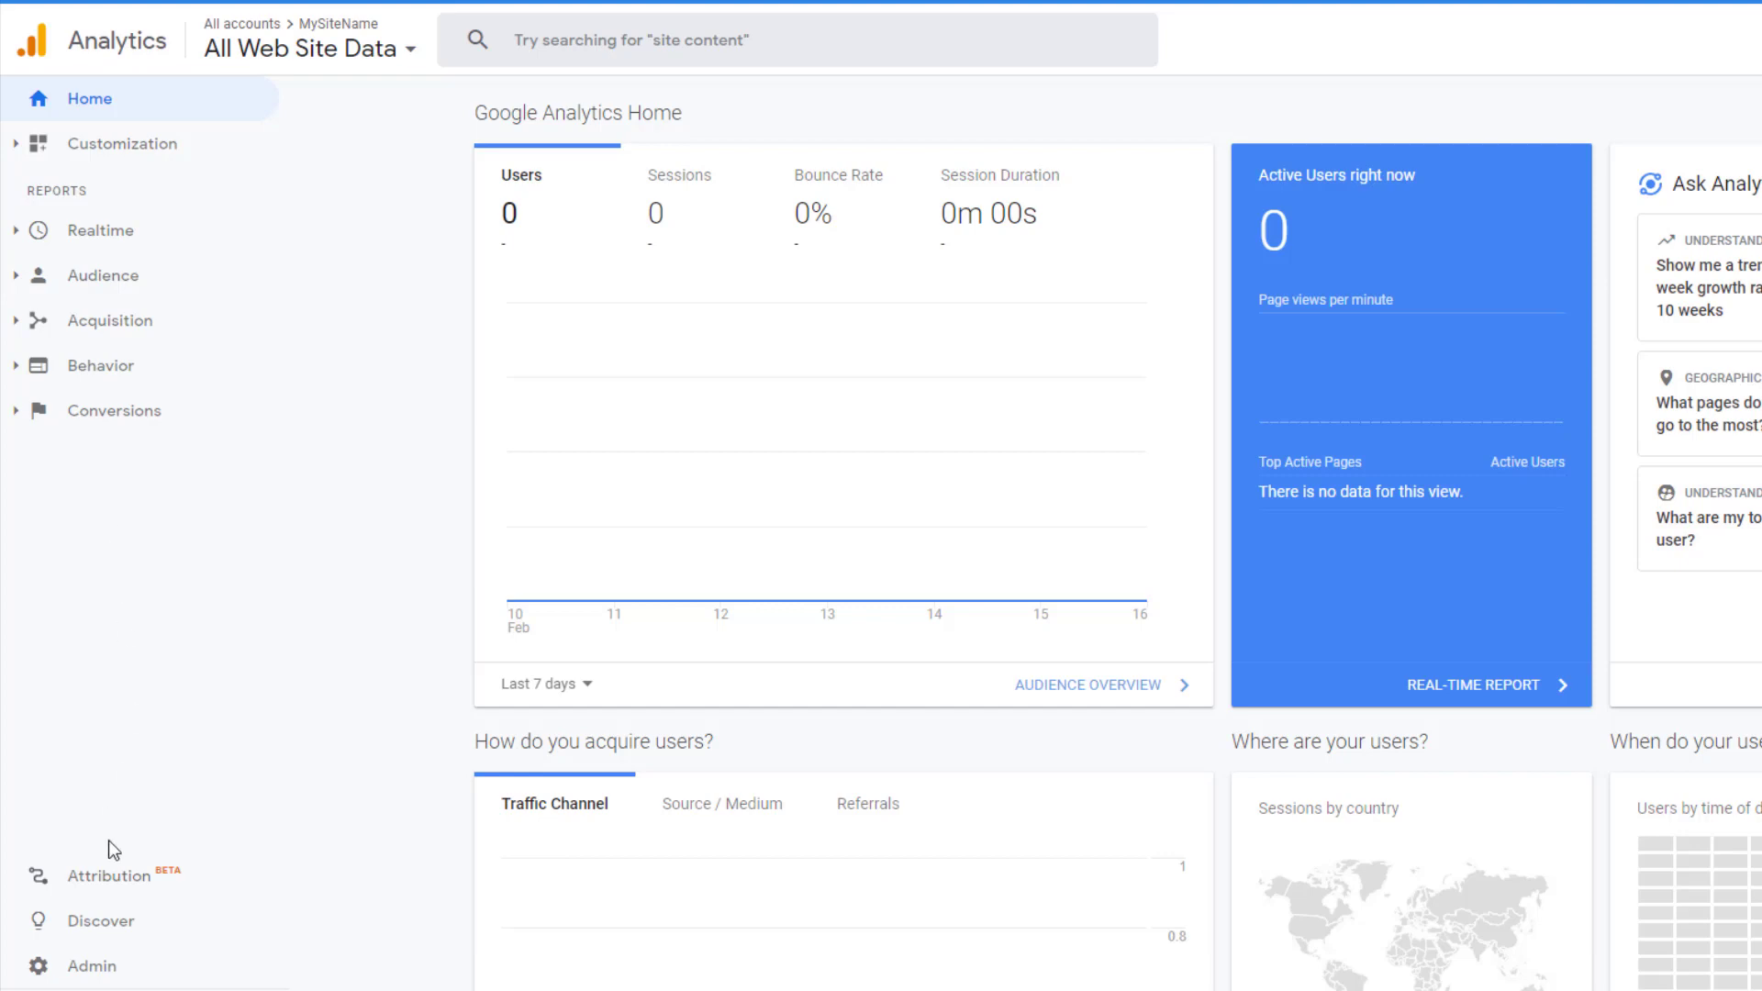
# Open the MySiteName property's tracking code settings in Google Analytics and copy its tracking ID.
pyautogui.click(110, 971)
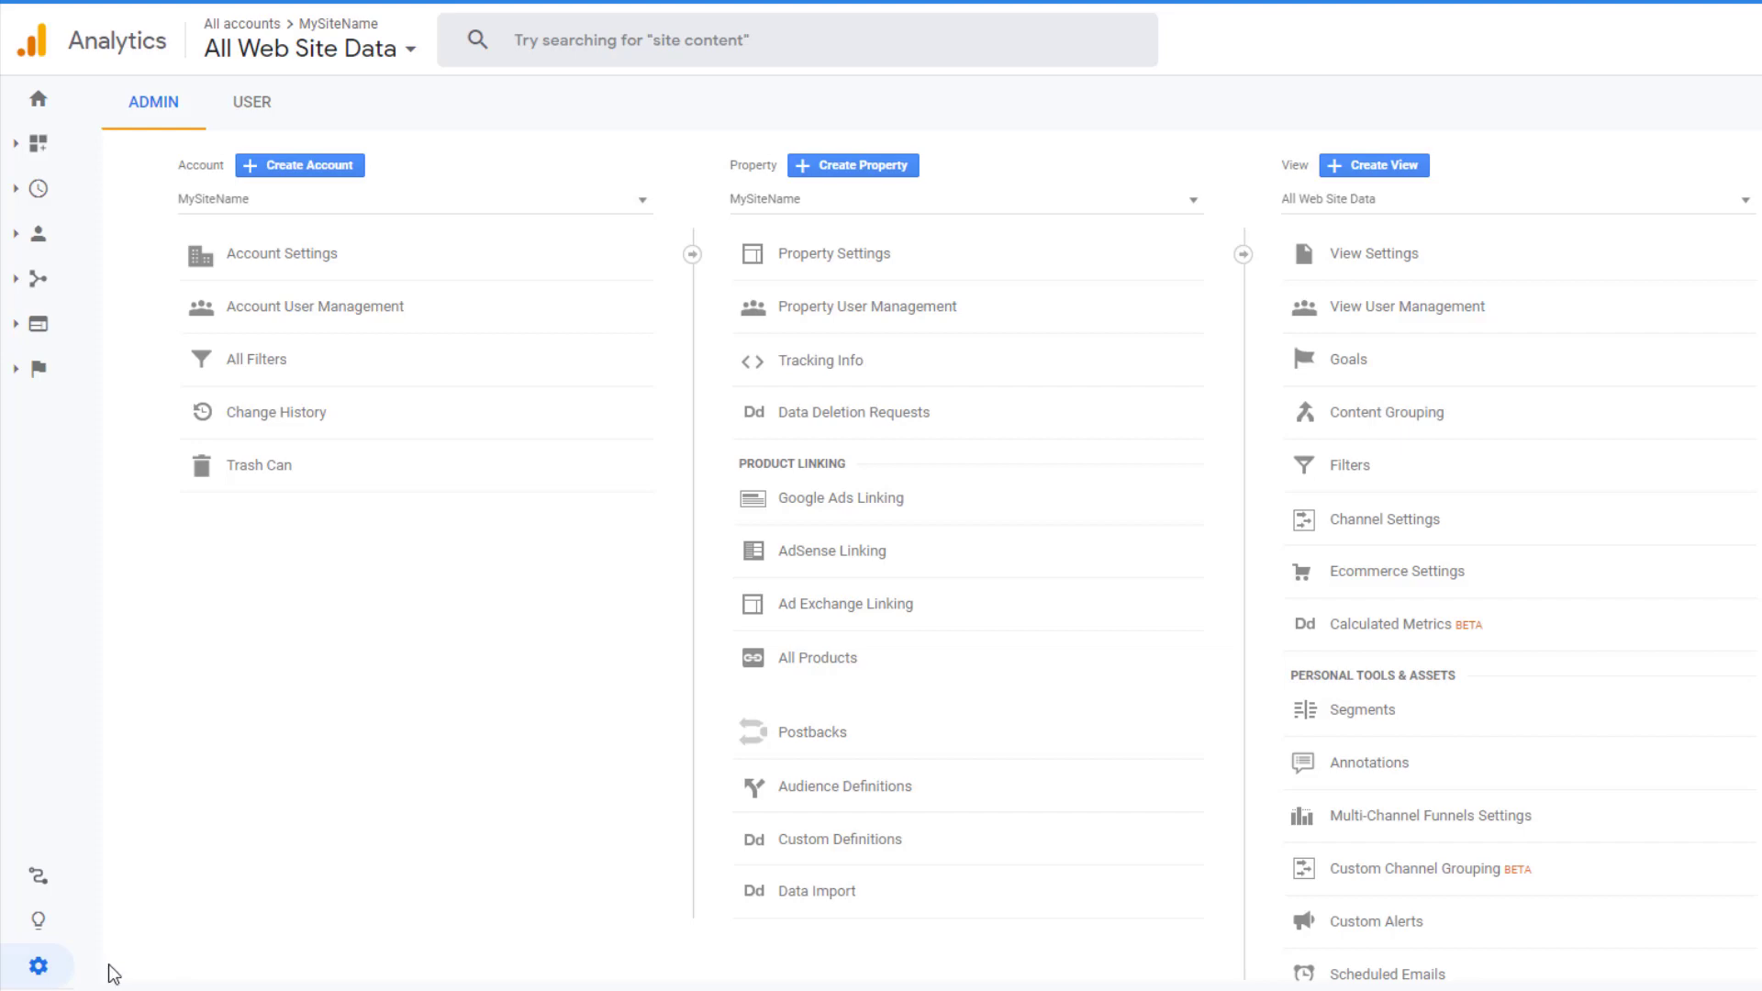
pyautogui.click(807, 368)
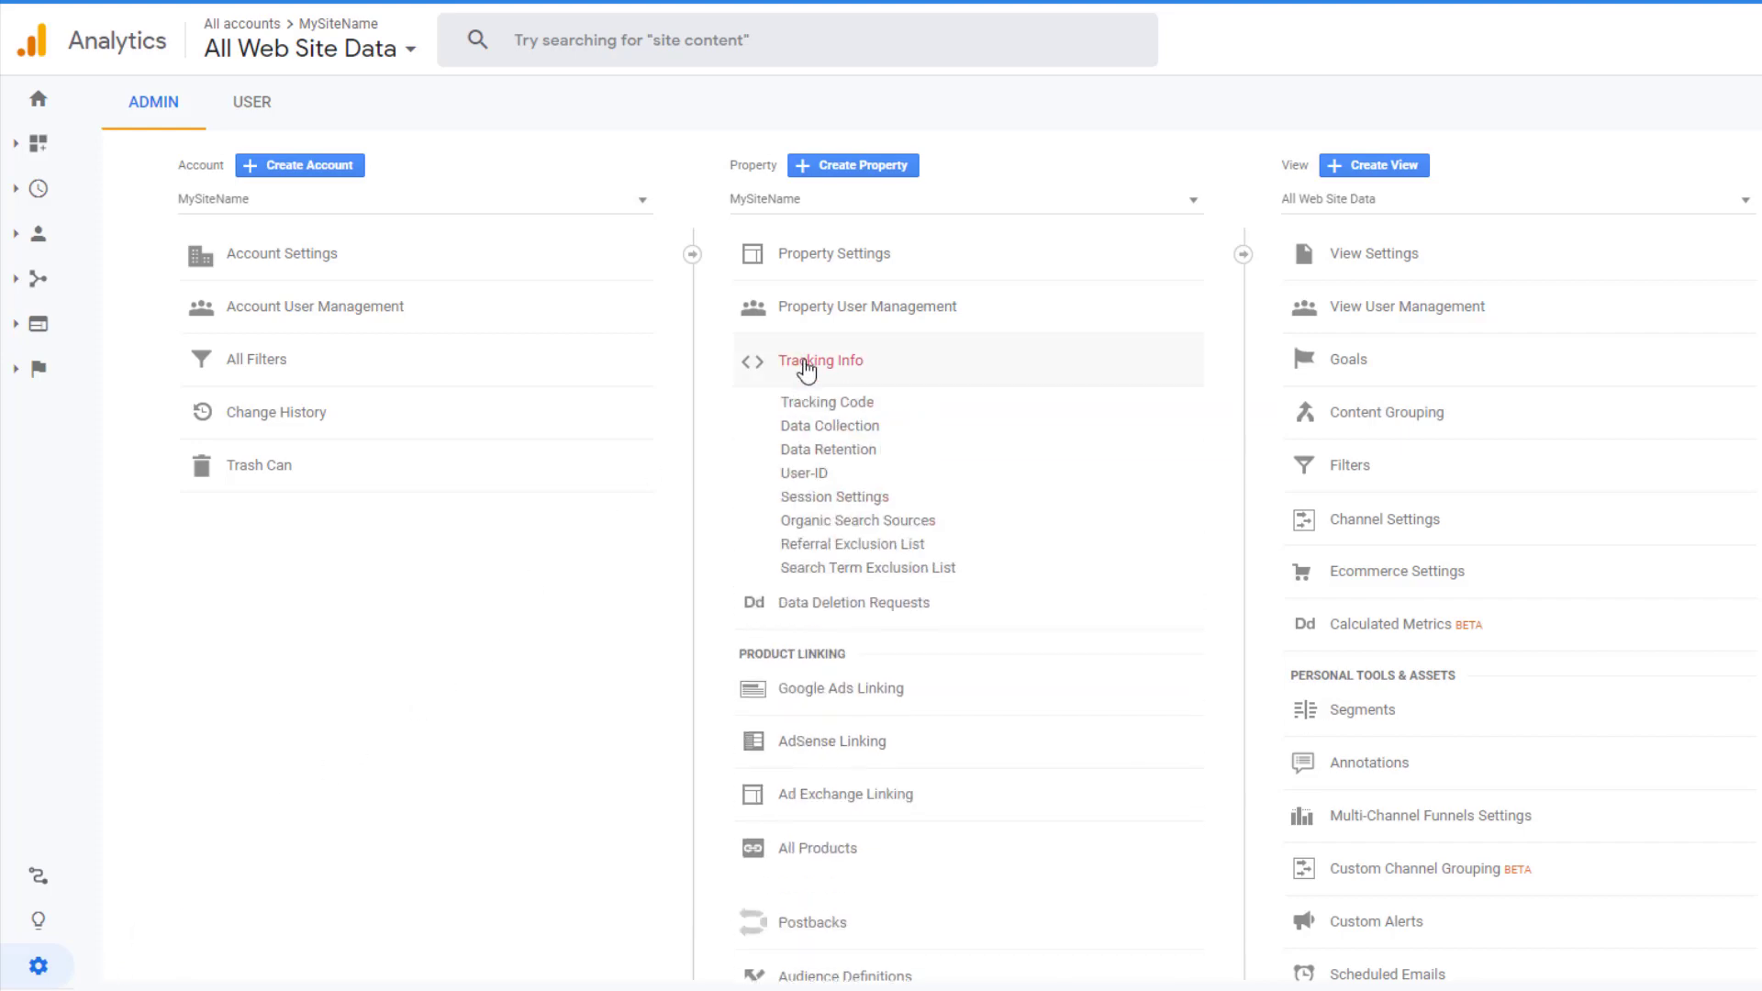
pyautogui.click(828, 403)
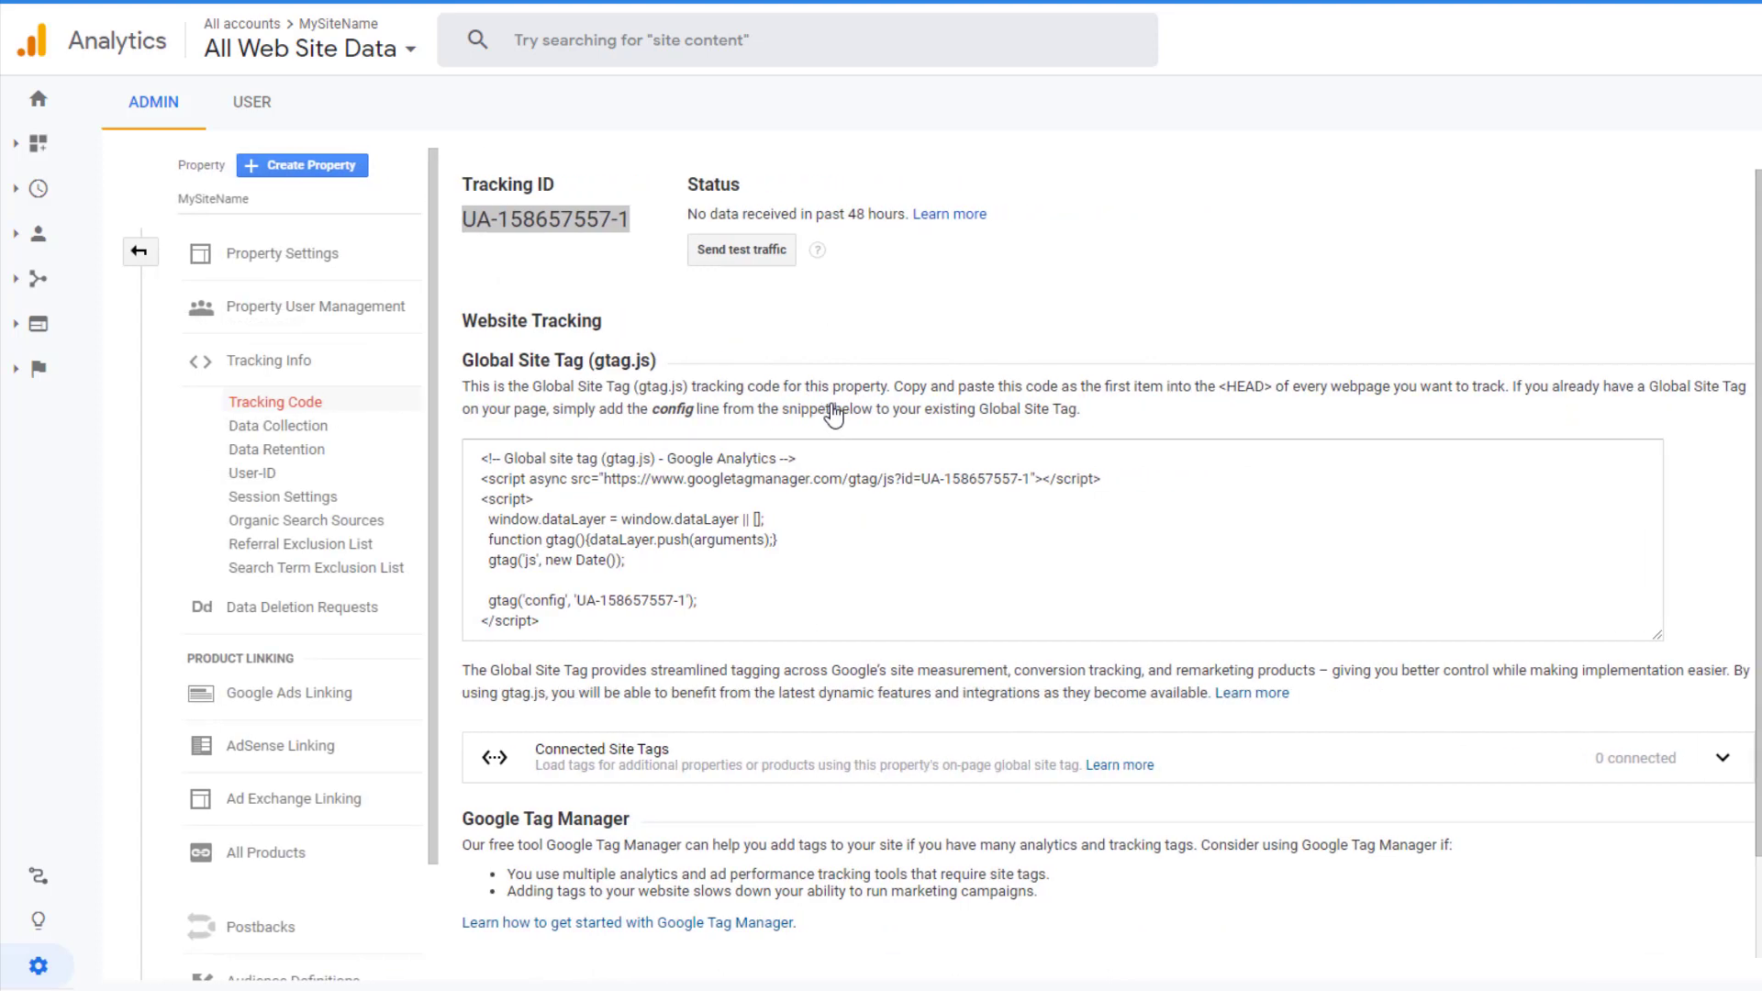
pyautogui.click(560, 223)
pyautogui.hotkey('ctrl', 'c')
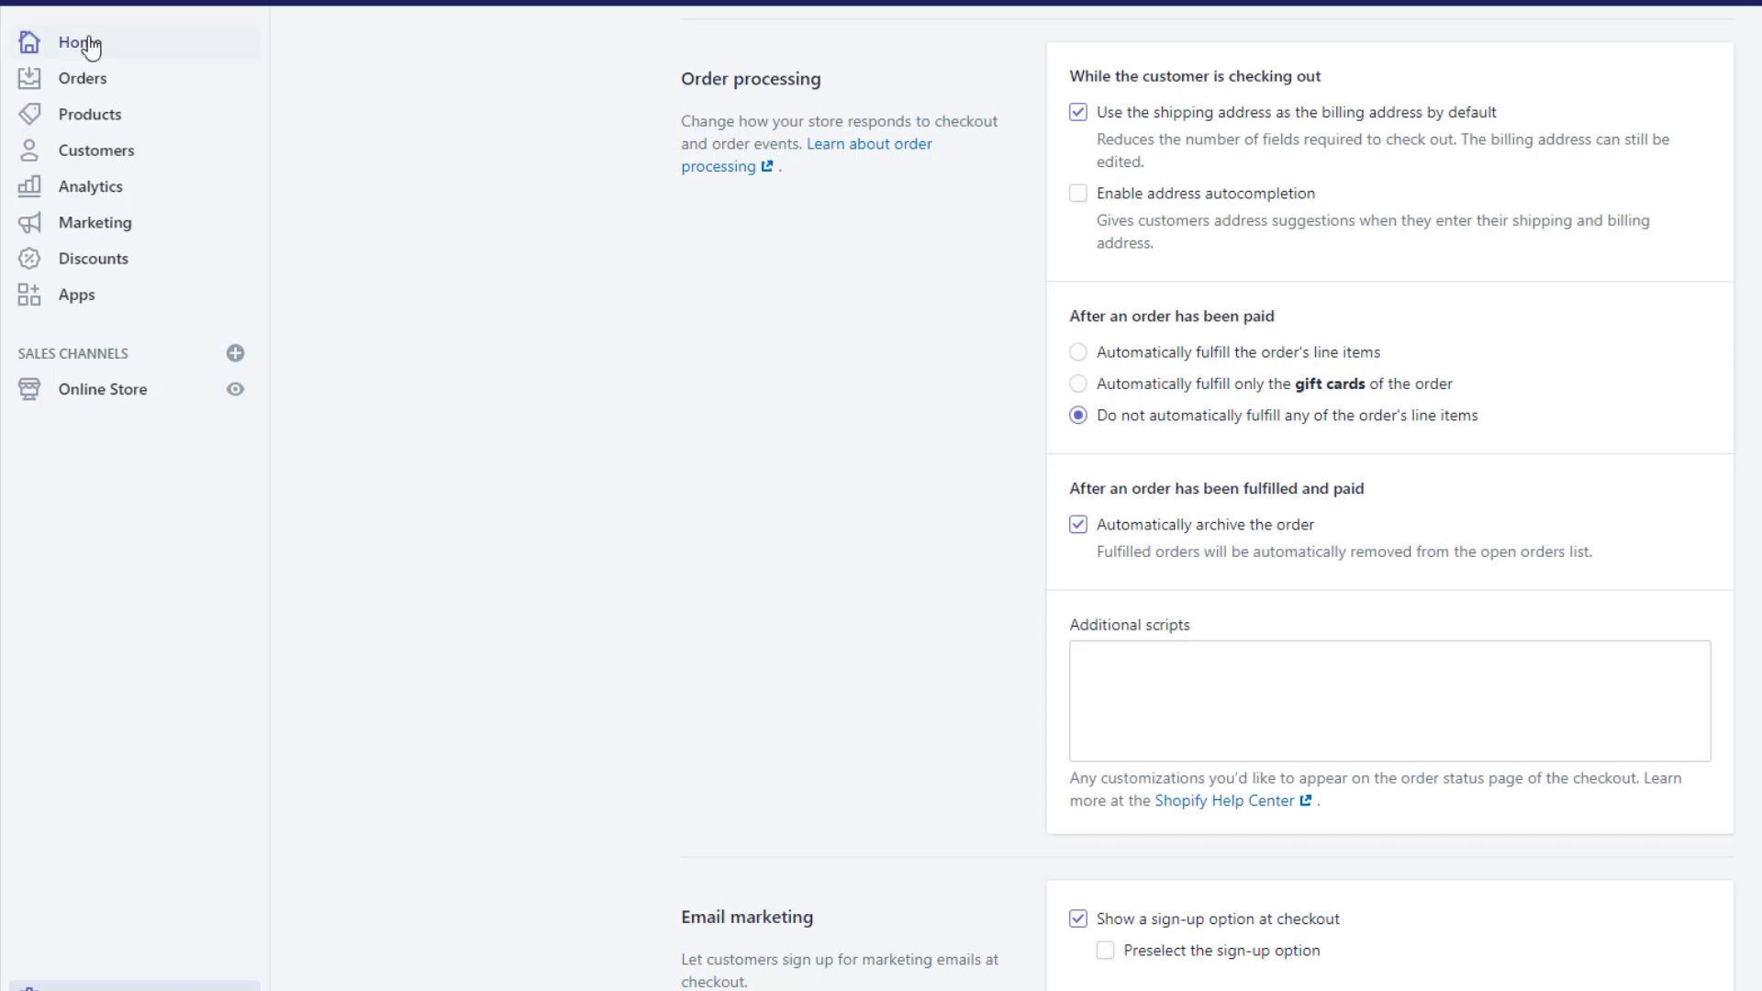
# Switch to the Shopify admin, paste the copied tracking ID as the Google Analytics account in the Online Store preferences, and save.
pyautogui.click(81, 41)
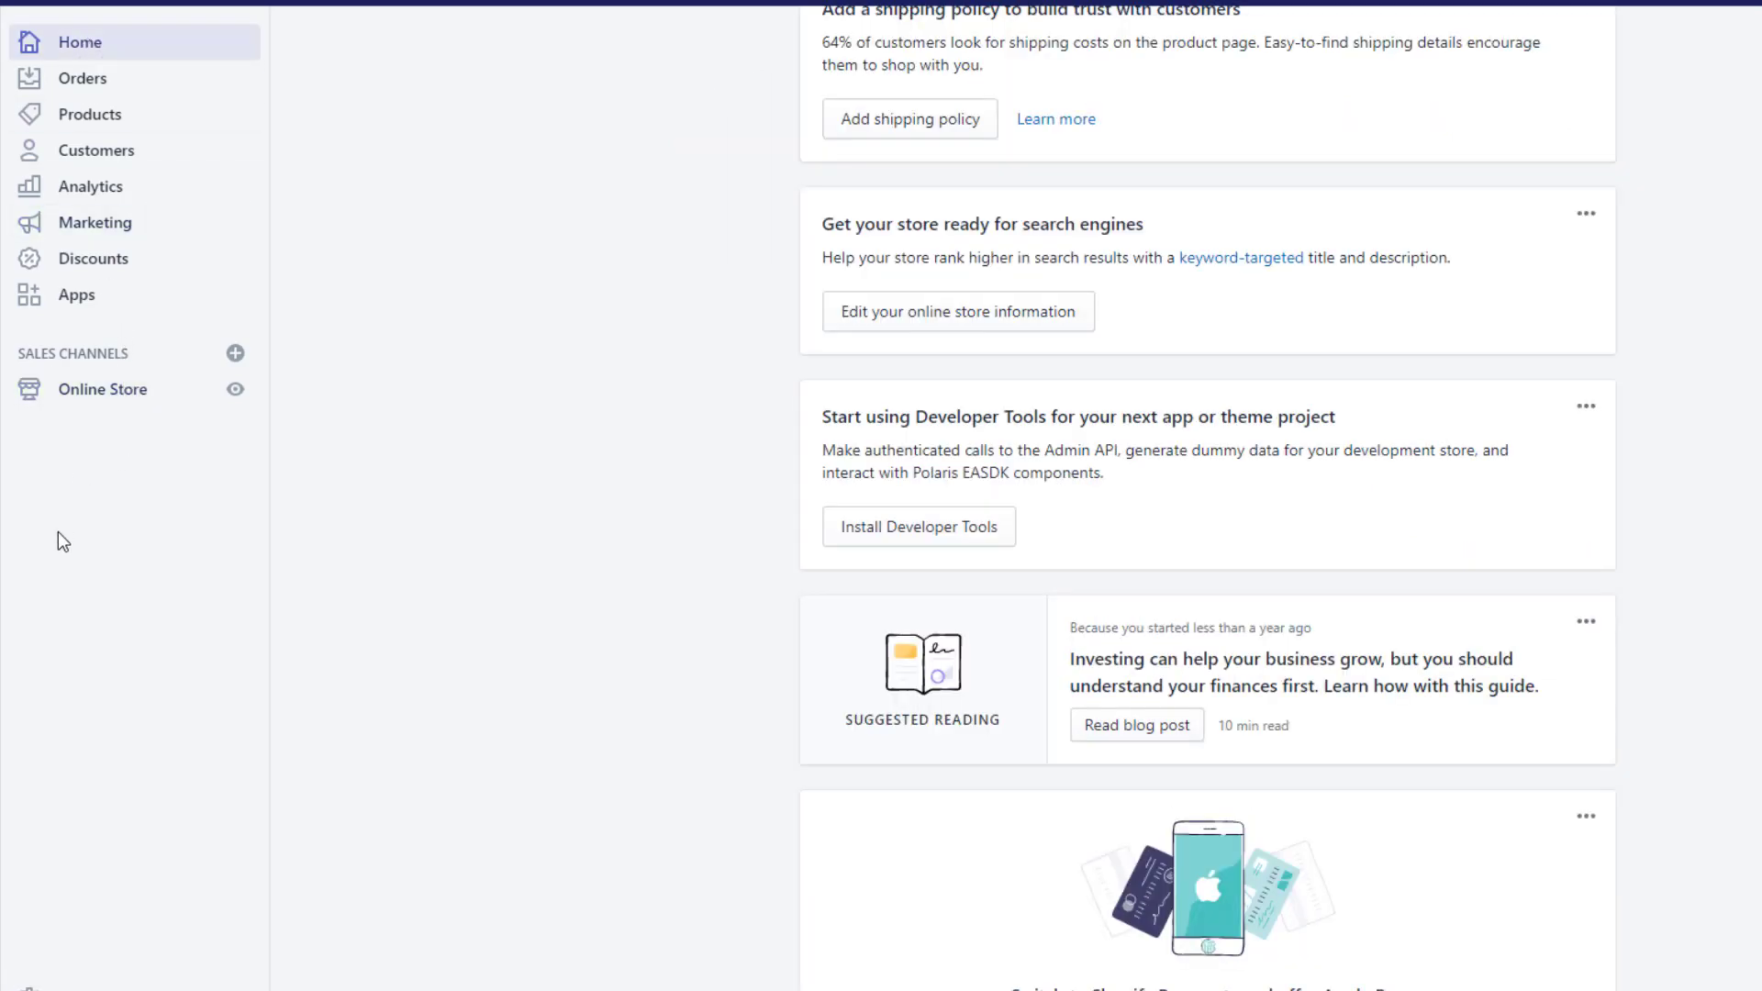
pyautogui.scroll(-1, 94, 615)
pyautogui.scroll(-3, 95, 616)
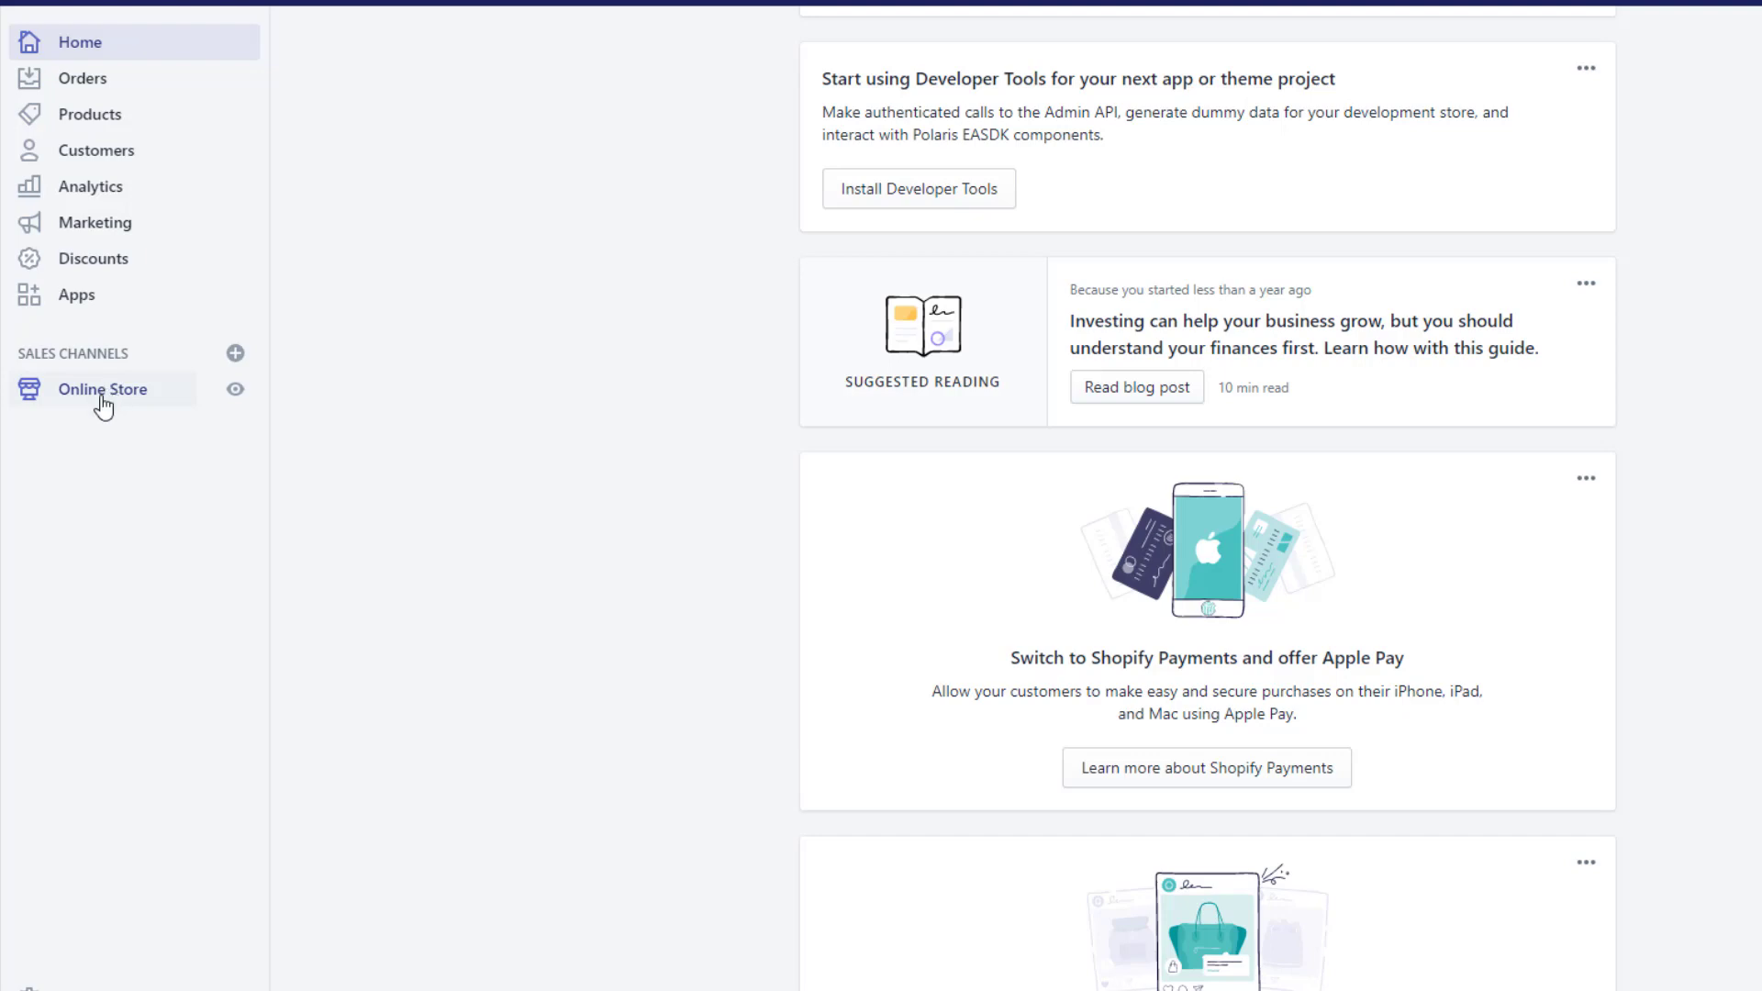
pyautogui.click(102, 394)
pyautogui.click(103, 583)
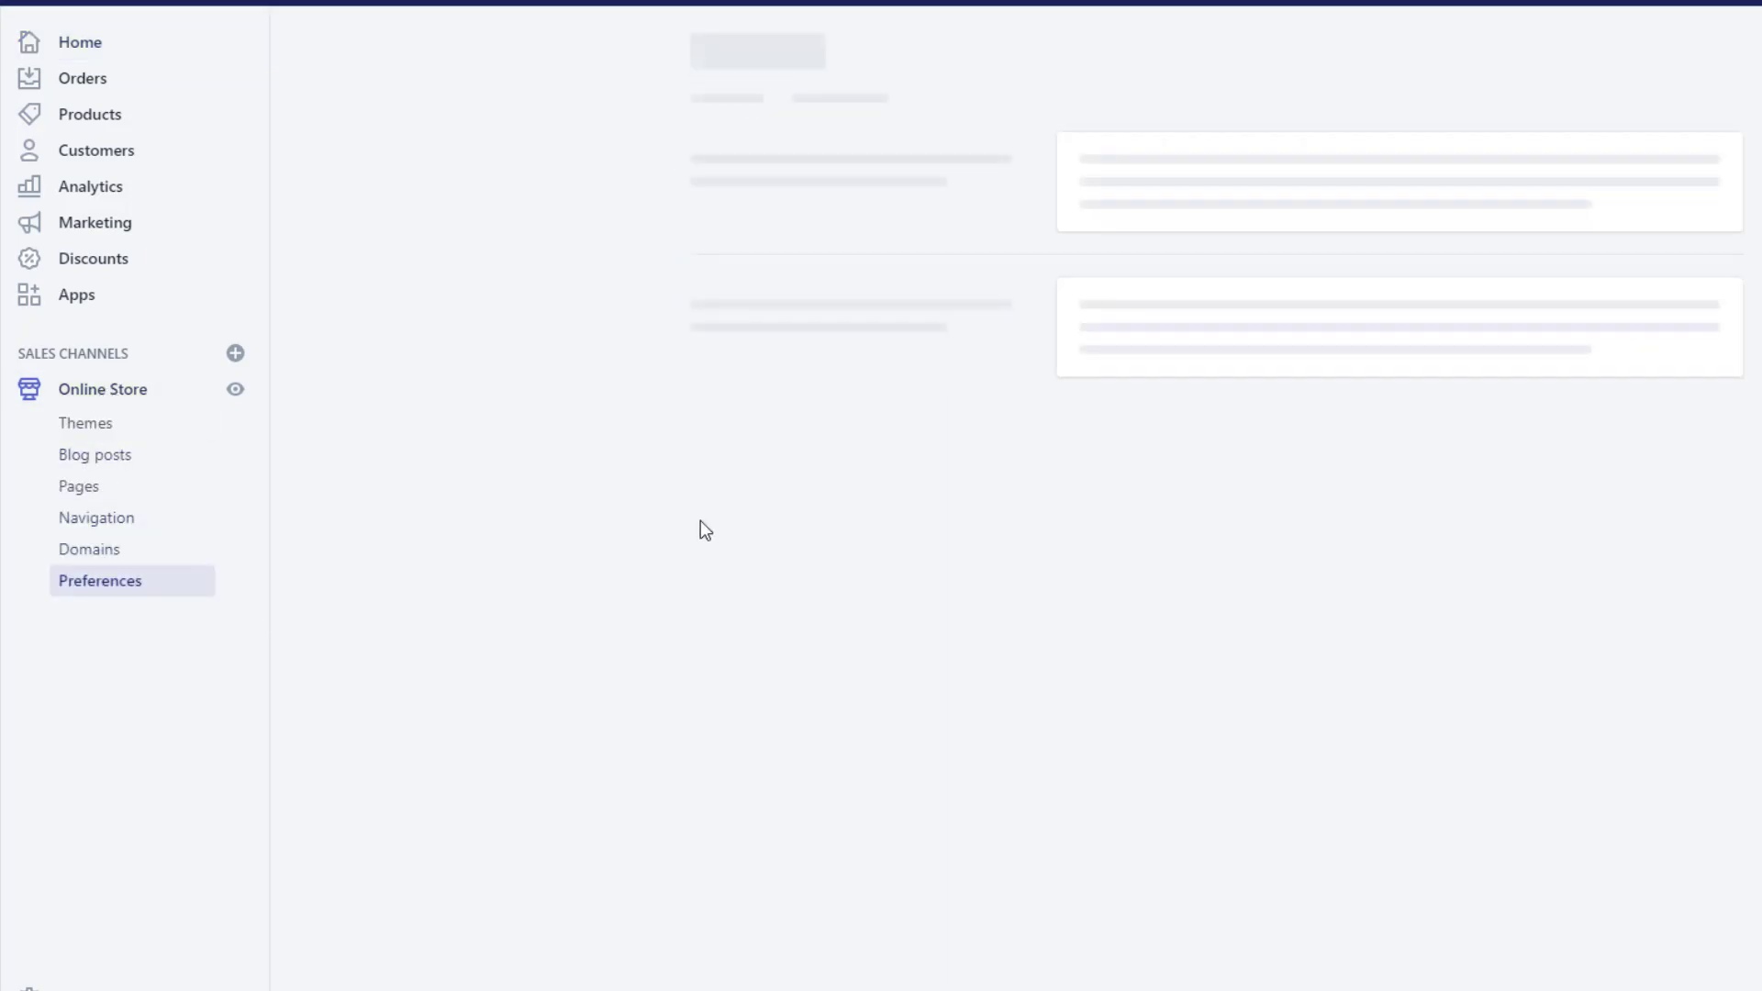
pyautogui.scroll(-4, 1231, 437)
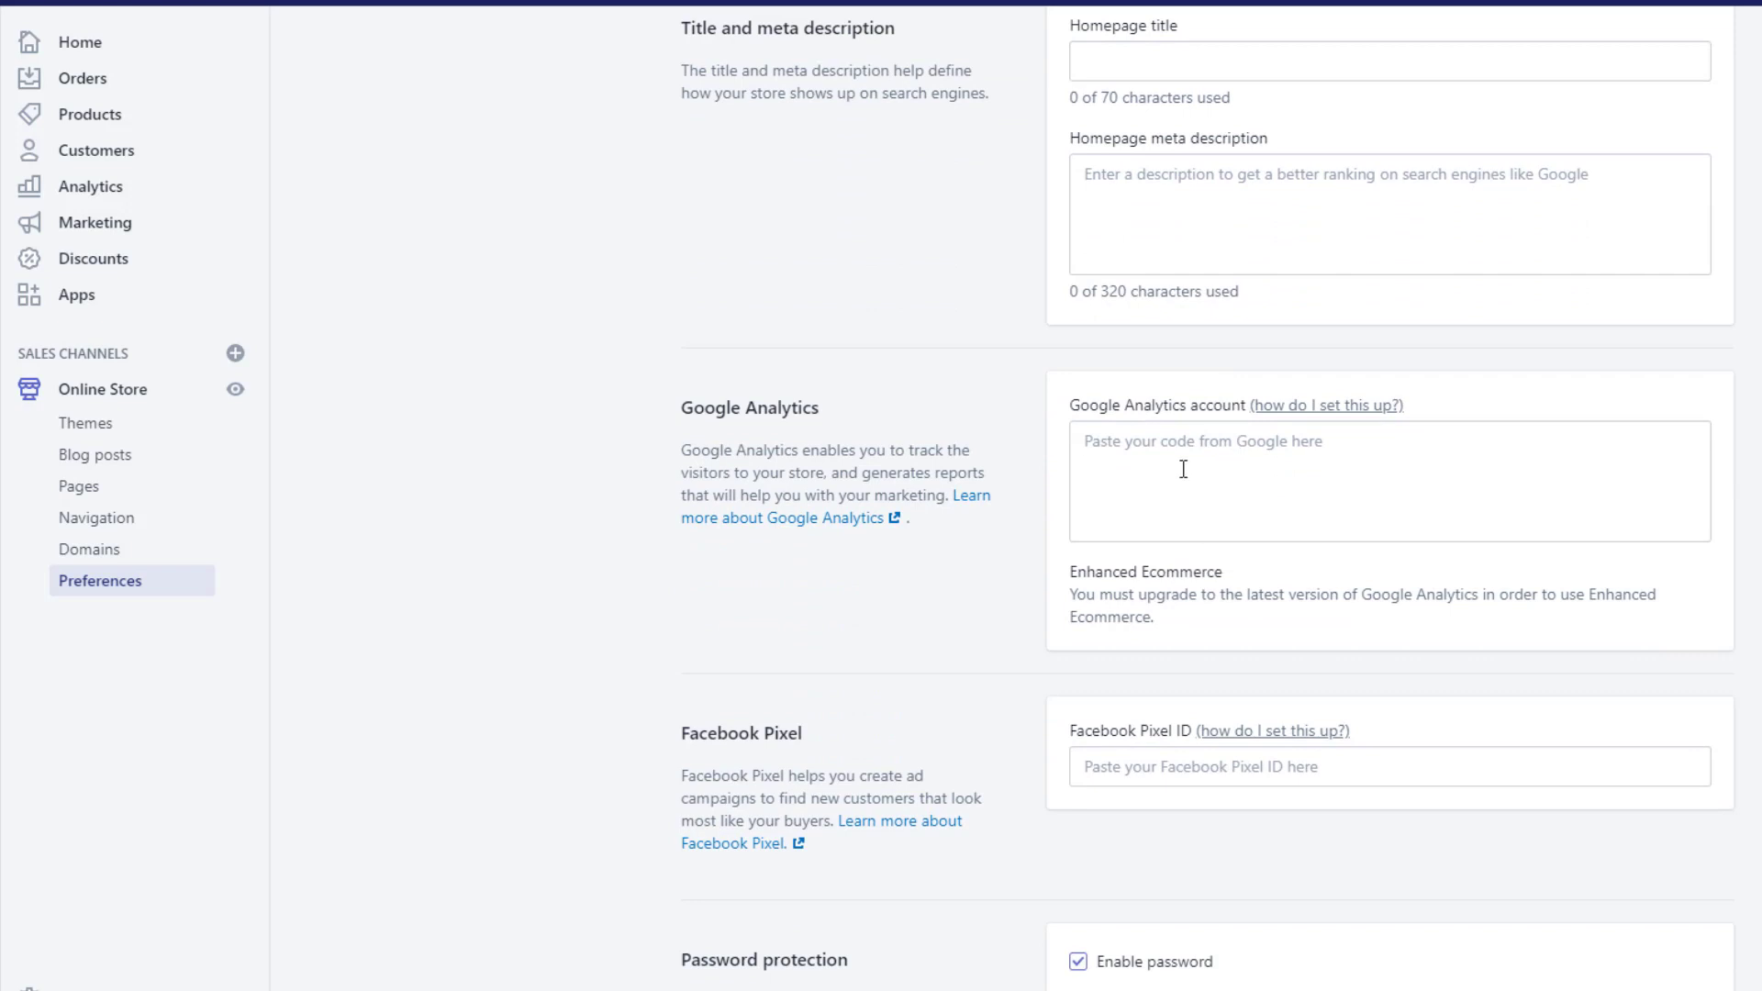
pyautogui.click(1183, 469)
pyautogui.hotkey('ctrl', 'v')
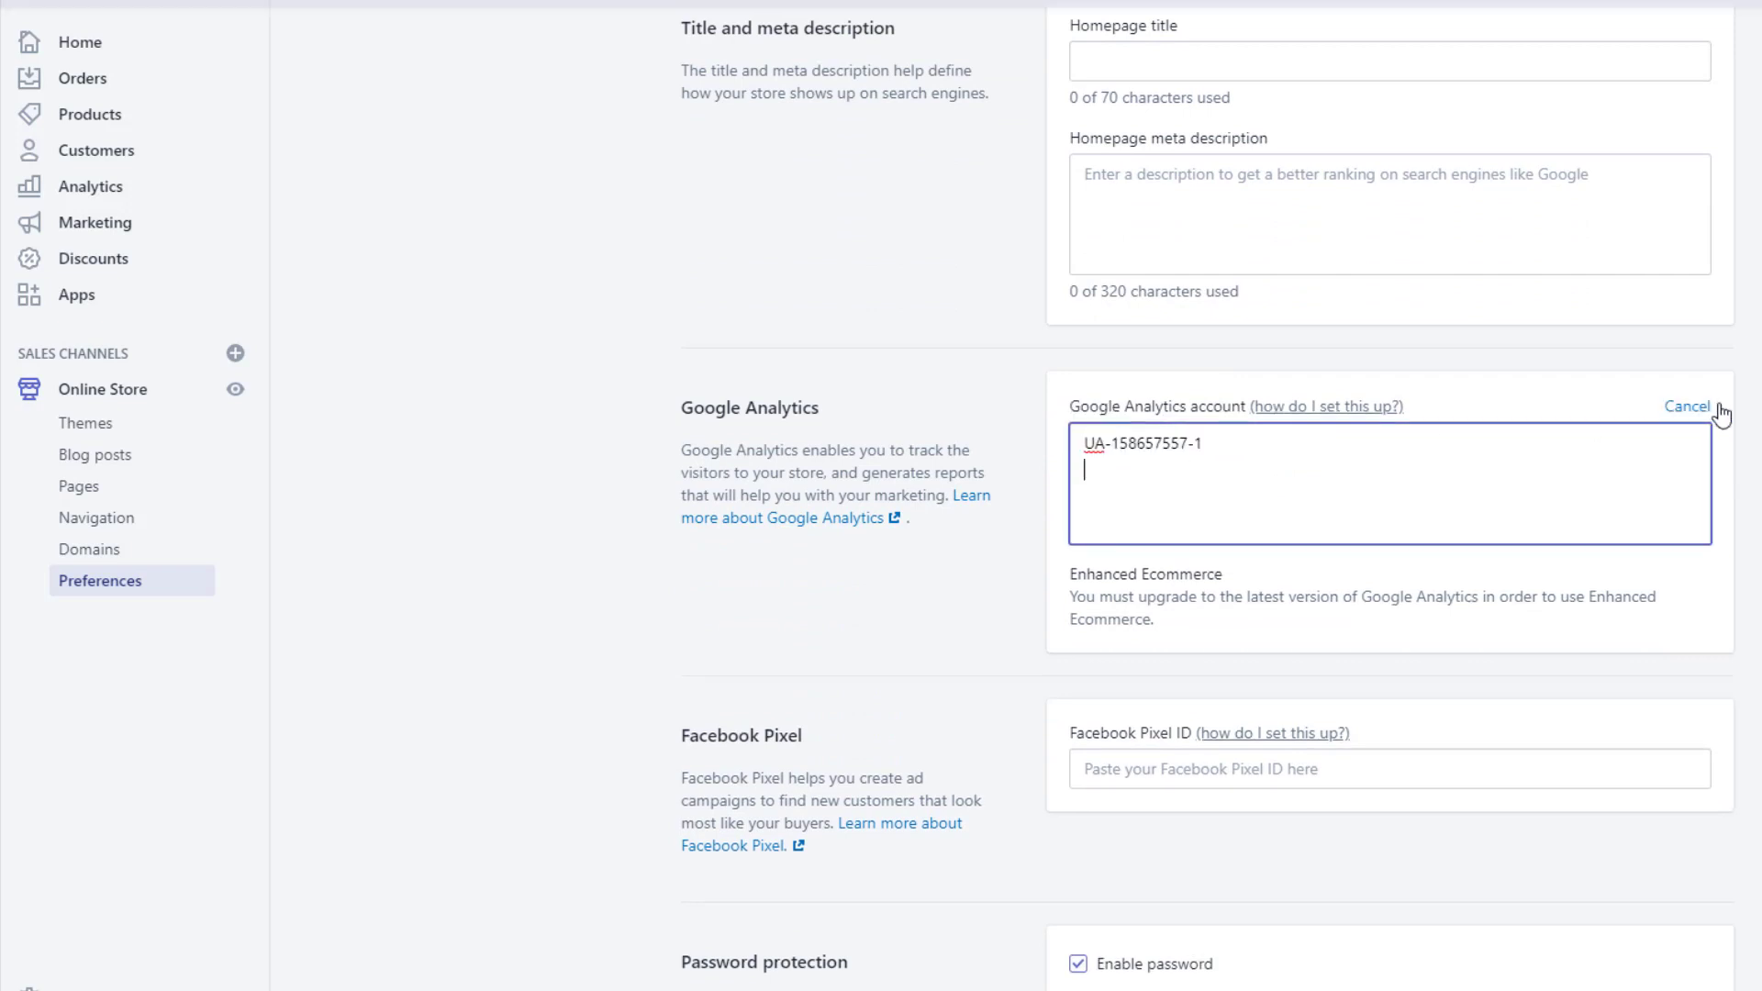
pyautogui.click(1706, 5)
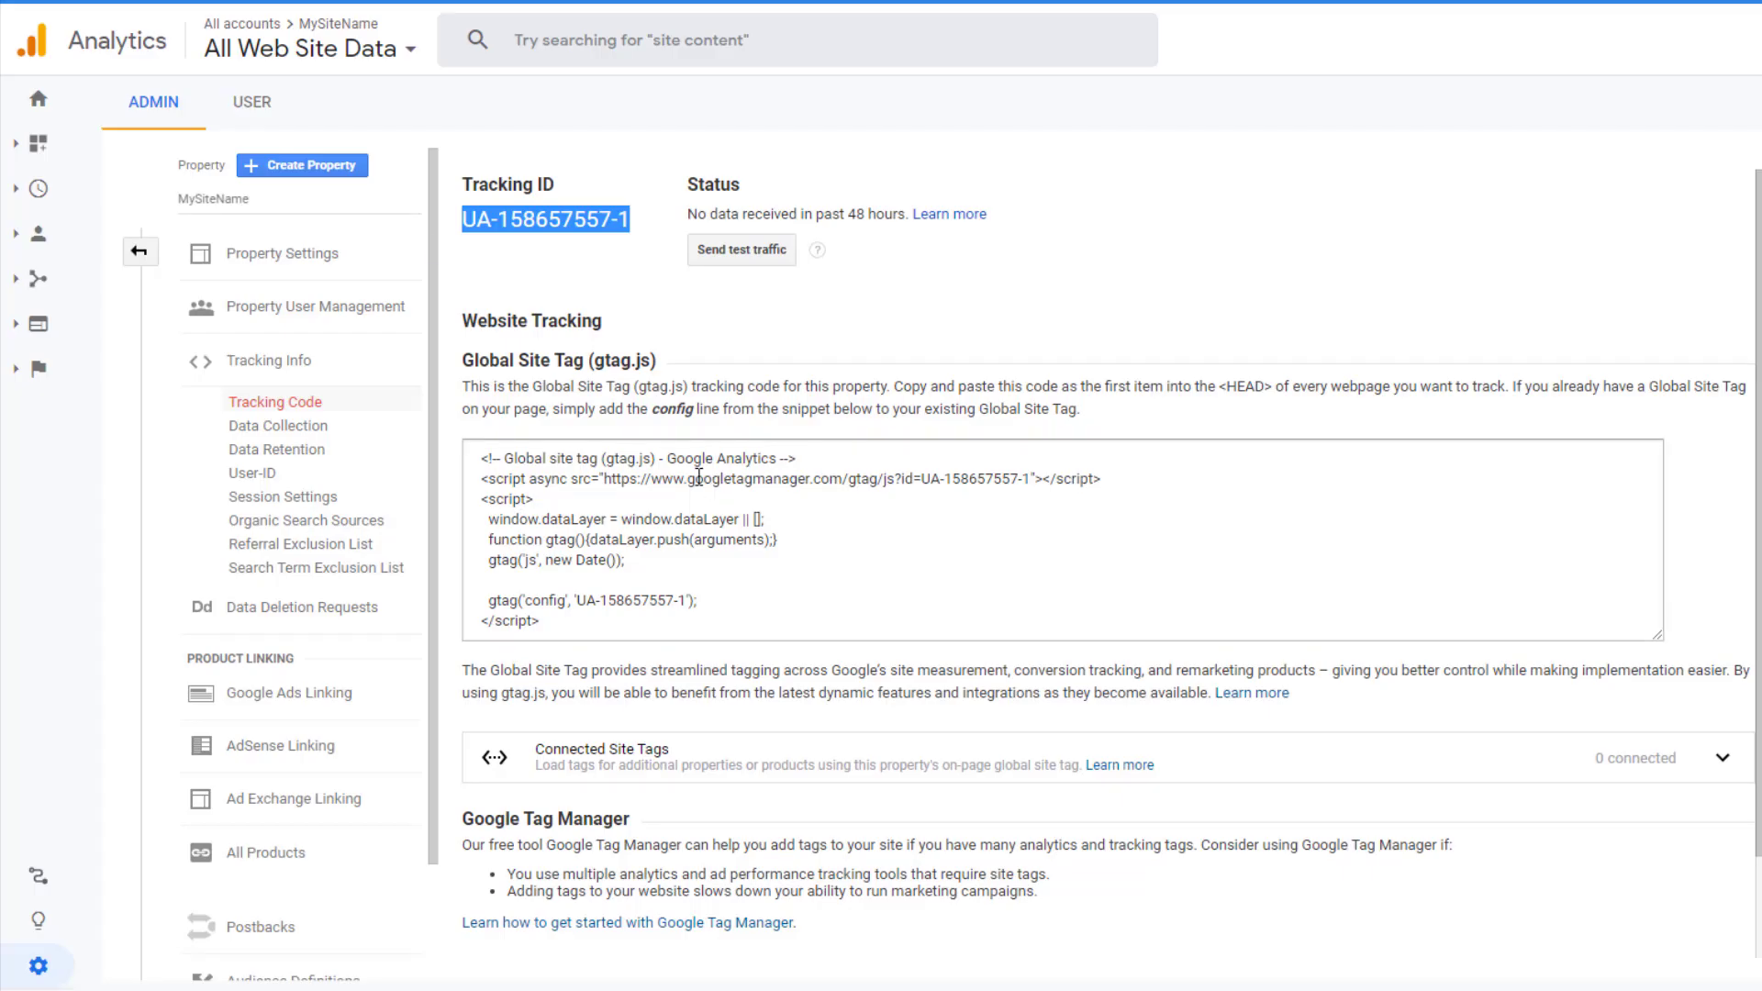
# Return to Google Analytics and select the second listed Google Ads account for a new Google Ads link group on the property.
pyautogui.click(140, 251)
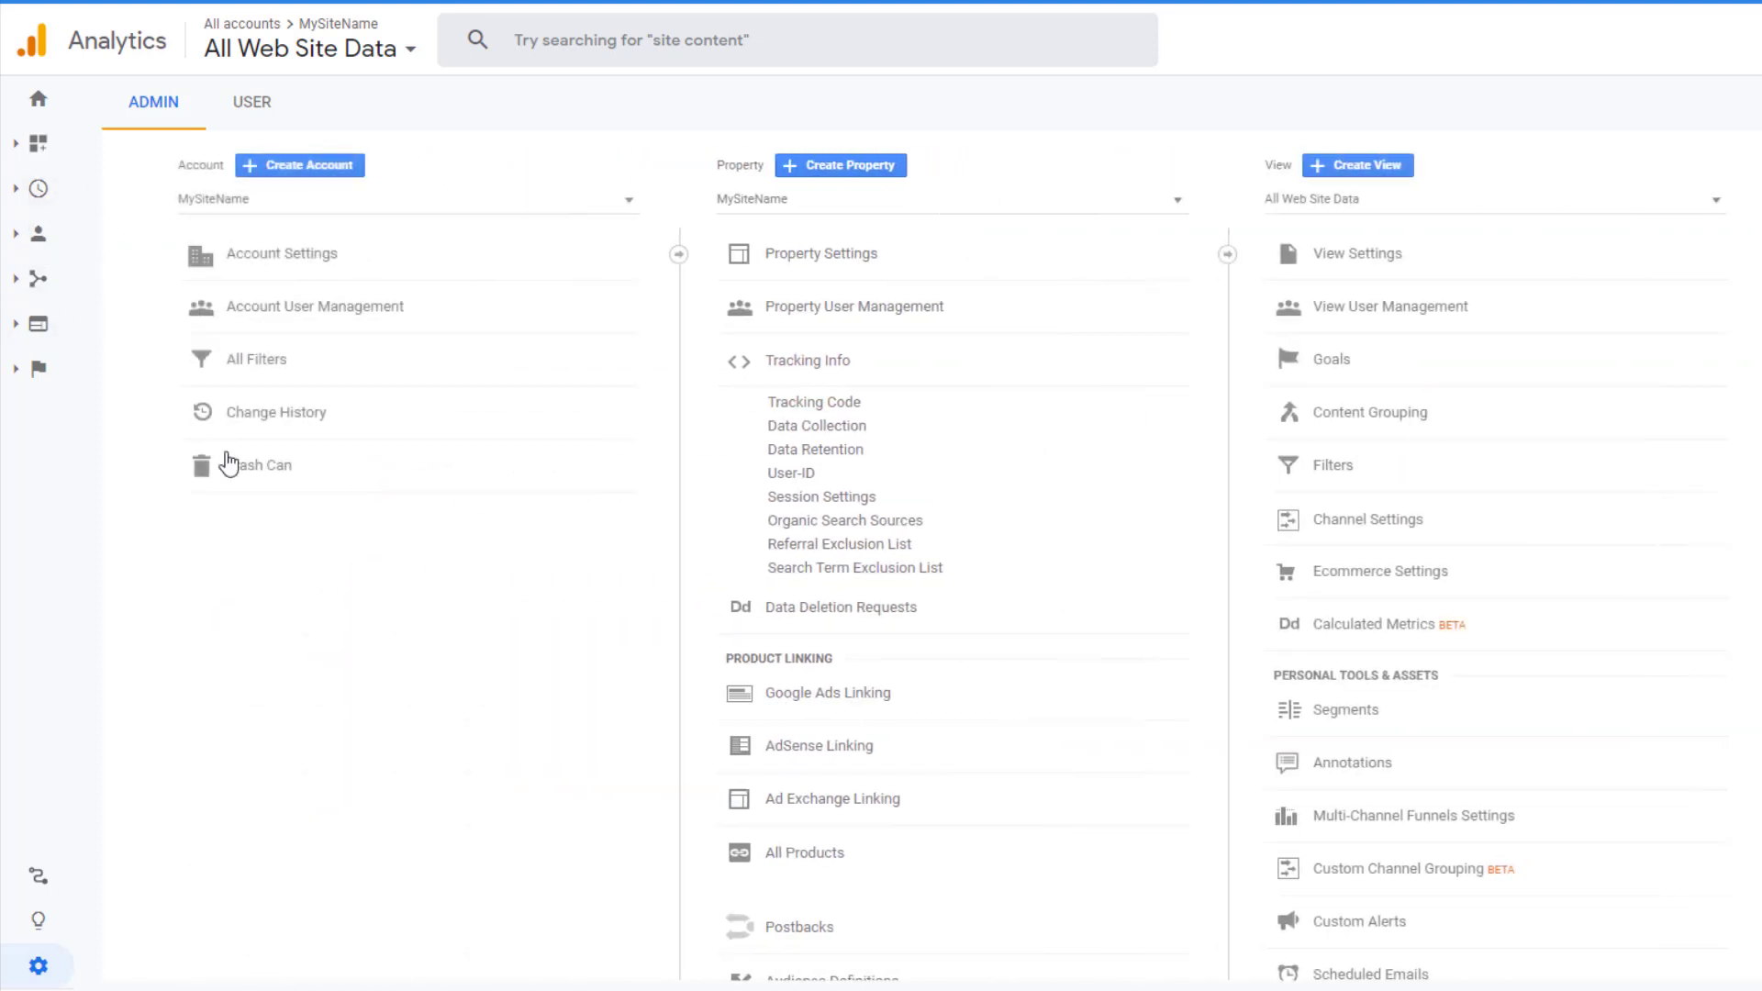
pyautogui.click(850, 694)
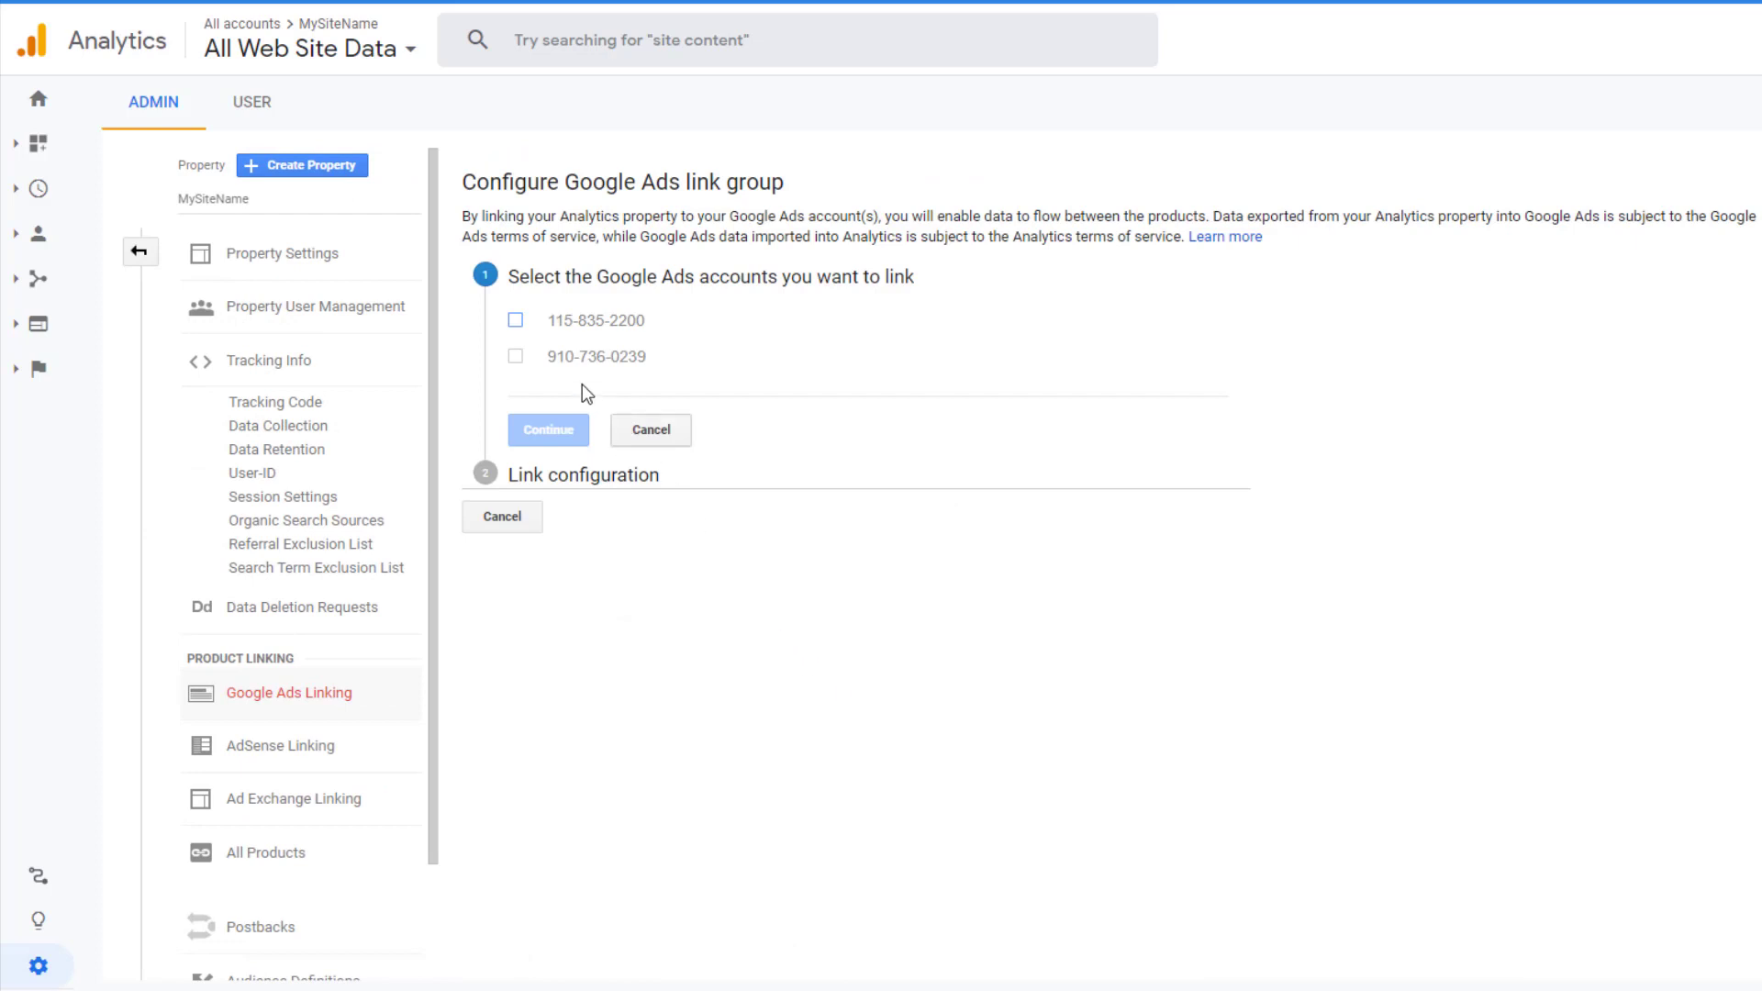
pyautogui.click(516, 357)
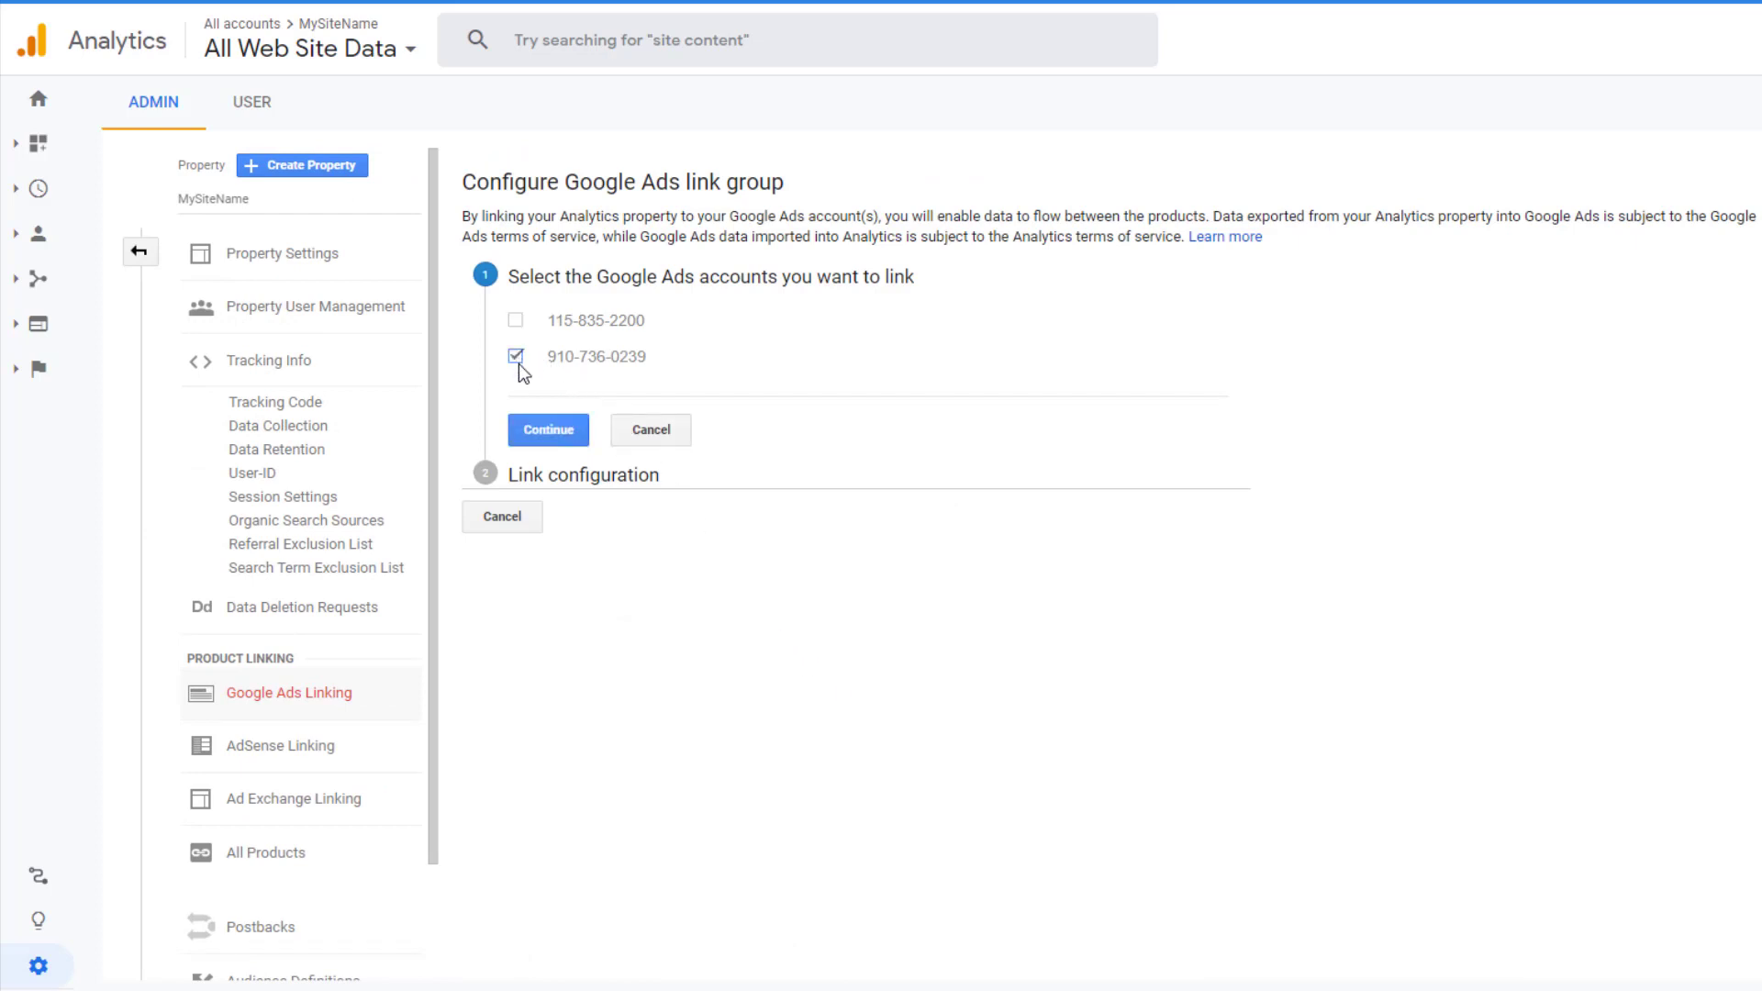
pyautogui.click(563, 444)
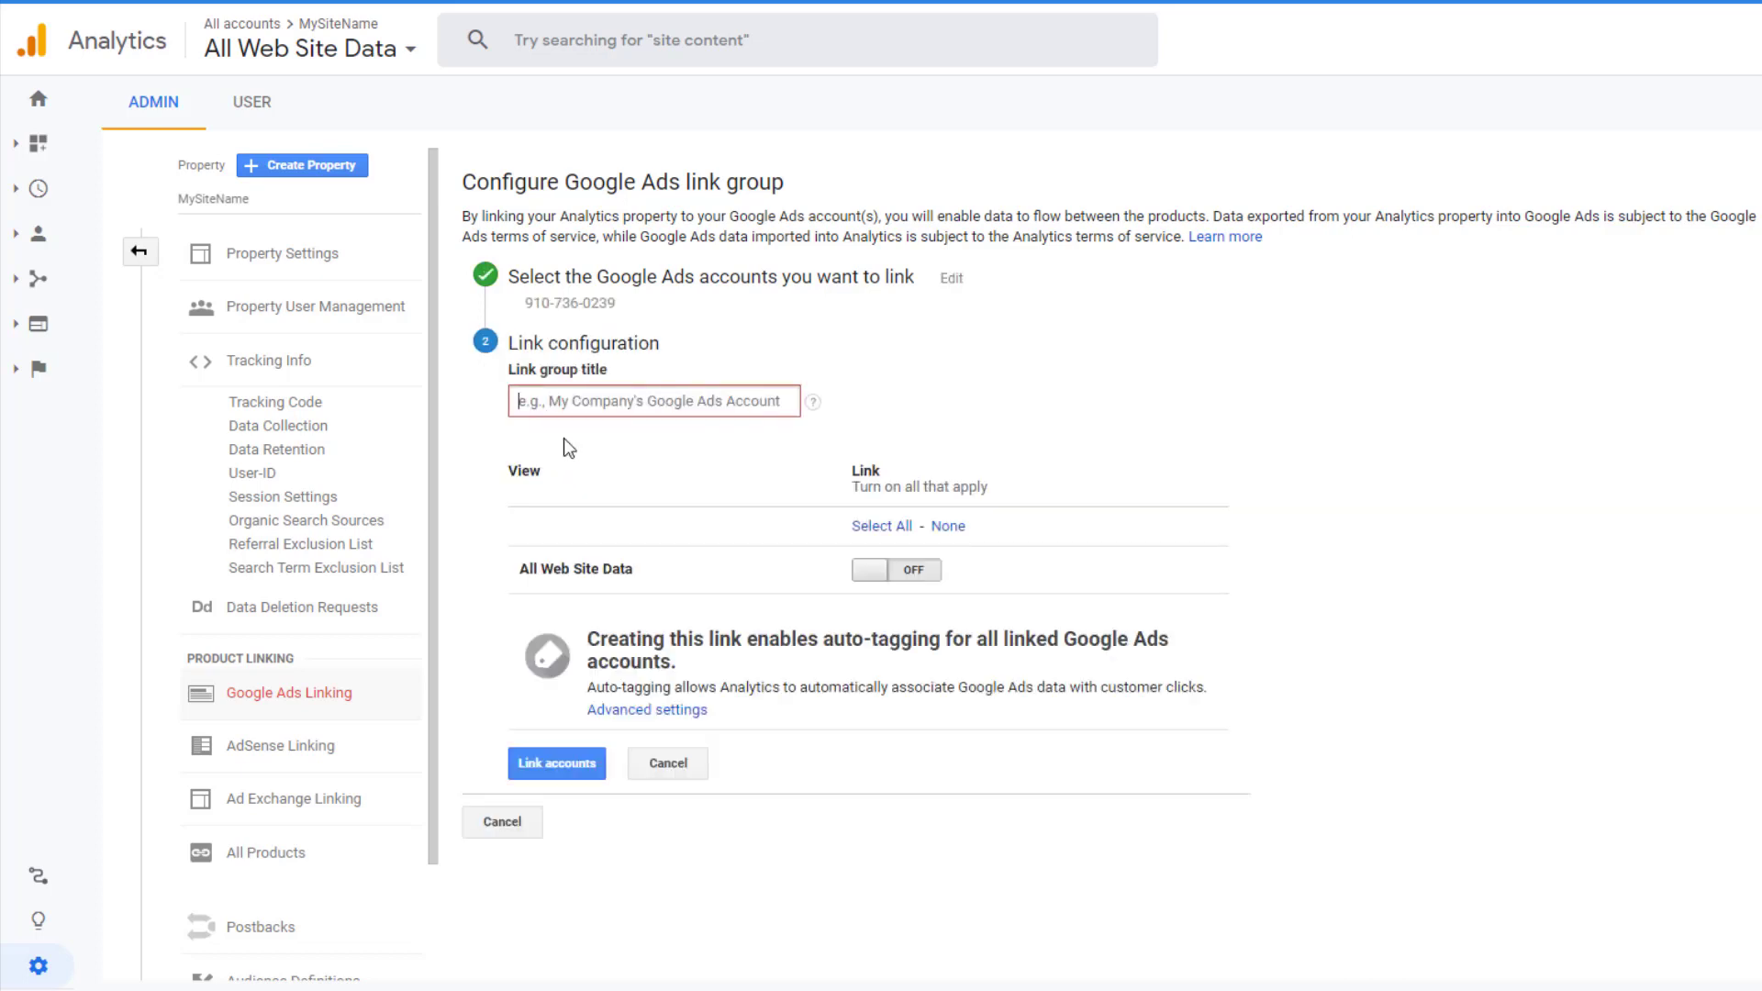
# Title the link group Link1, turn on linking for the All Web Site Data view, and link the accounts.
pyautogui.write('Link1')
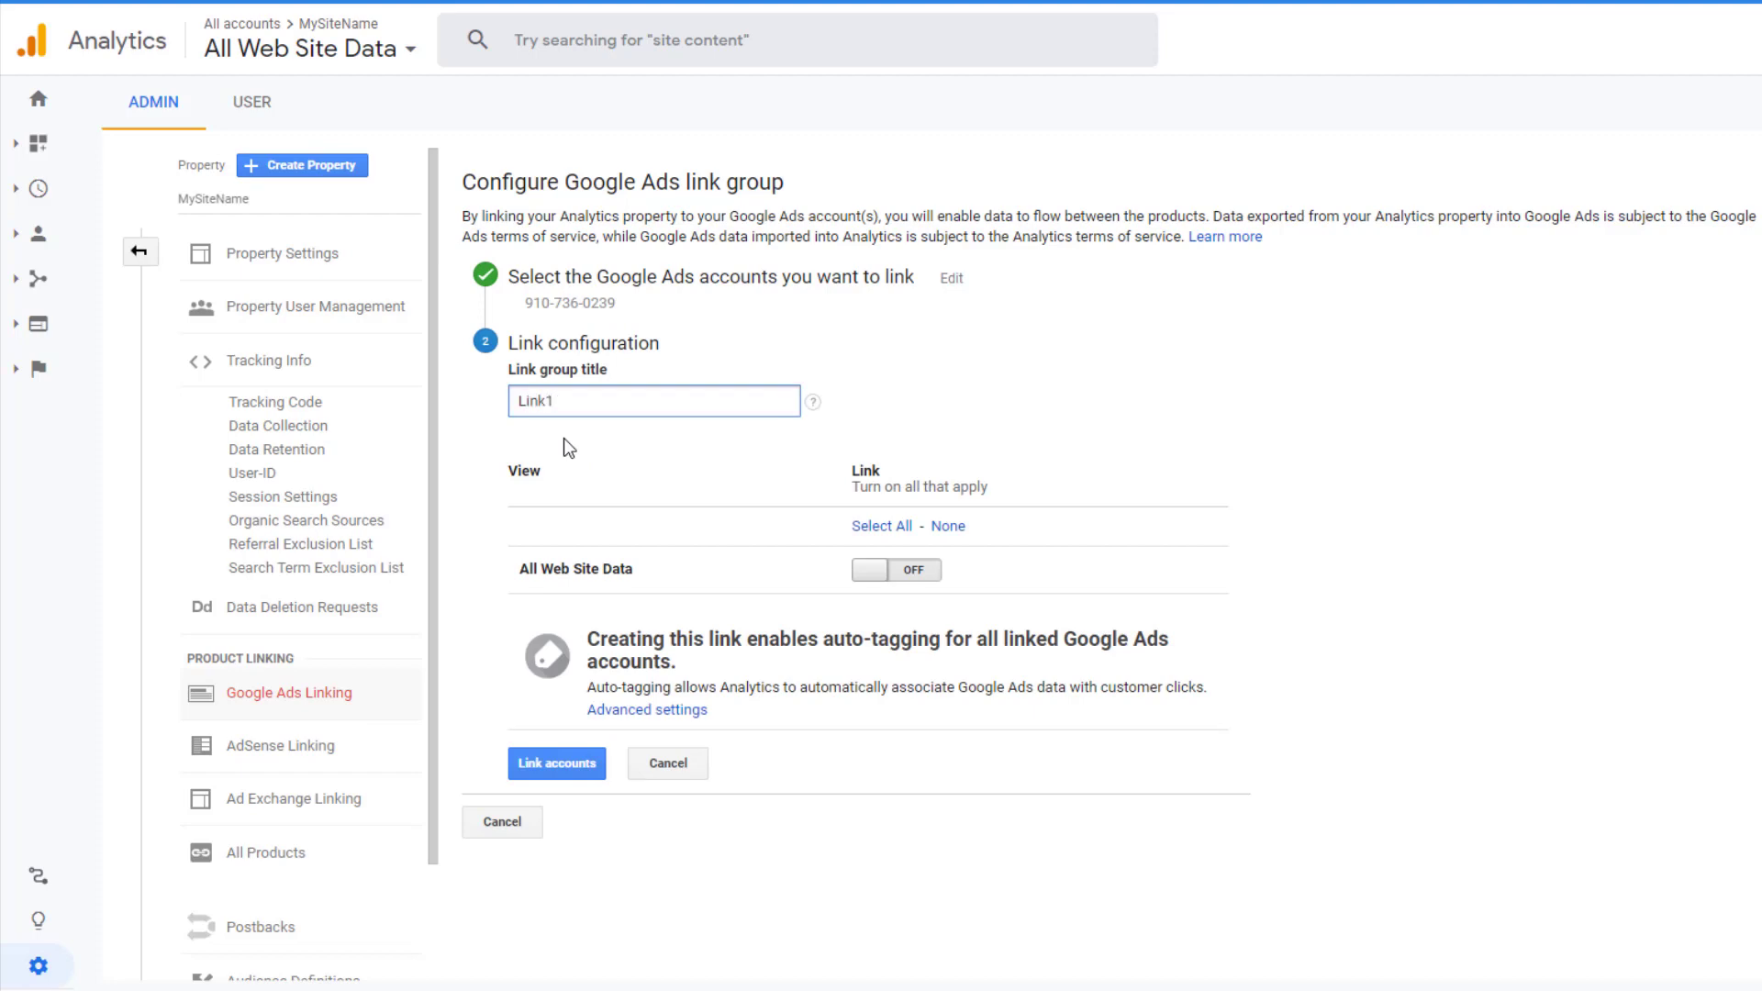
pyautogui.click(862, 574)
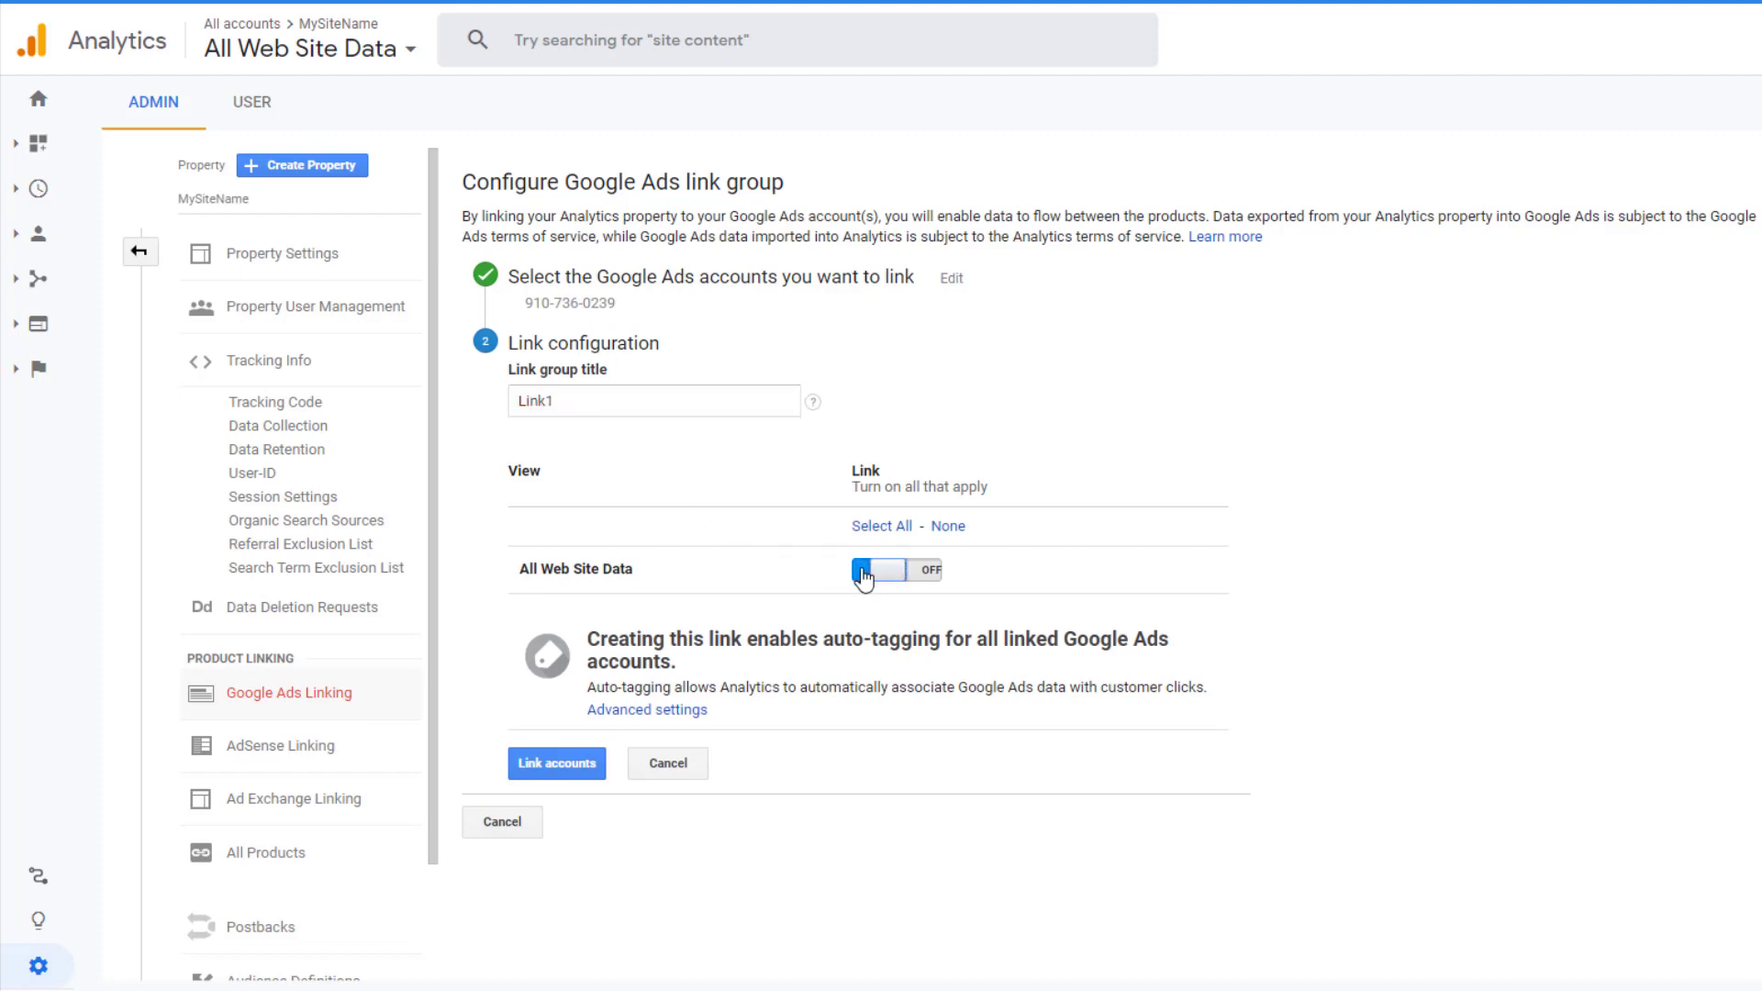
pyautogui.click(578, 768)
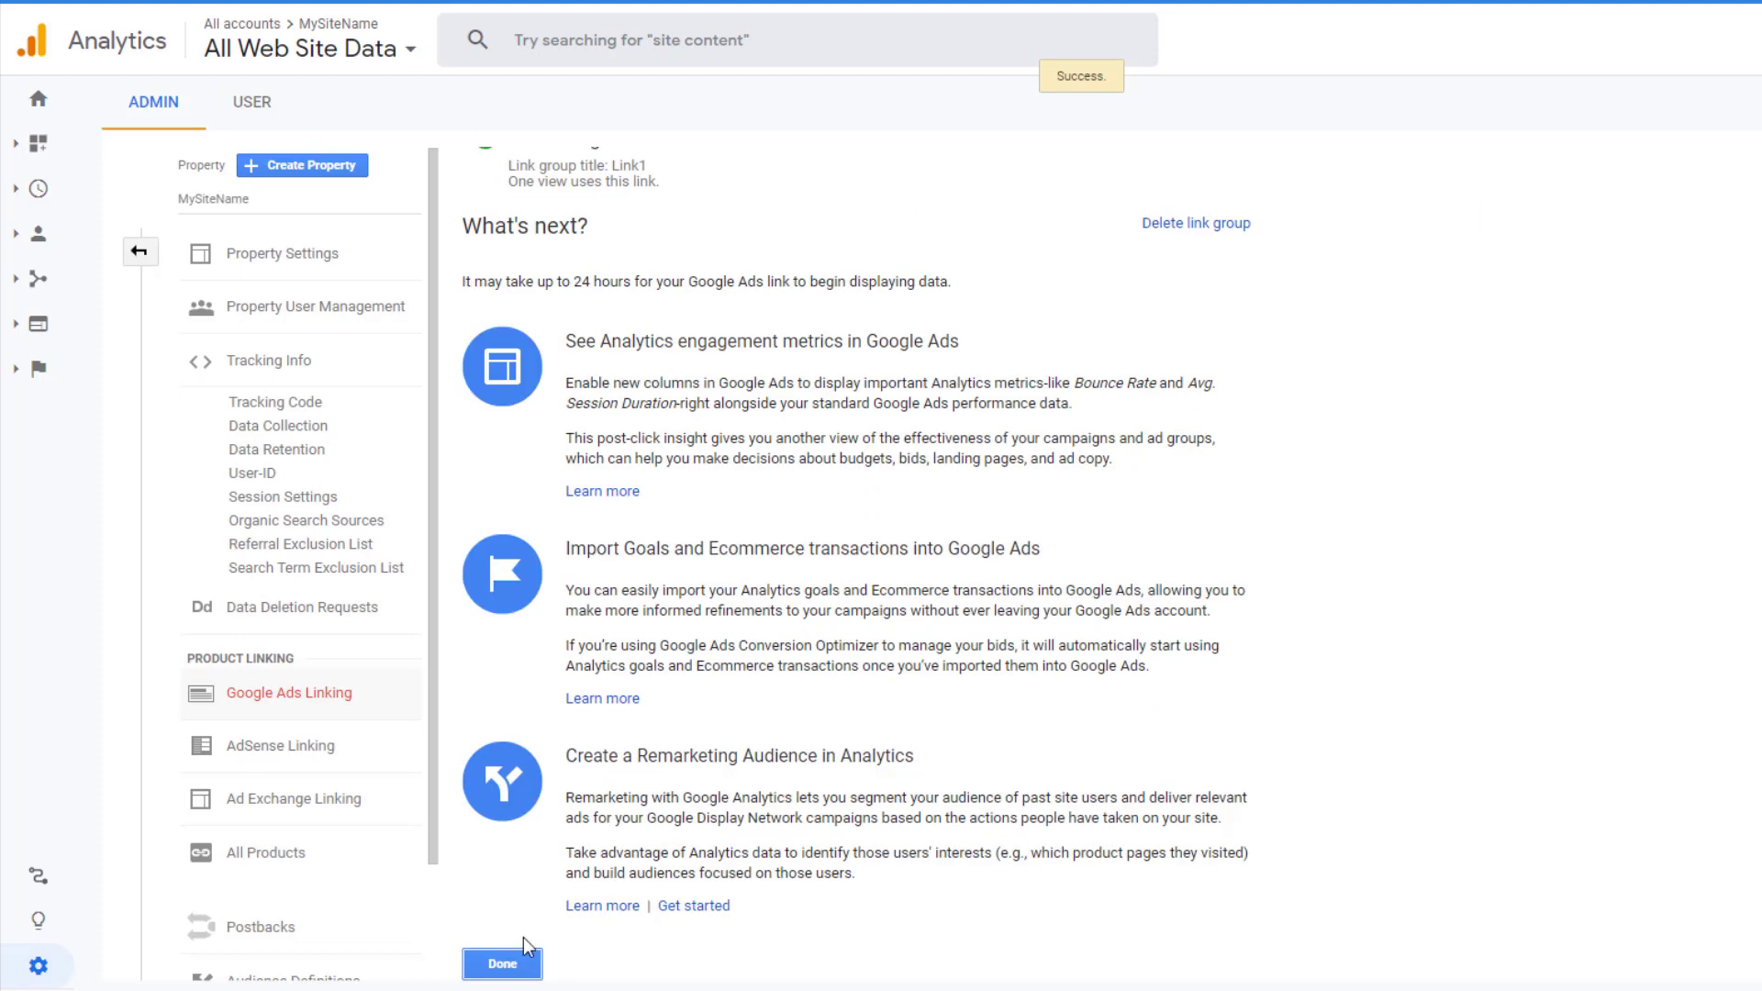
pyautogui.click(514, 966)
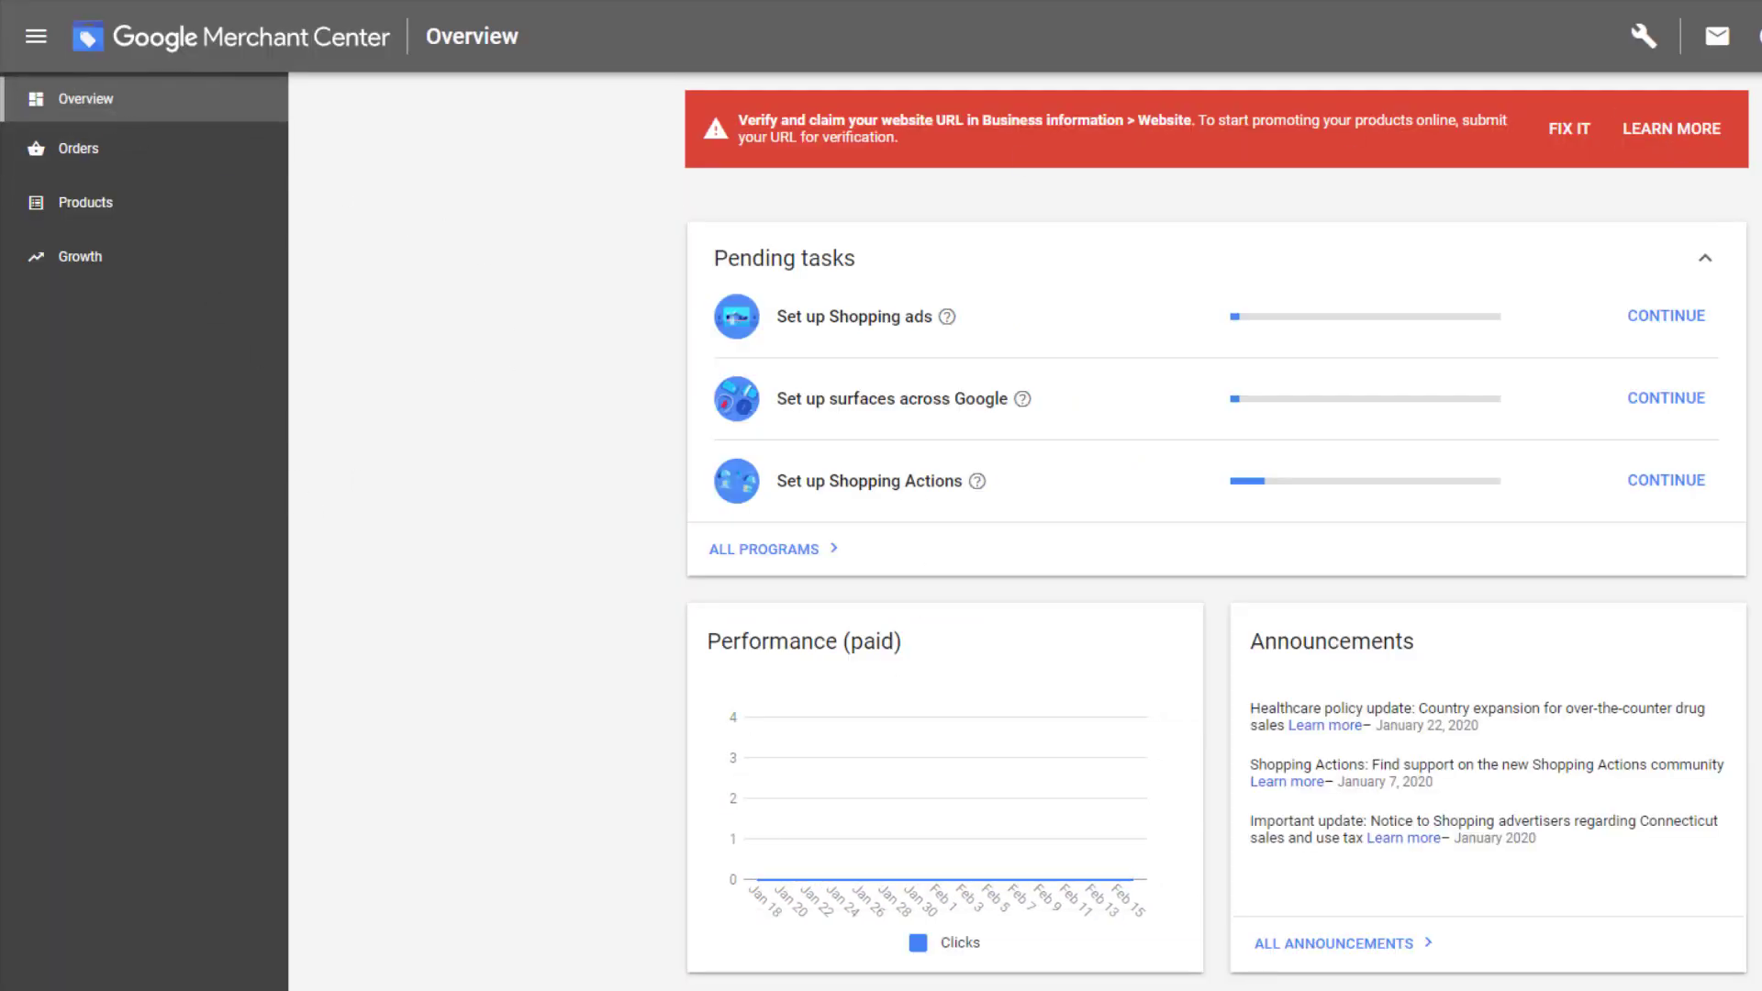
# Switch to Google Merchant Center and send a link request to your own Google Ads account from the linked accounts settings.
pyautogui.click(1643, 41)
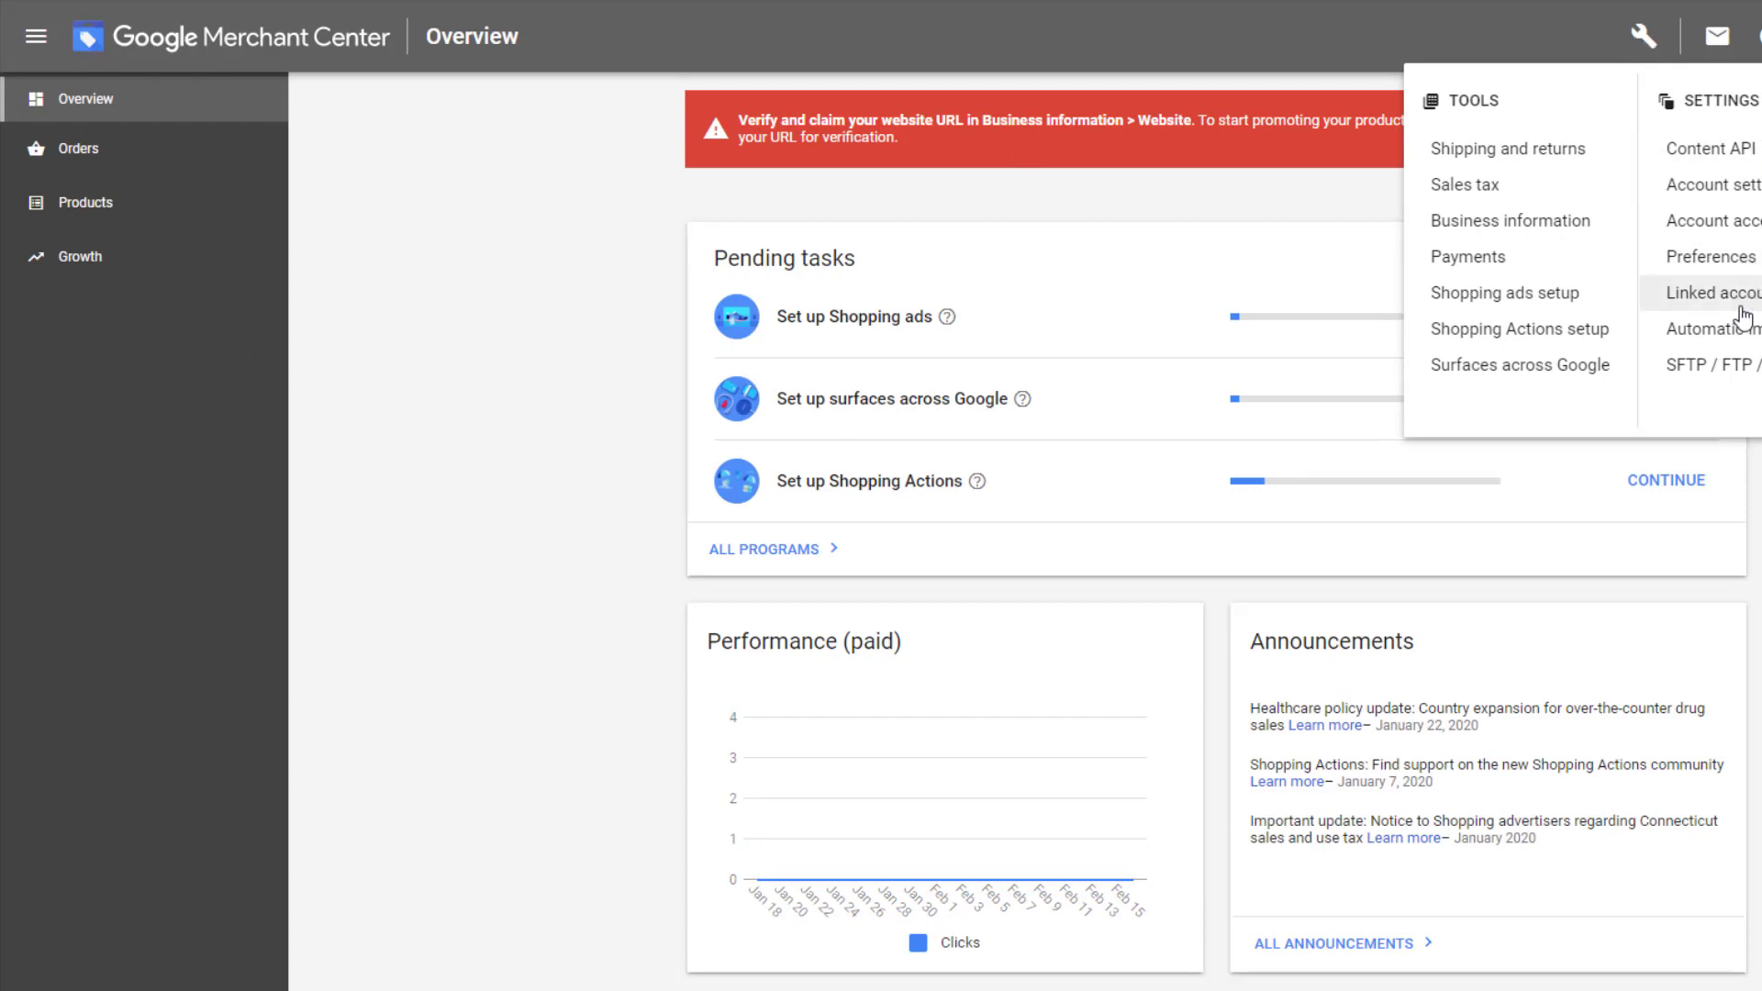
pyautogui.click(1742, 306)
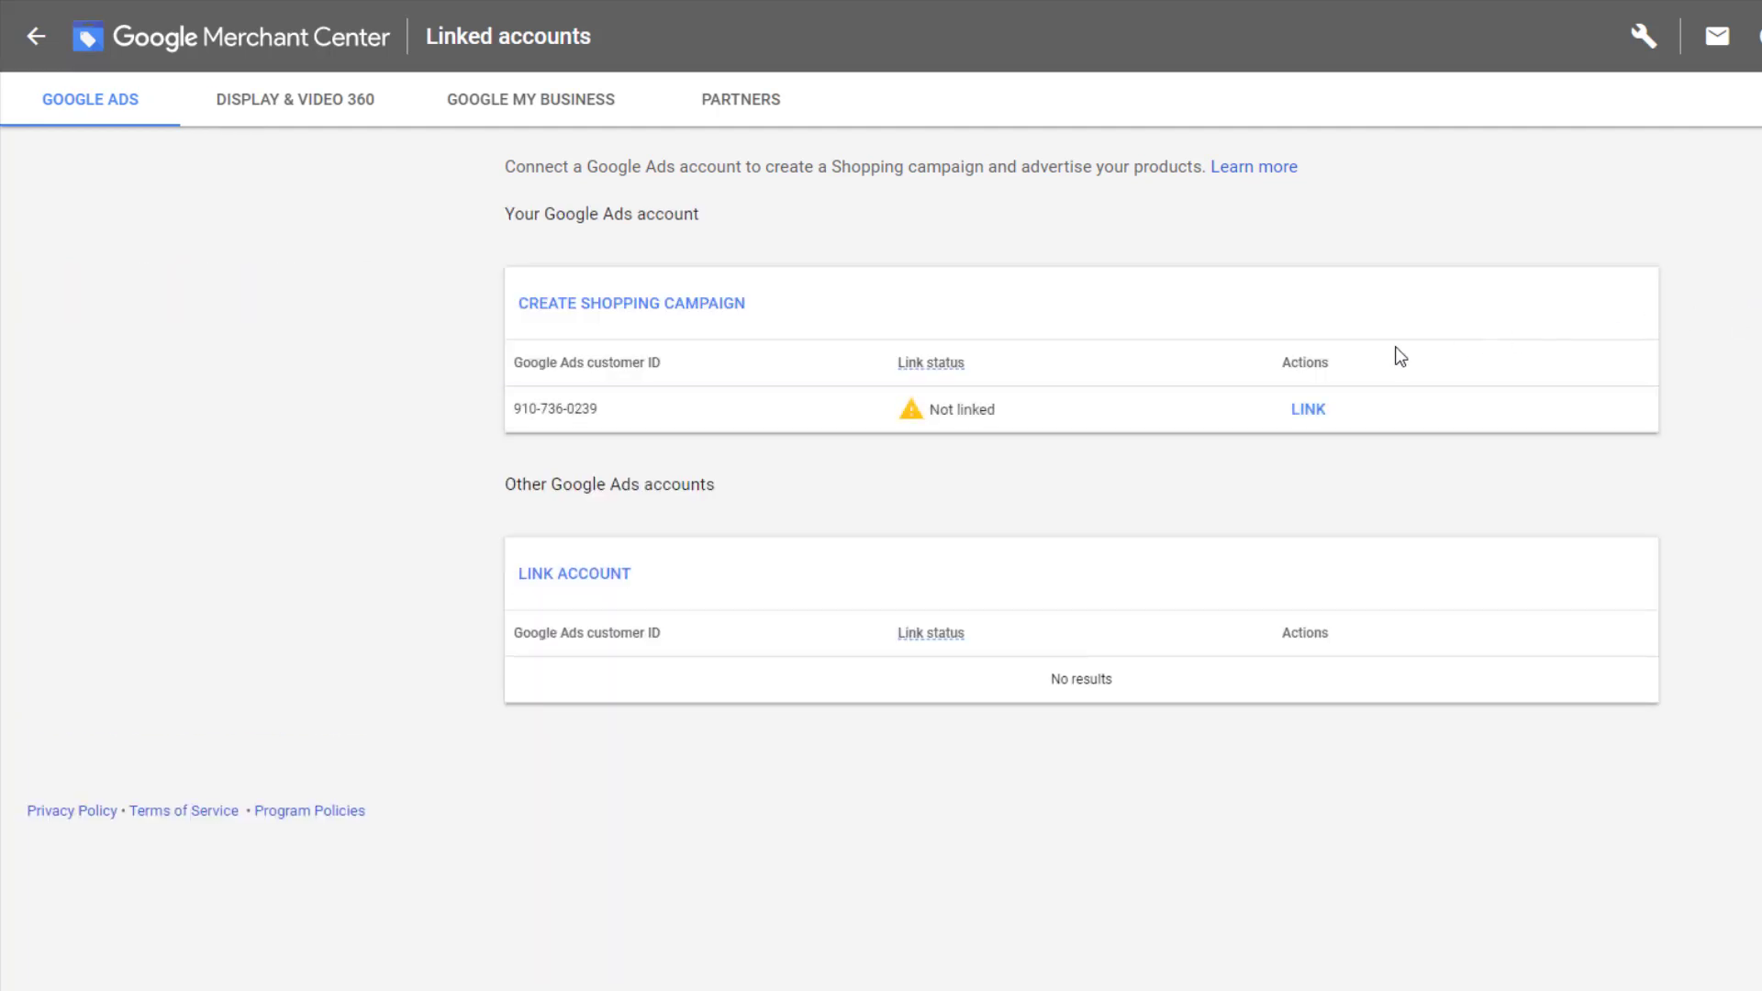
pyautogui.click(1310, 409)
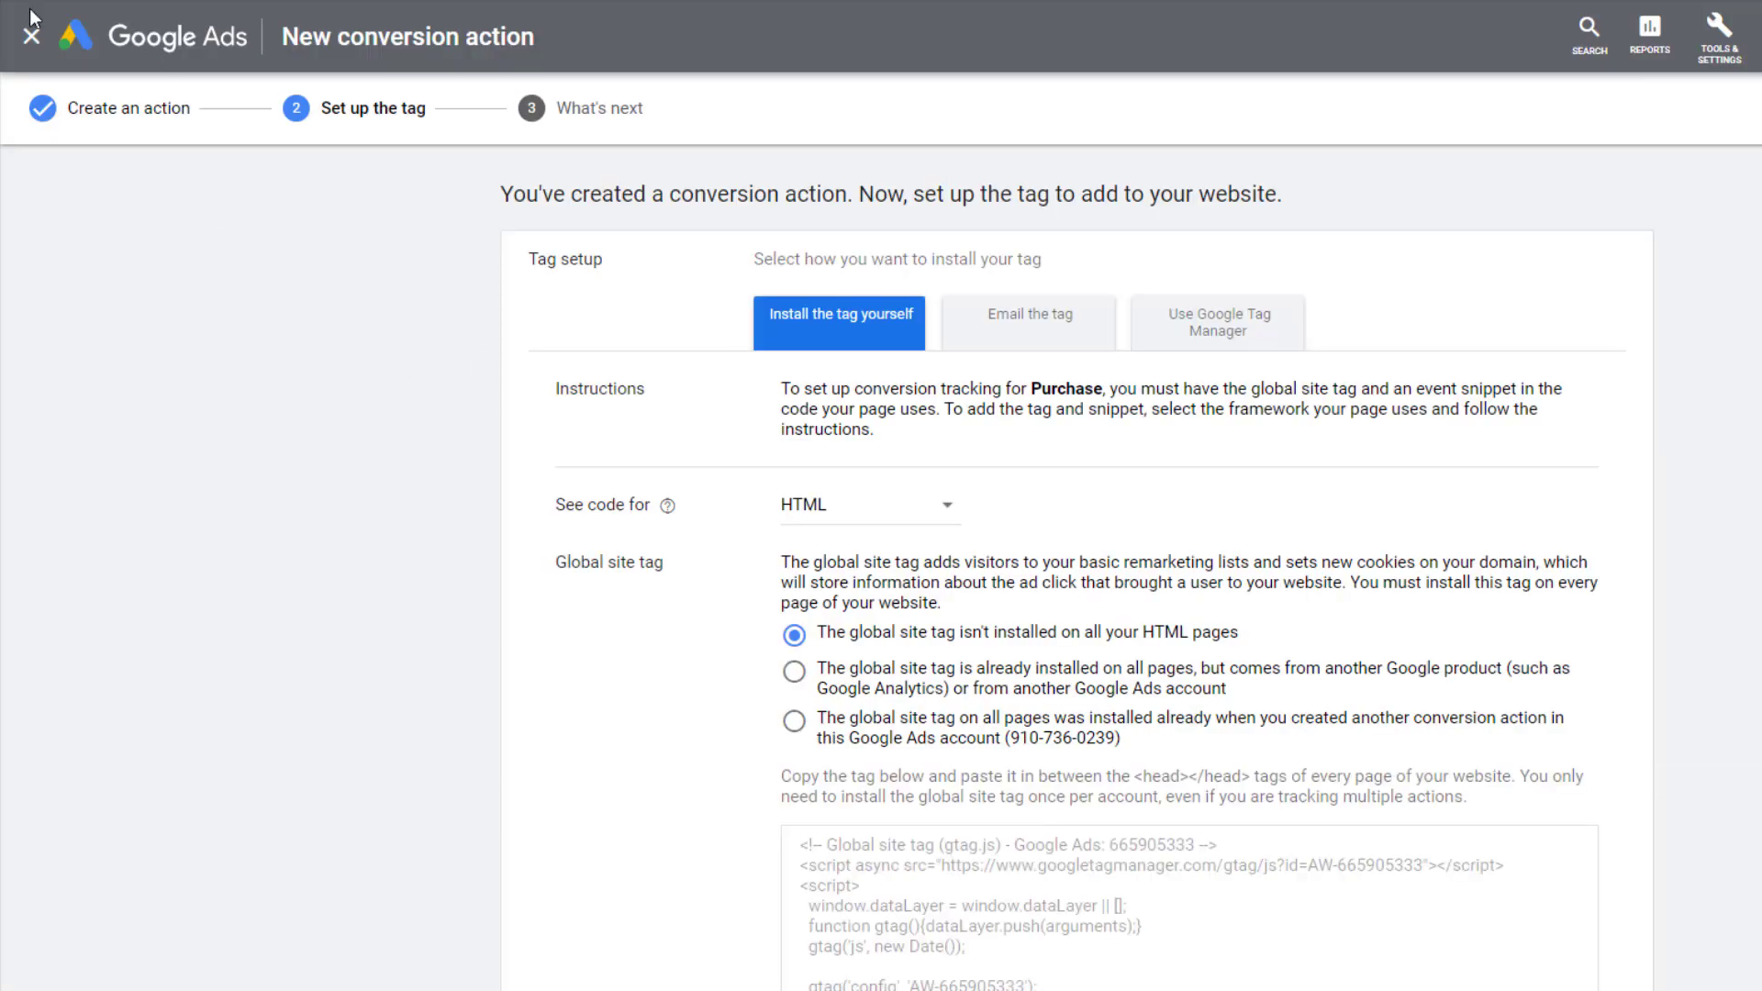
# Switch to Google Ads, leave the conversion setup, and approve The Slouch Buster's pending Google Merchant Center request in the linked accounts.
pyautogui.click(33, 39)
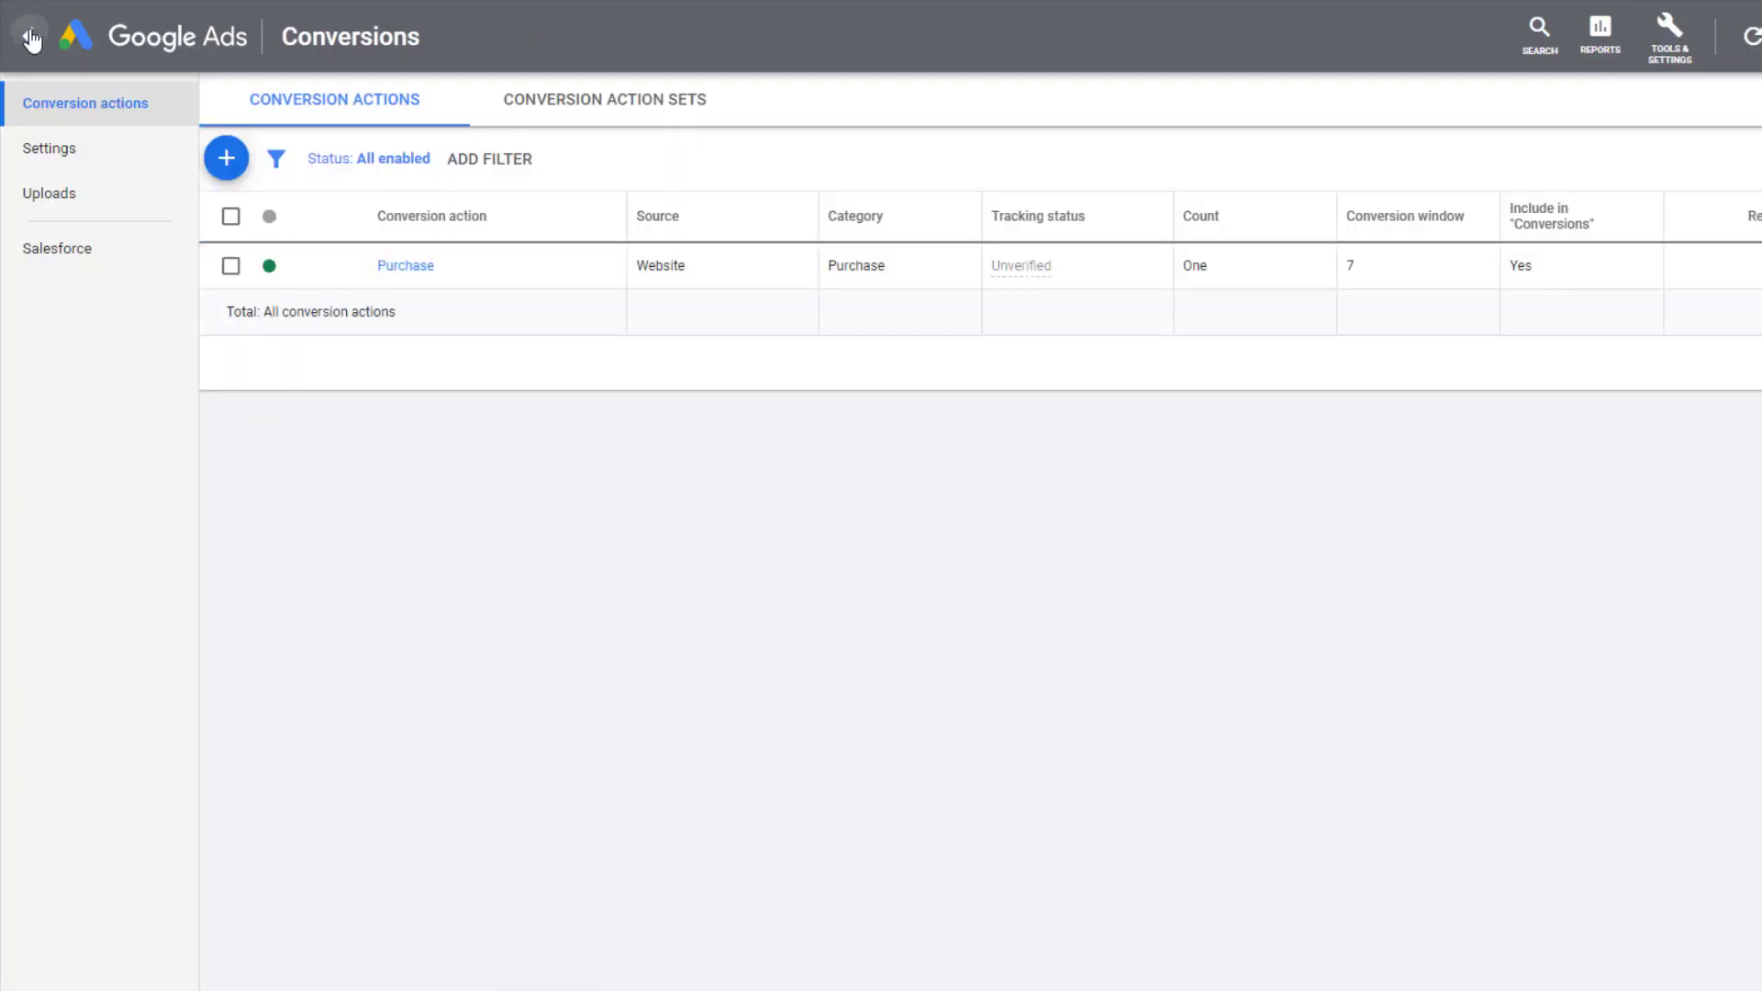
pyautogui.click(32, 38)
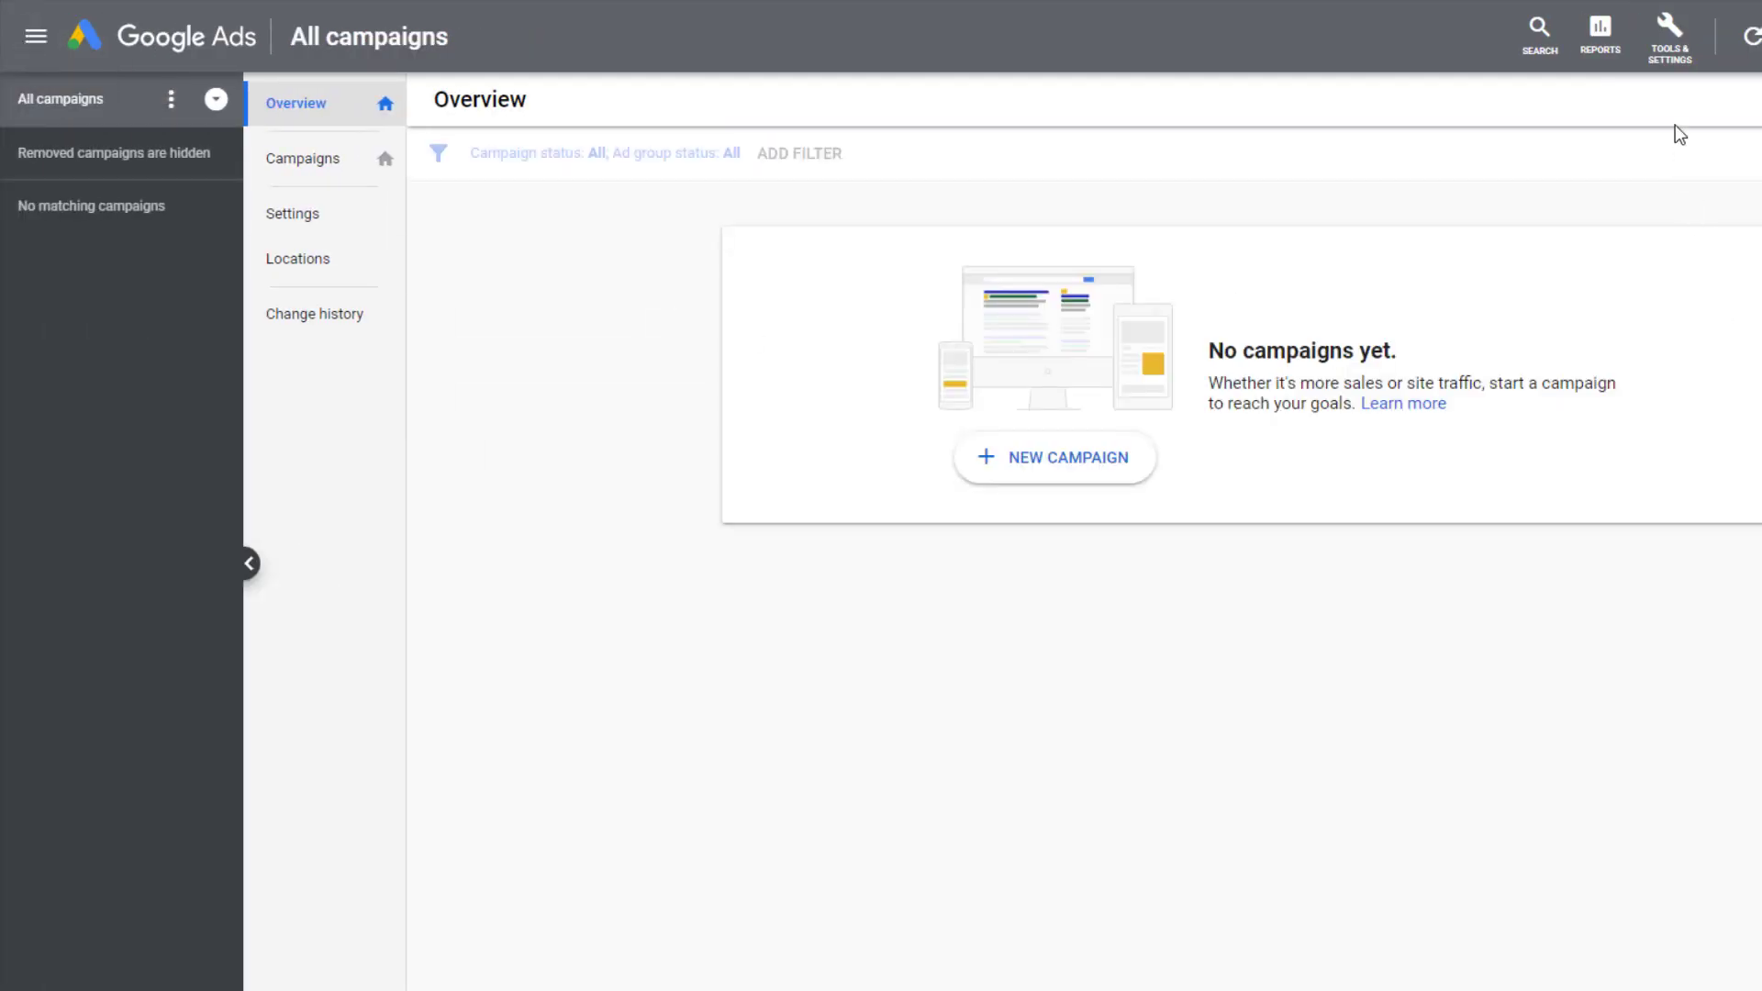
pyautogui.click(1670, 41)
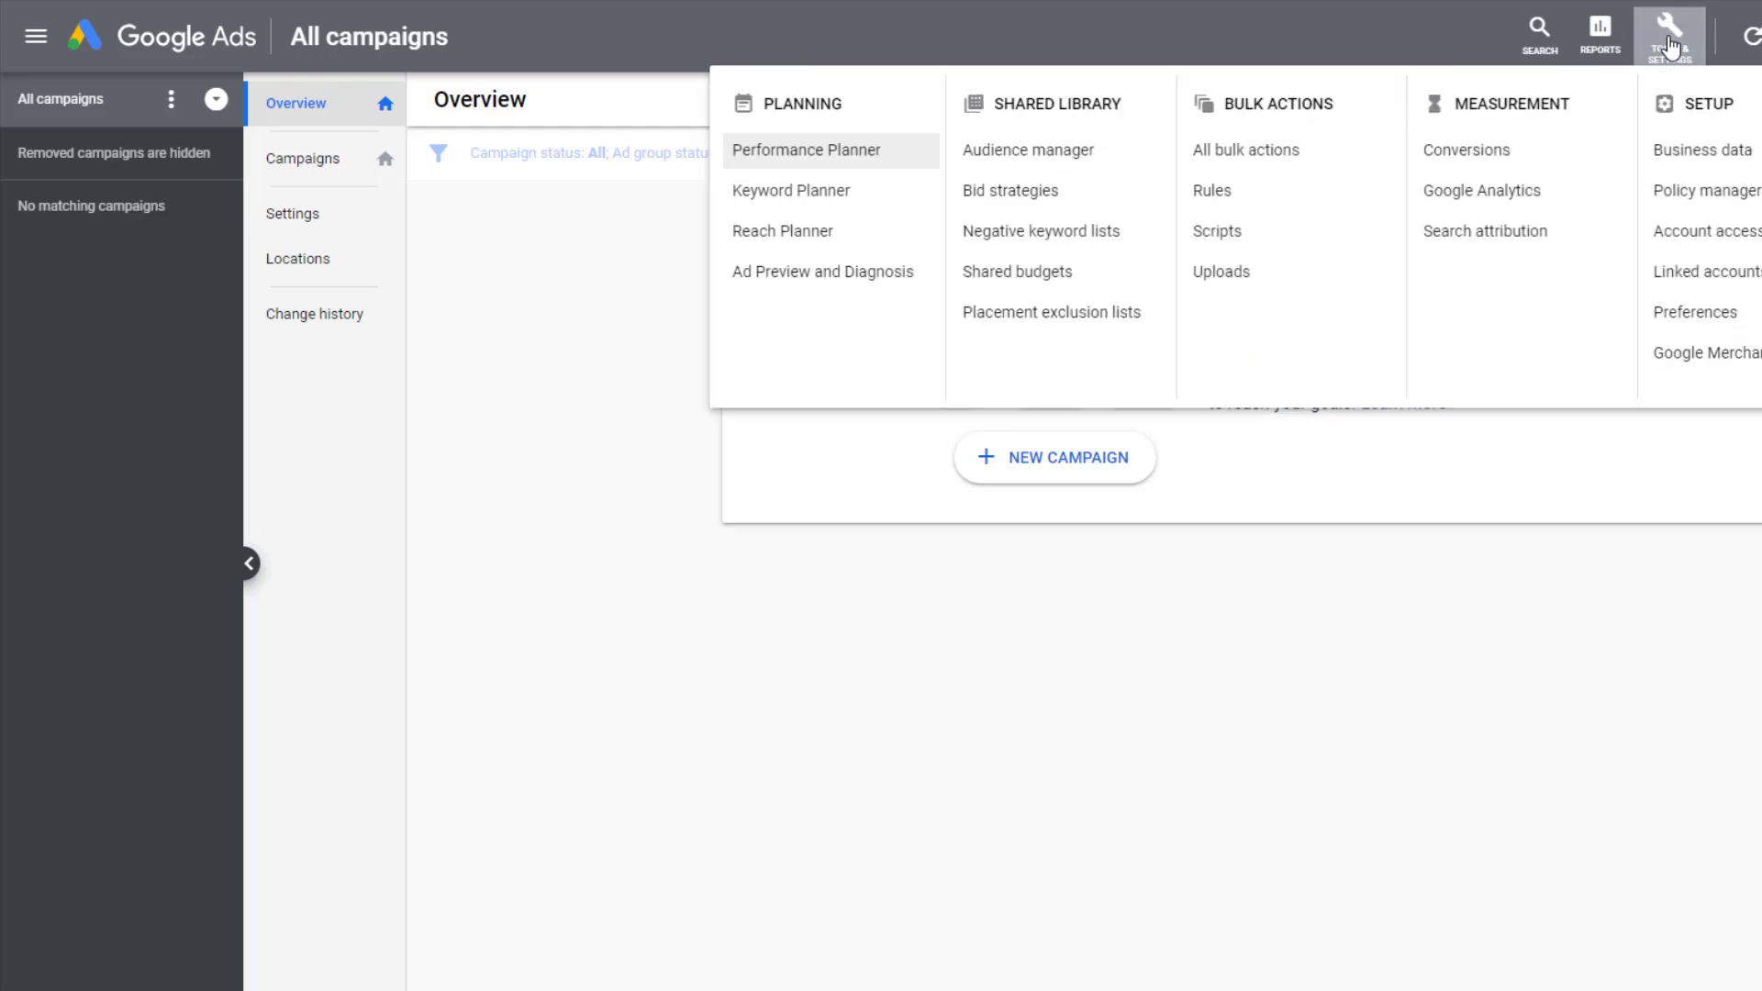
pyautogui.click(1717, 275)
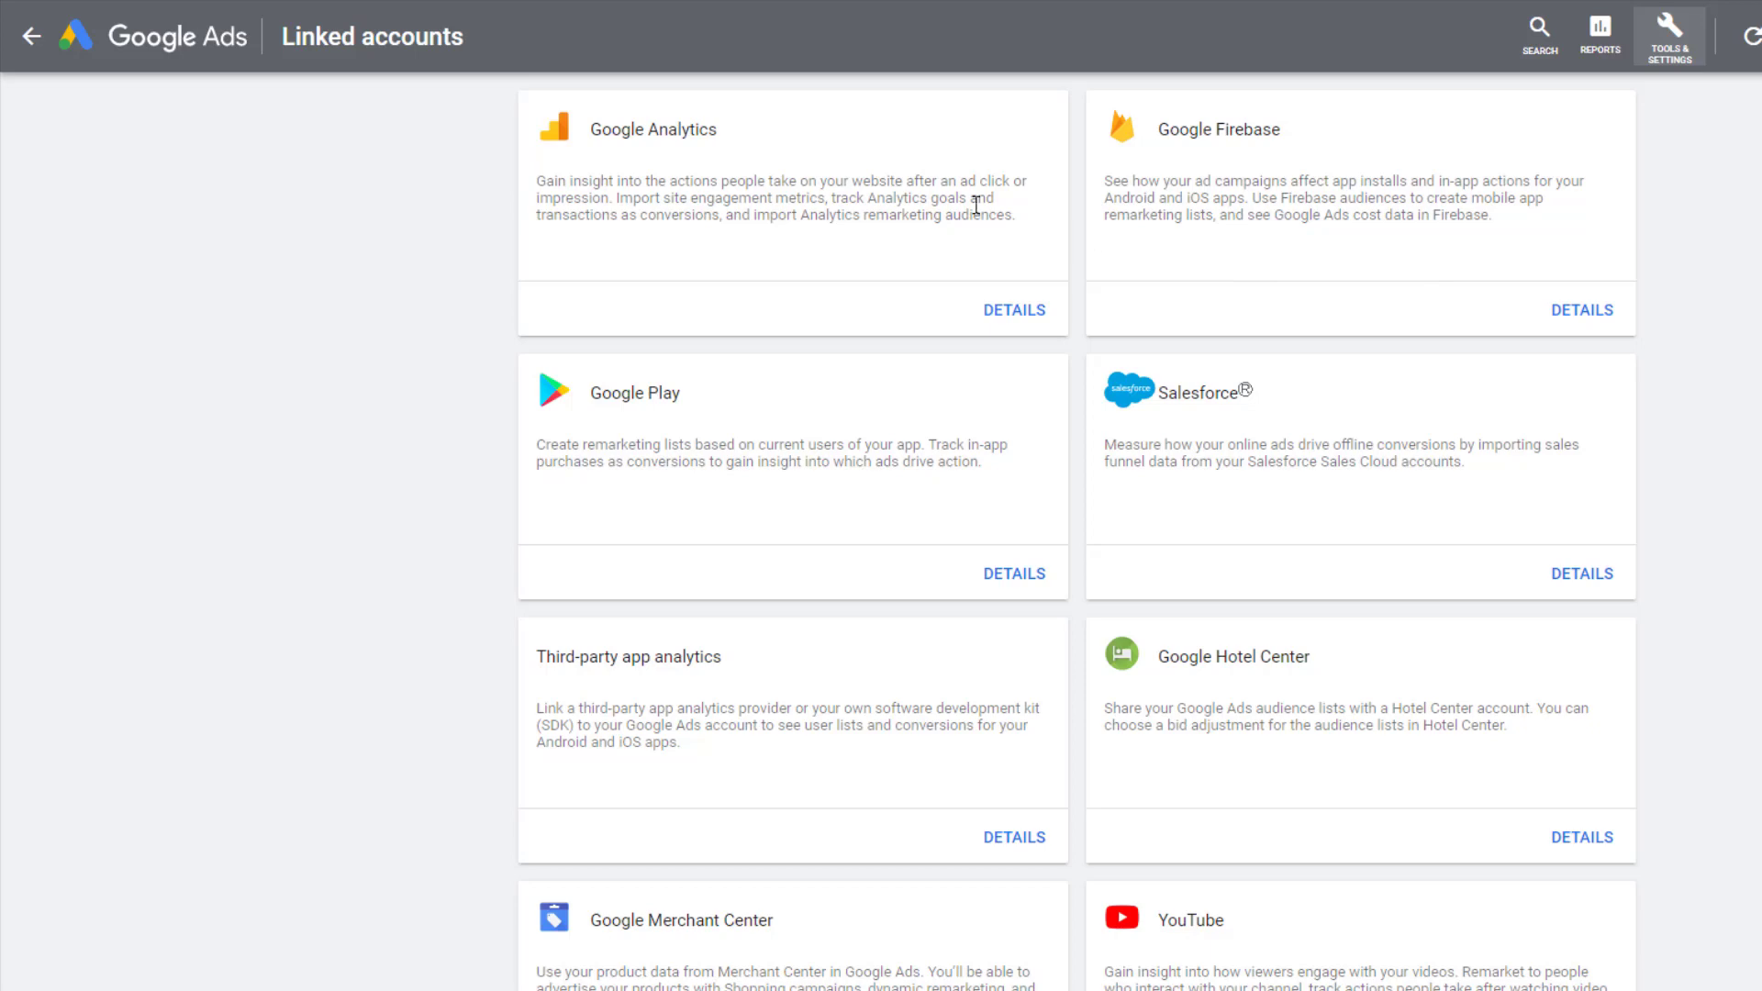
pyautogui.scroll(-4, 975, 206)
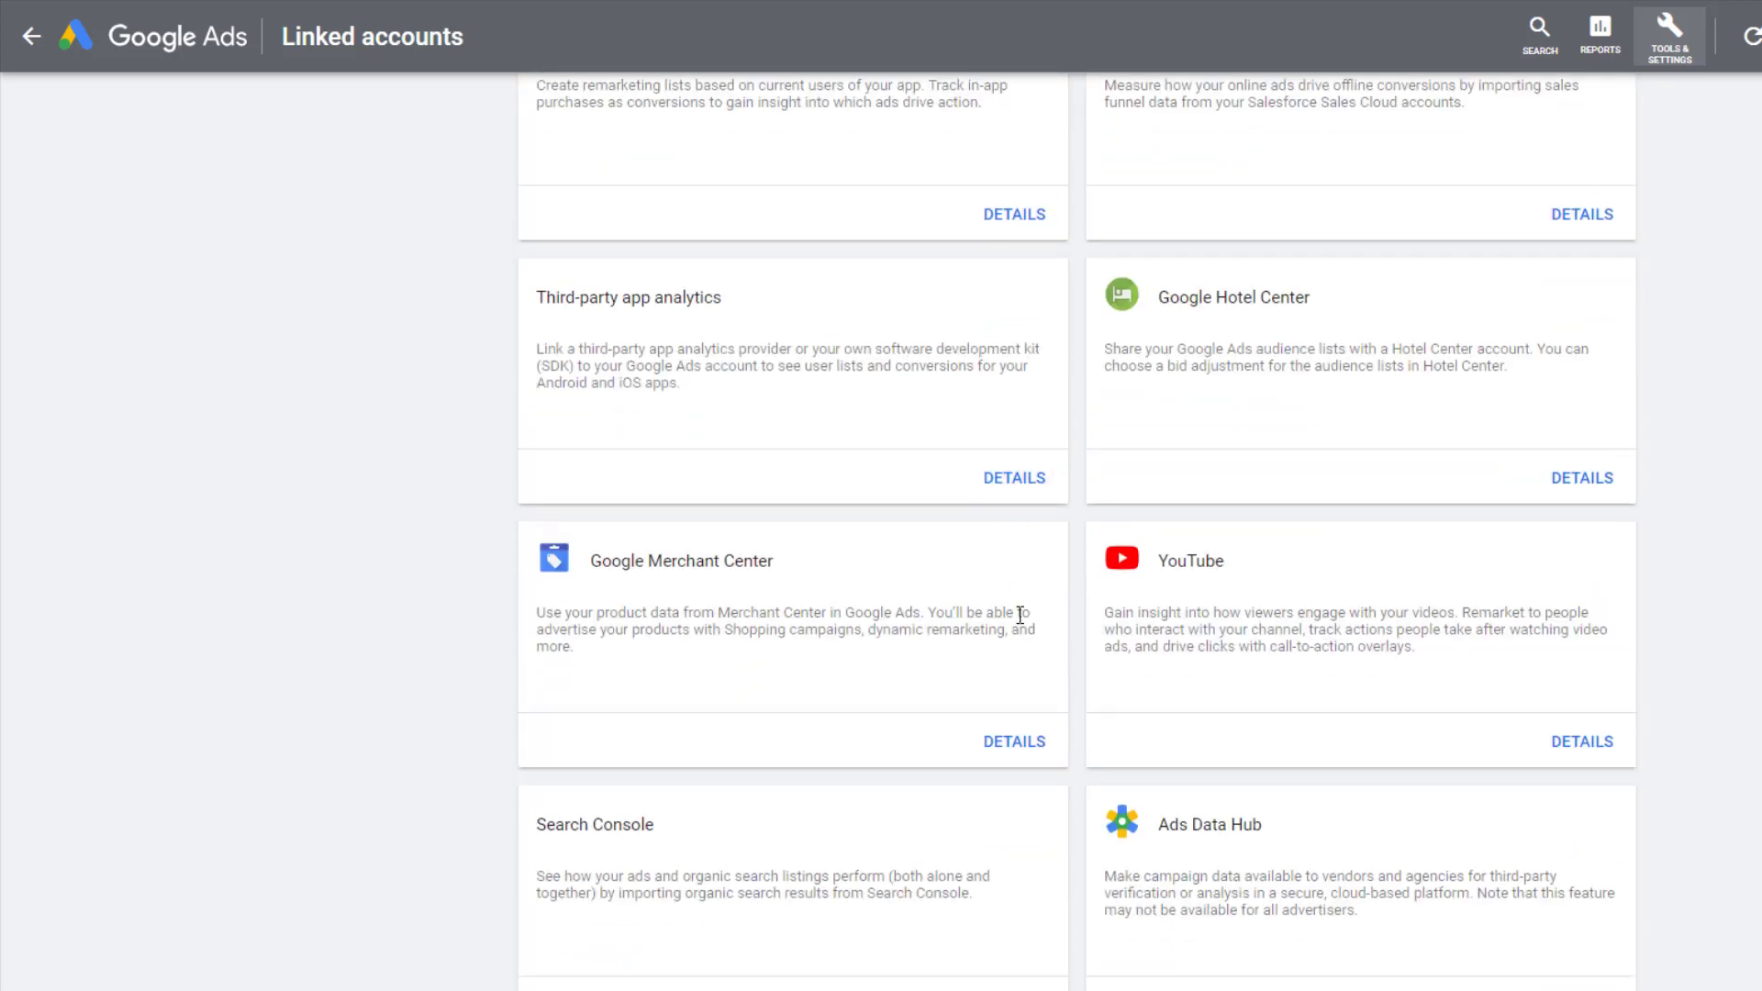
pyautogui.click(1020, 744)
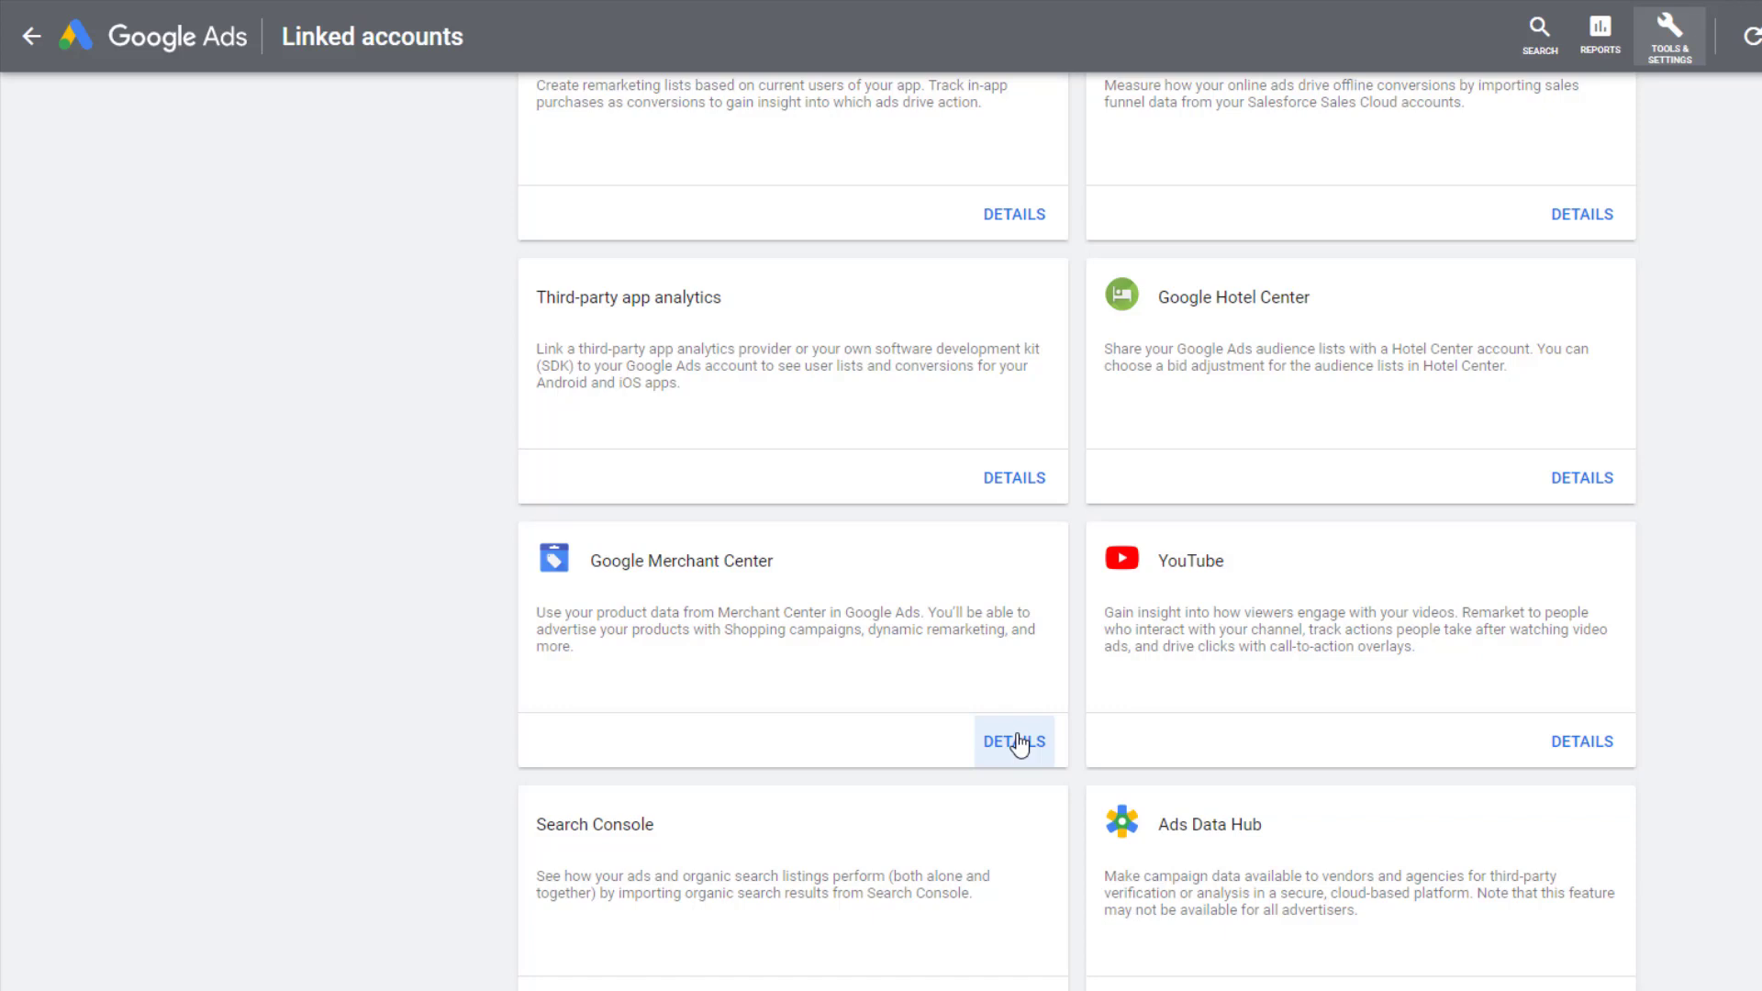
pyautogui.click(1017, 742)
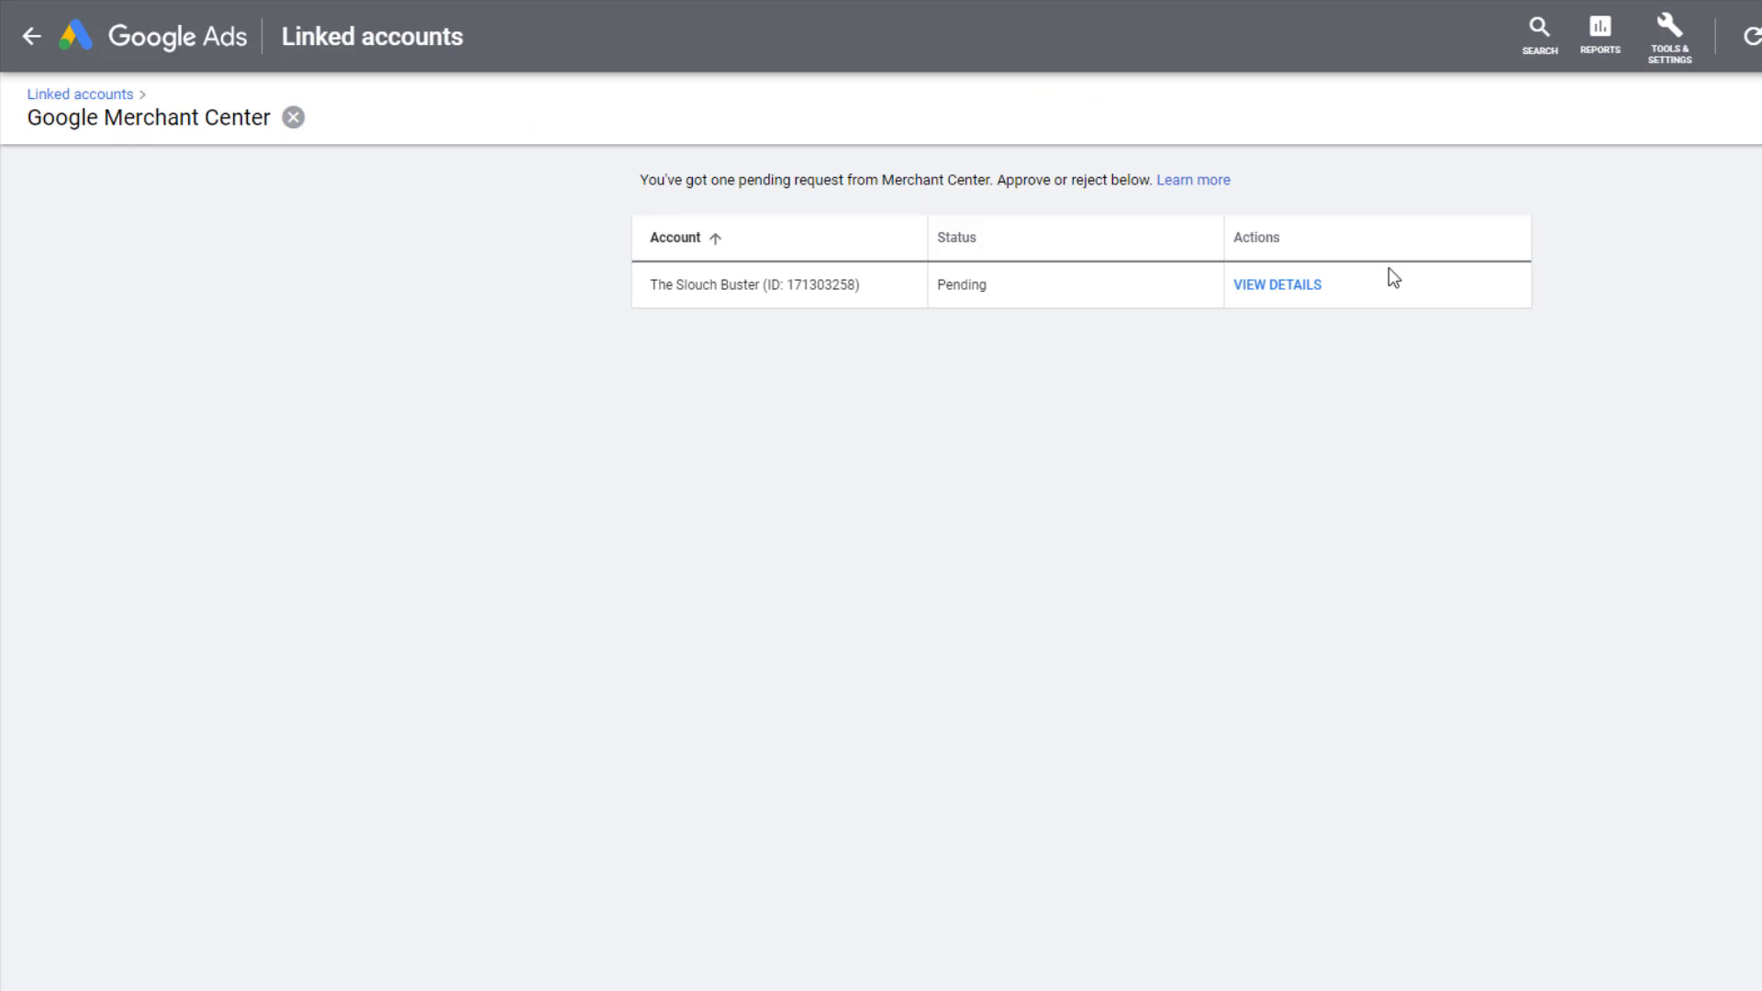
pyautogui.click(1288, 288)
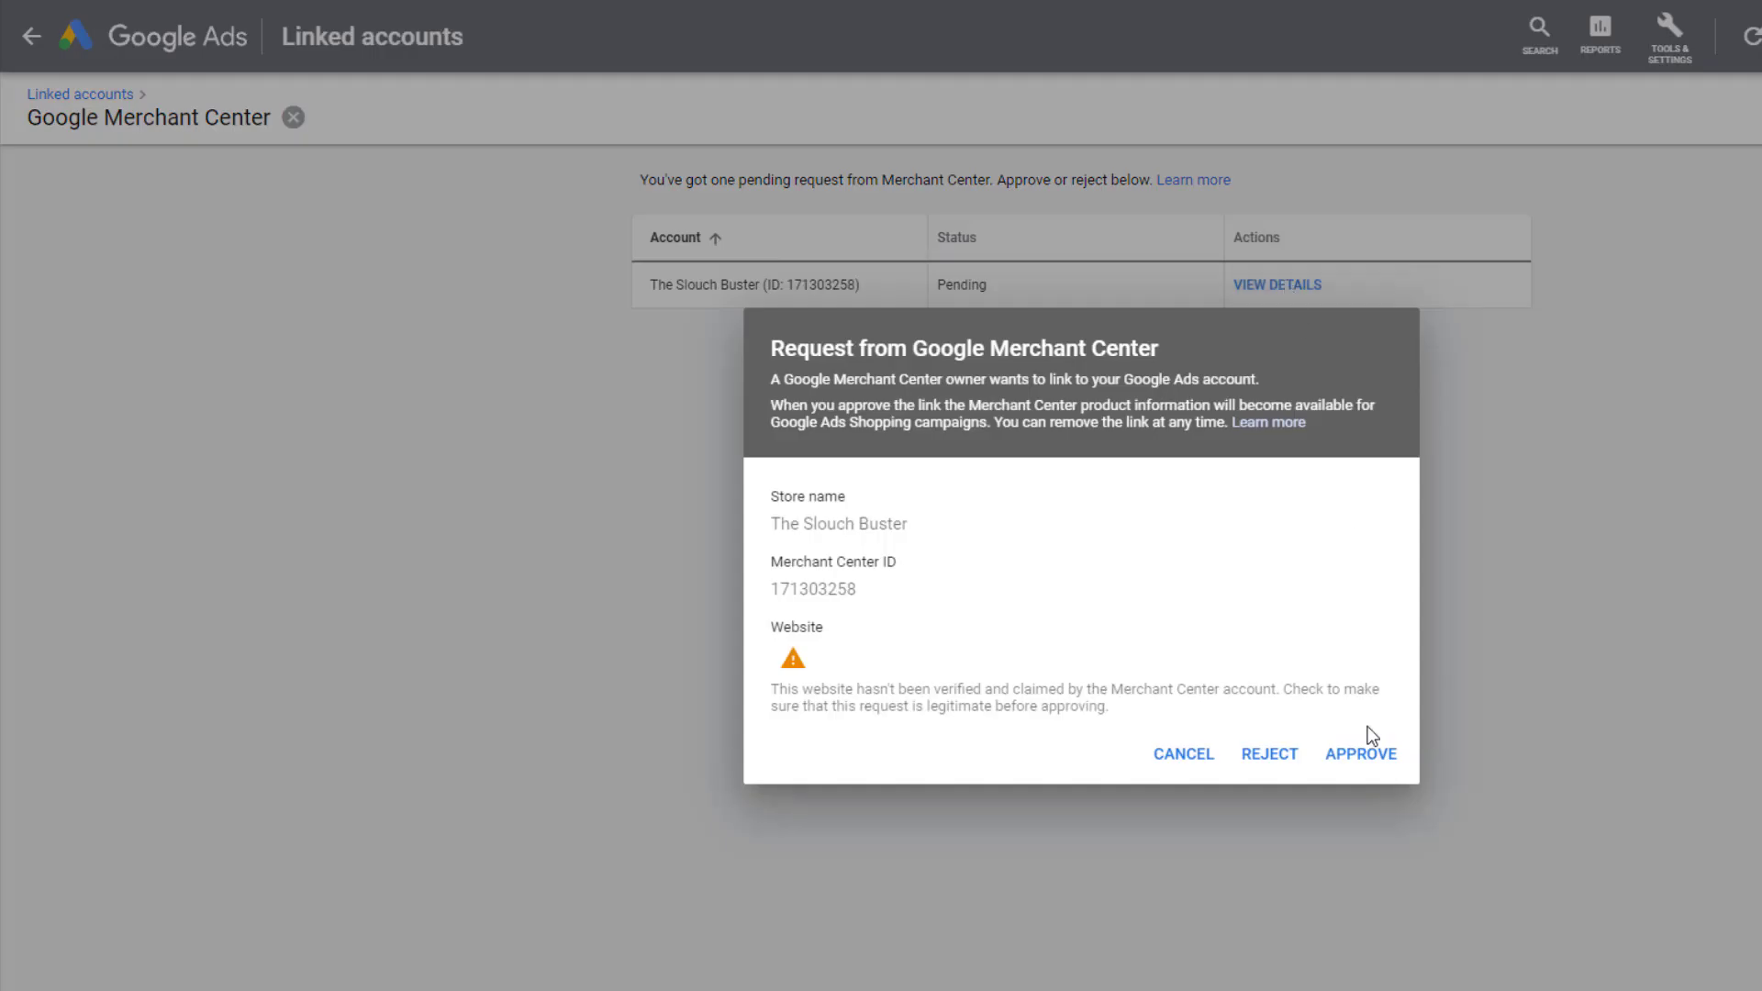
pyautogui.click(1371, 763)
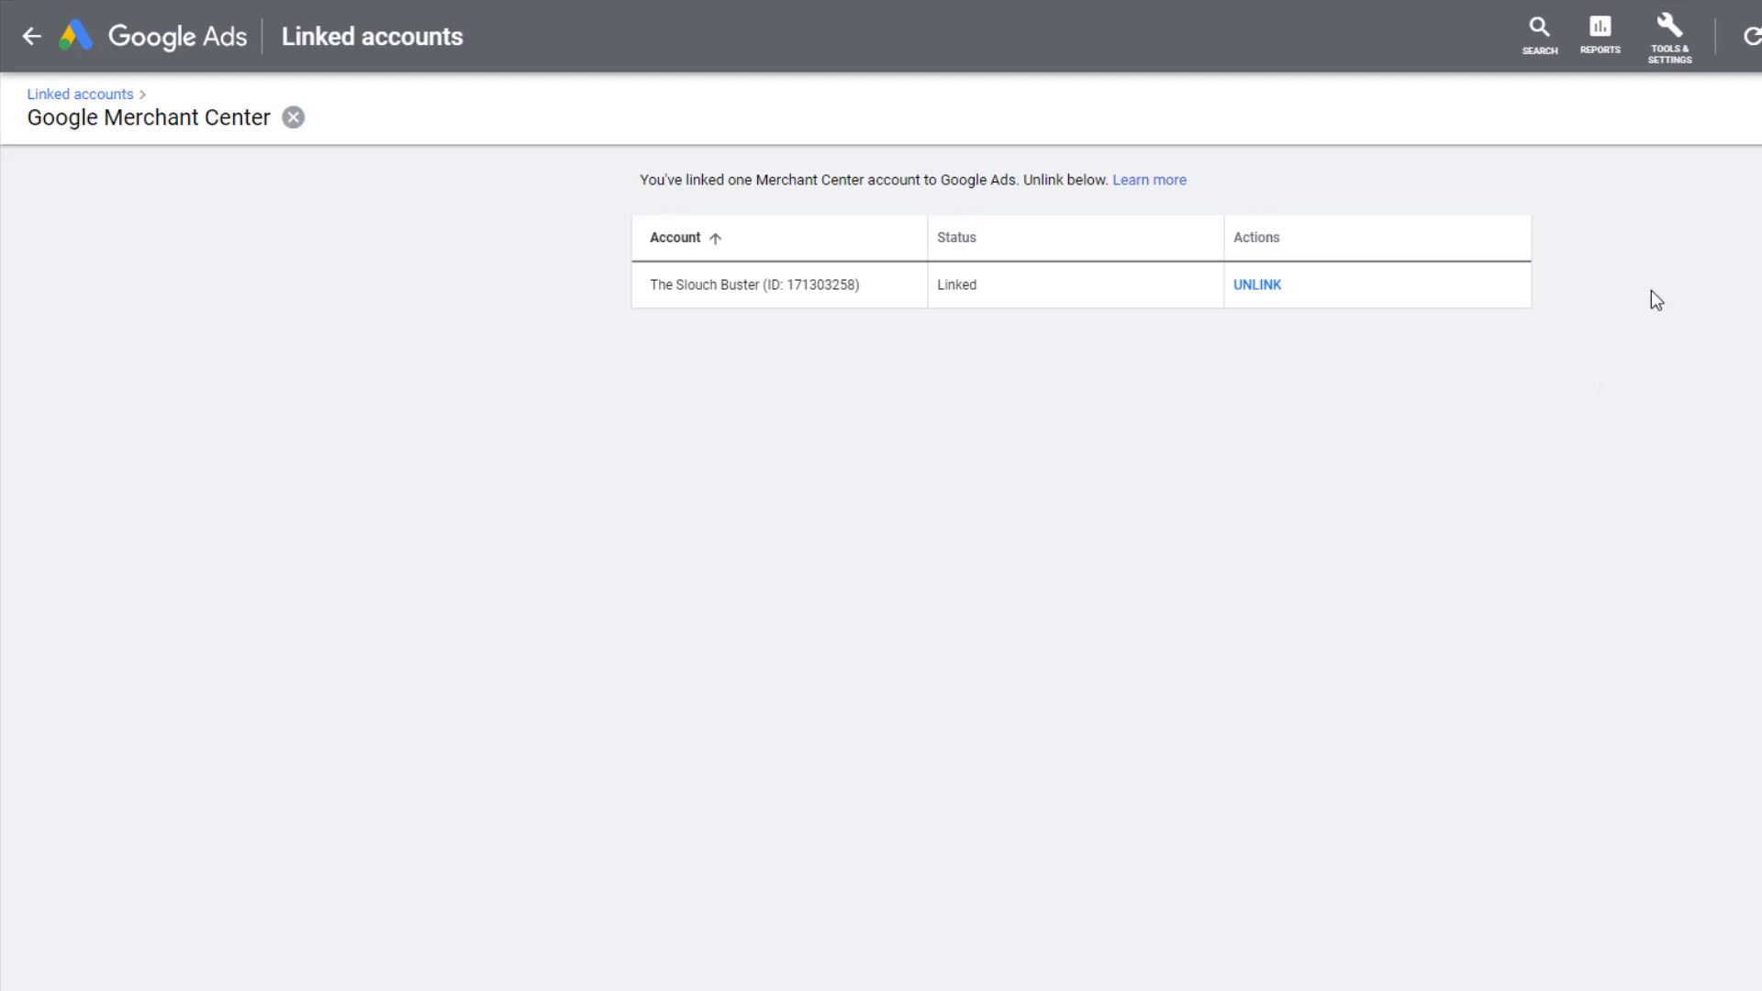
# Start a new website conversion action from the conversions list and set its category to Purchase.
pyautogui.click(1681, 42)
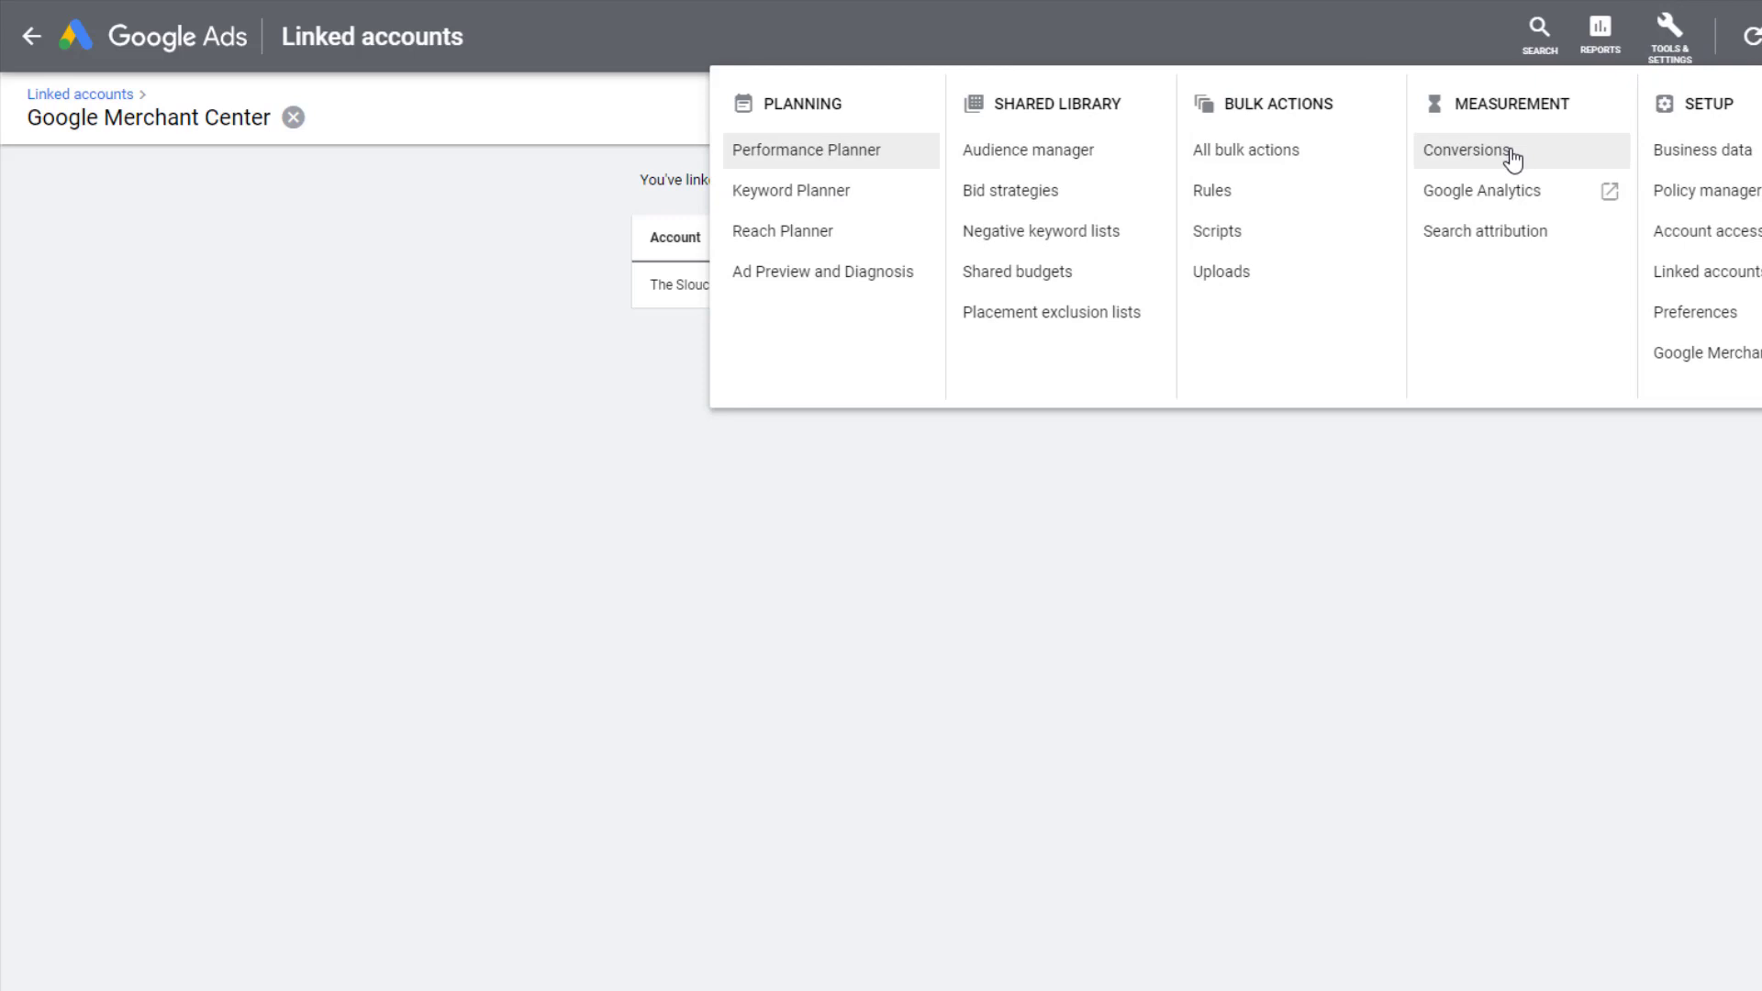
pyautogui.click(1510, 156)
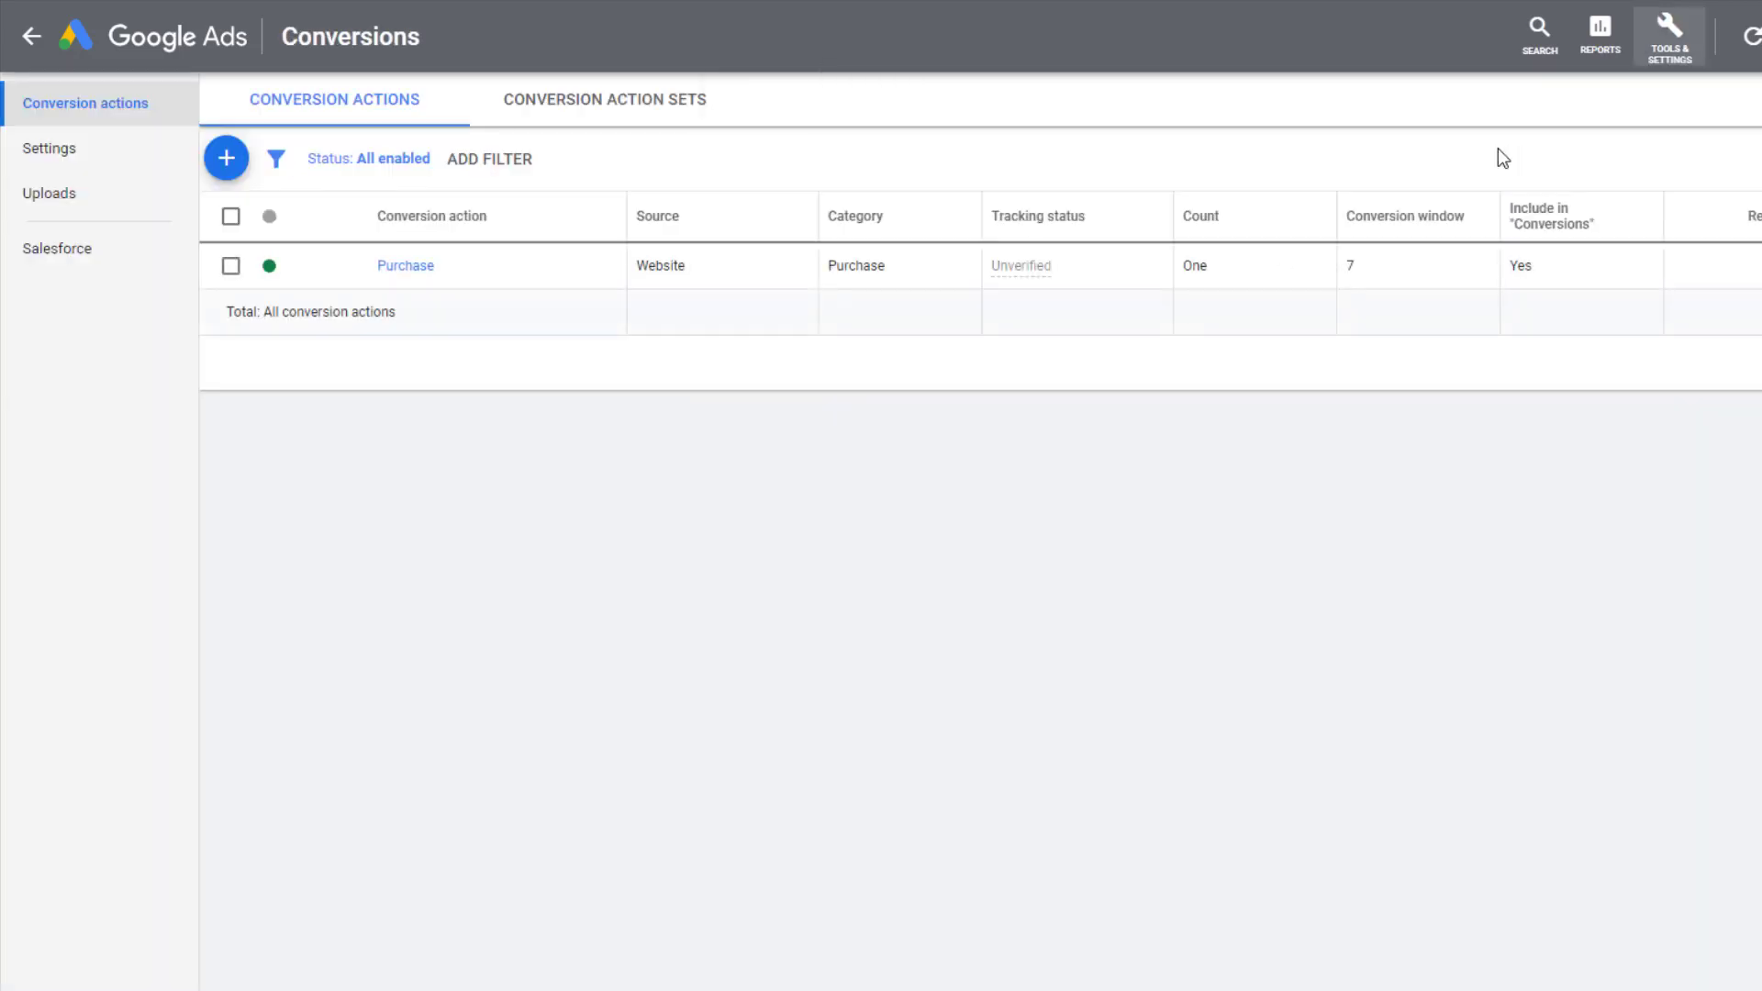
pyautogui.click(225, 158)
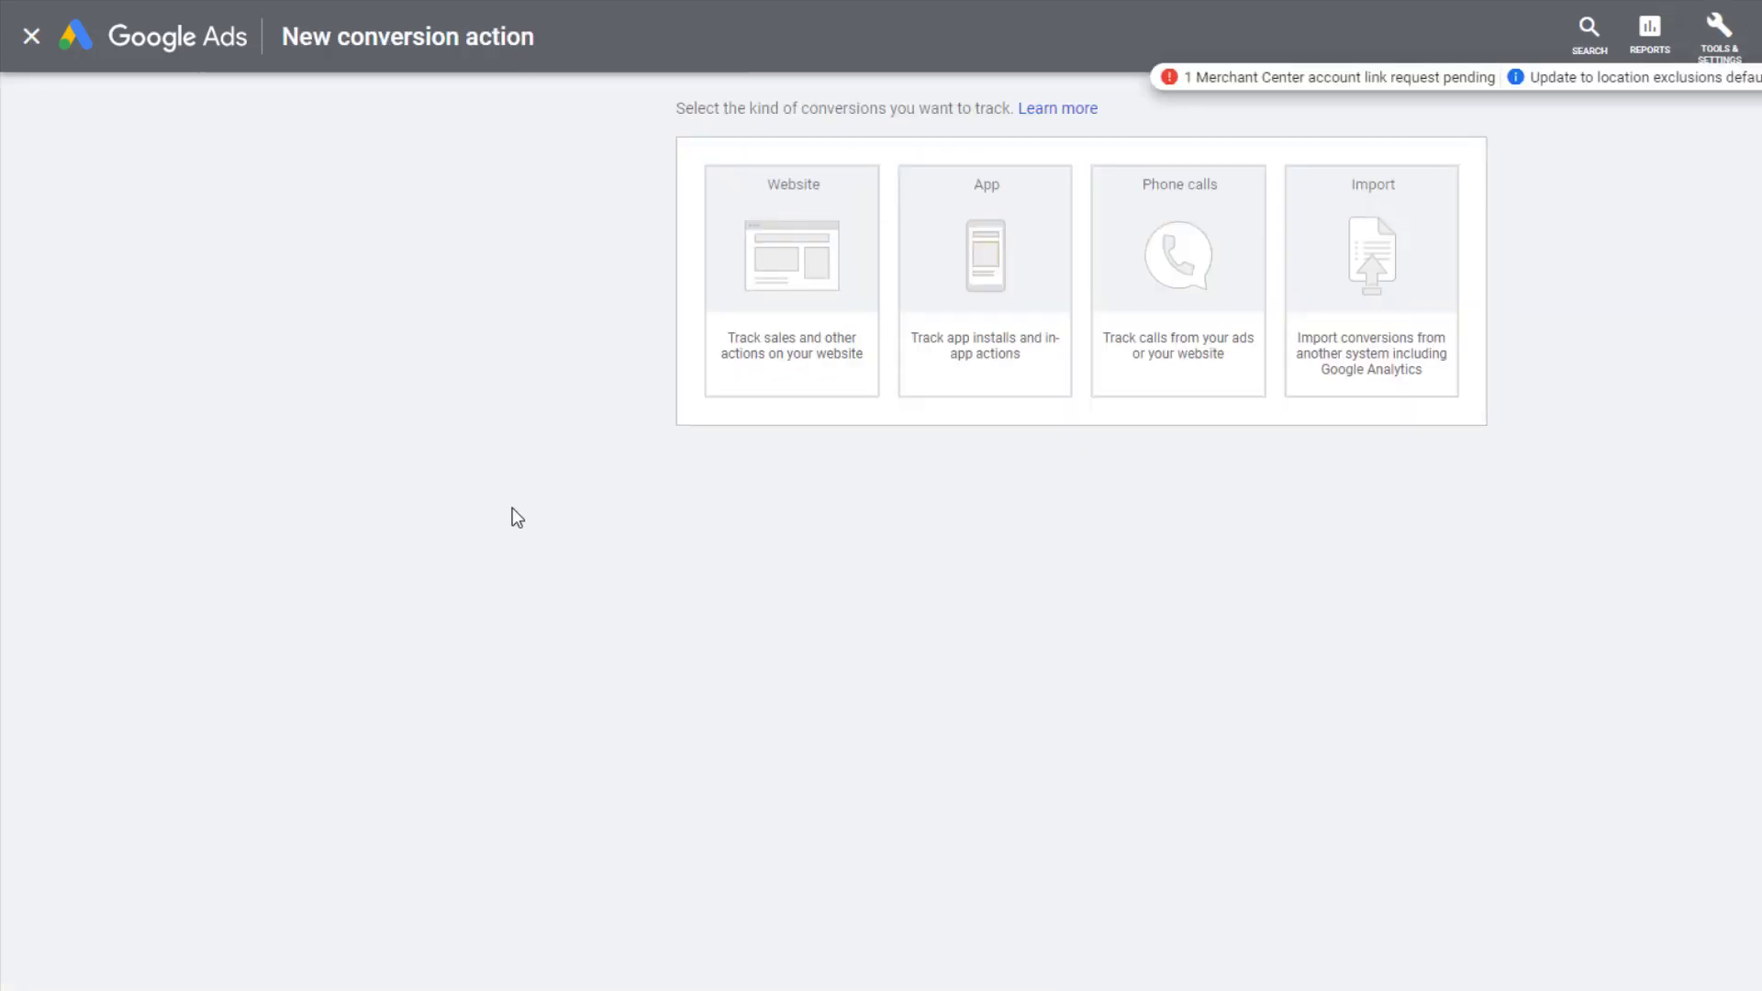
pyautogui.click(799, 349)
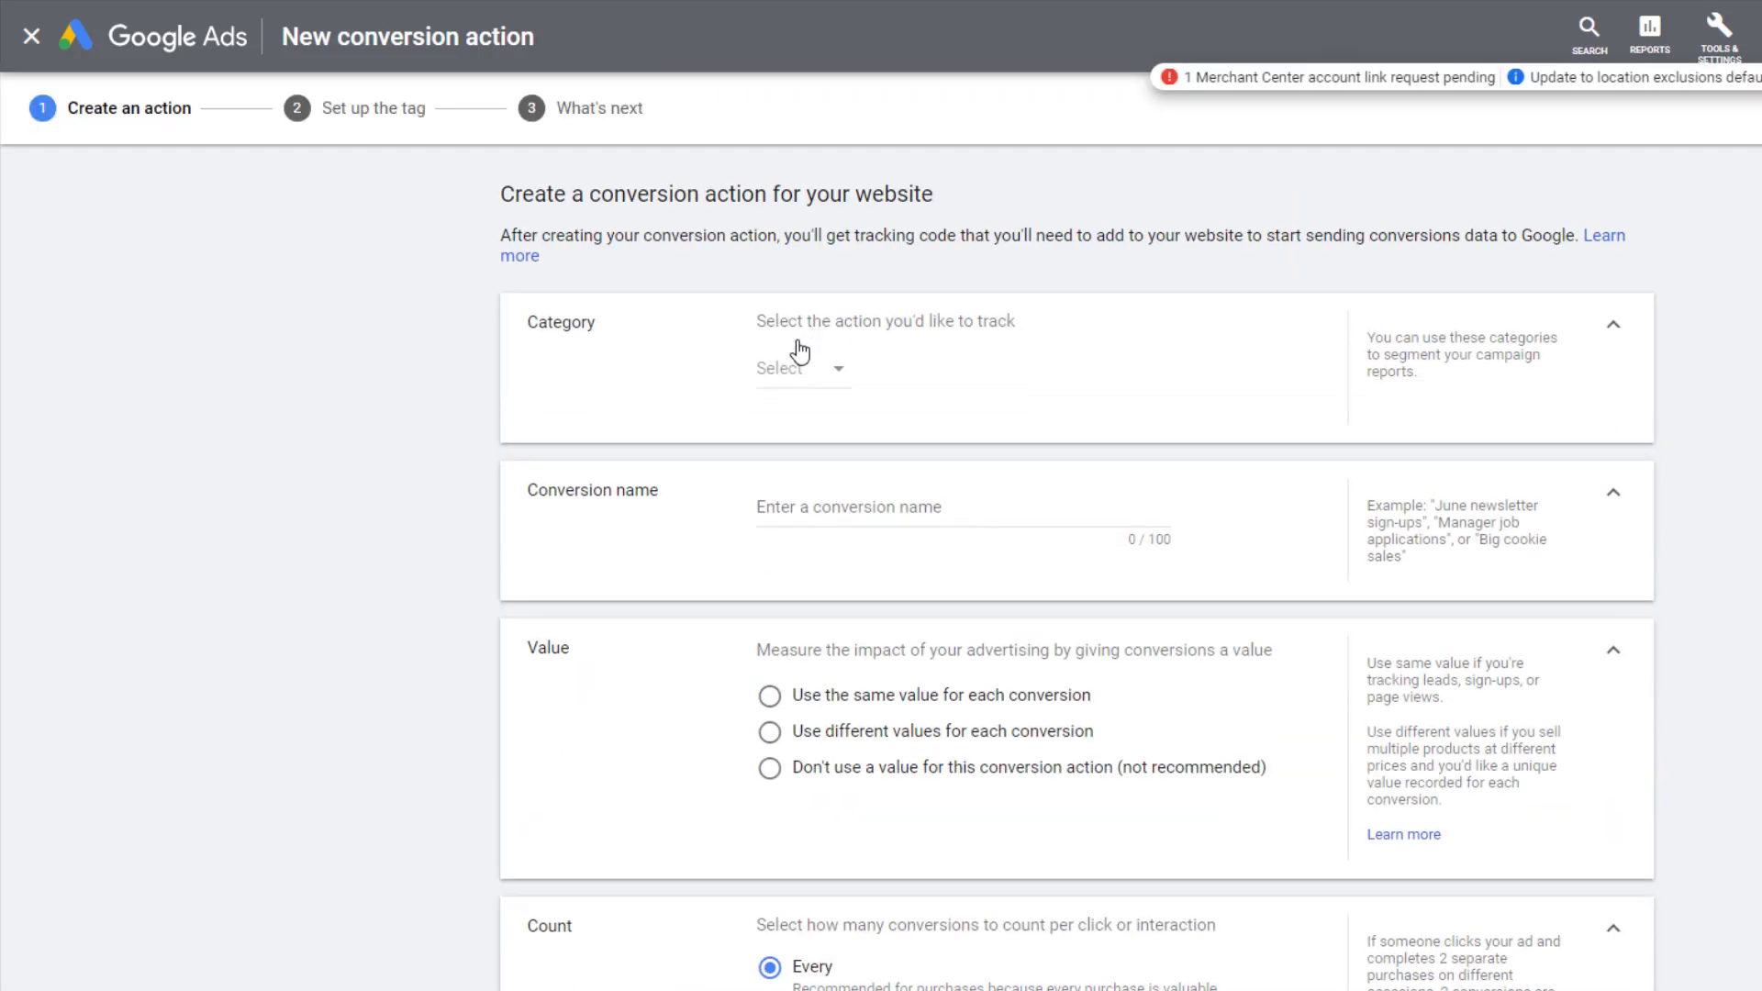
pyautogui.click(806, 376)
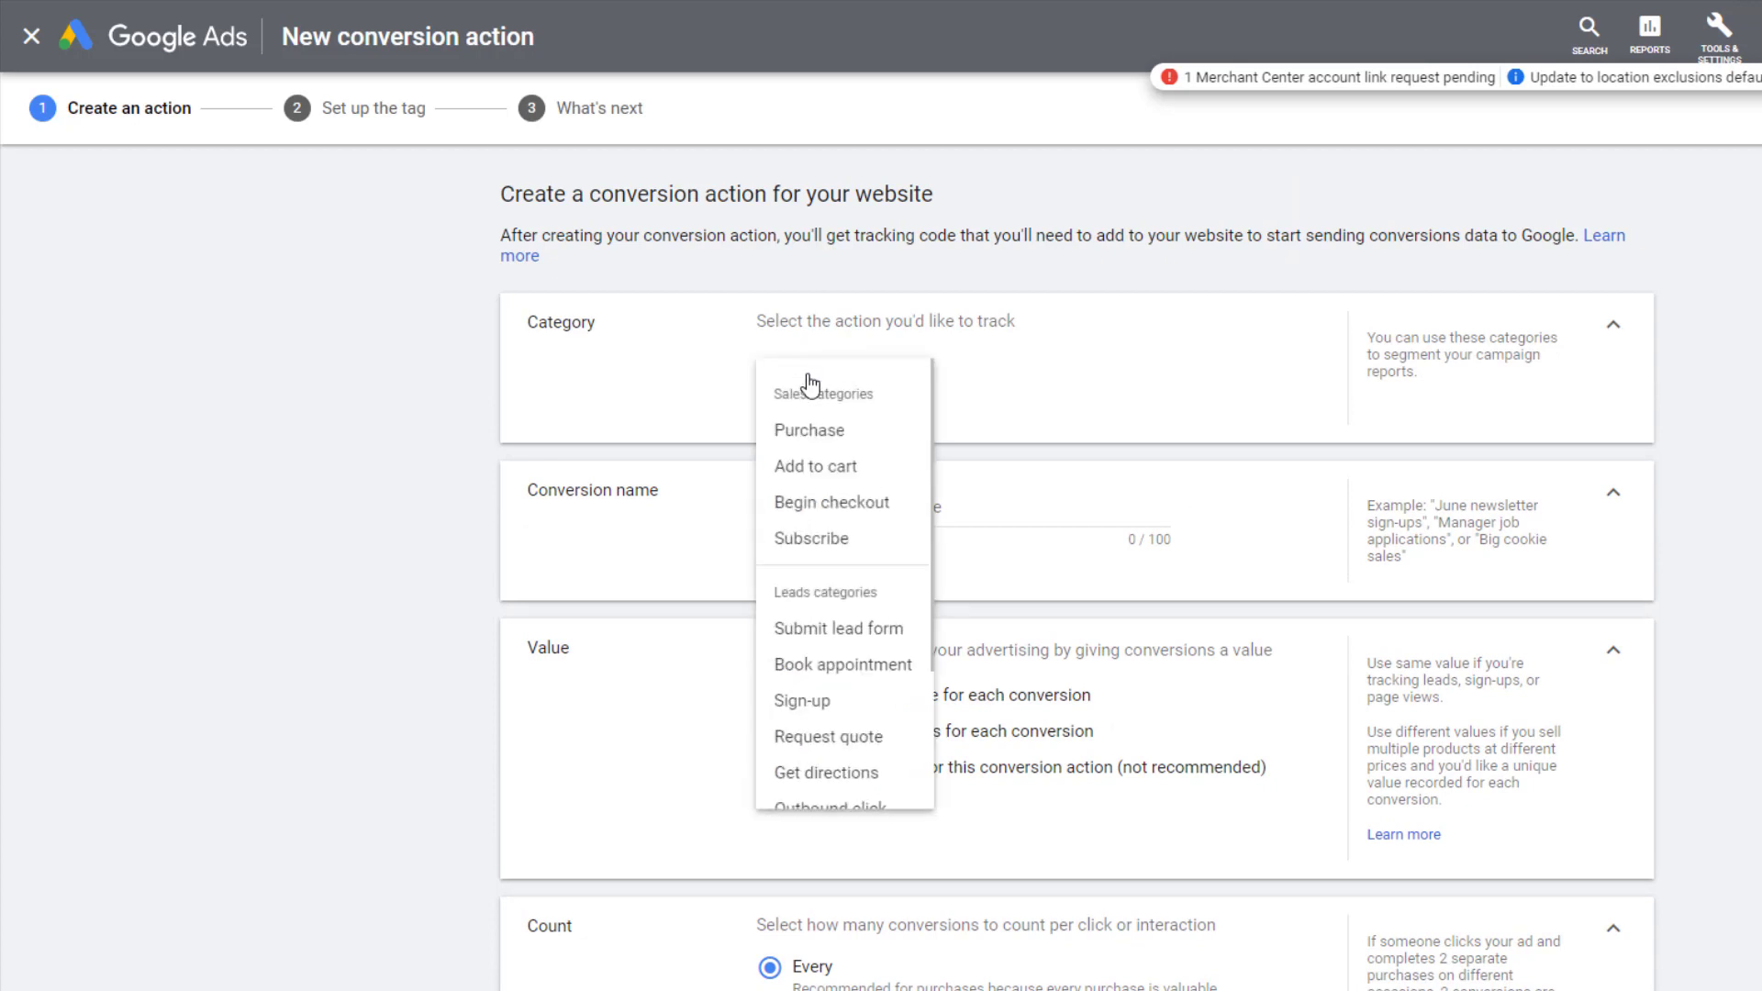
pyautogui.click(825, 432)
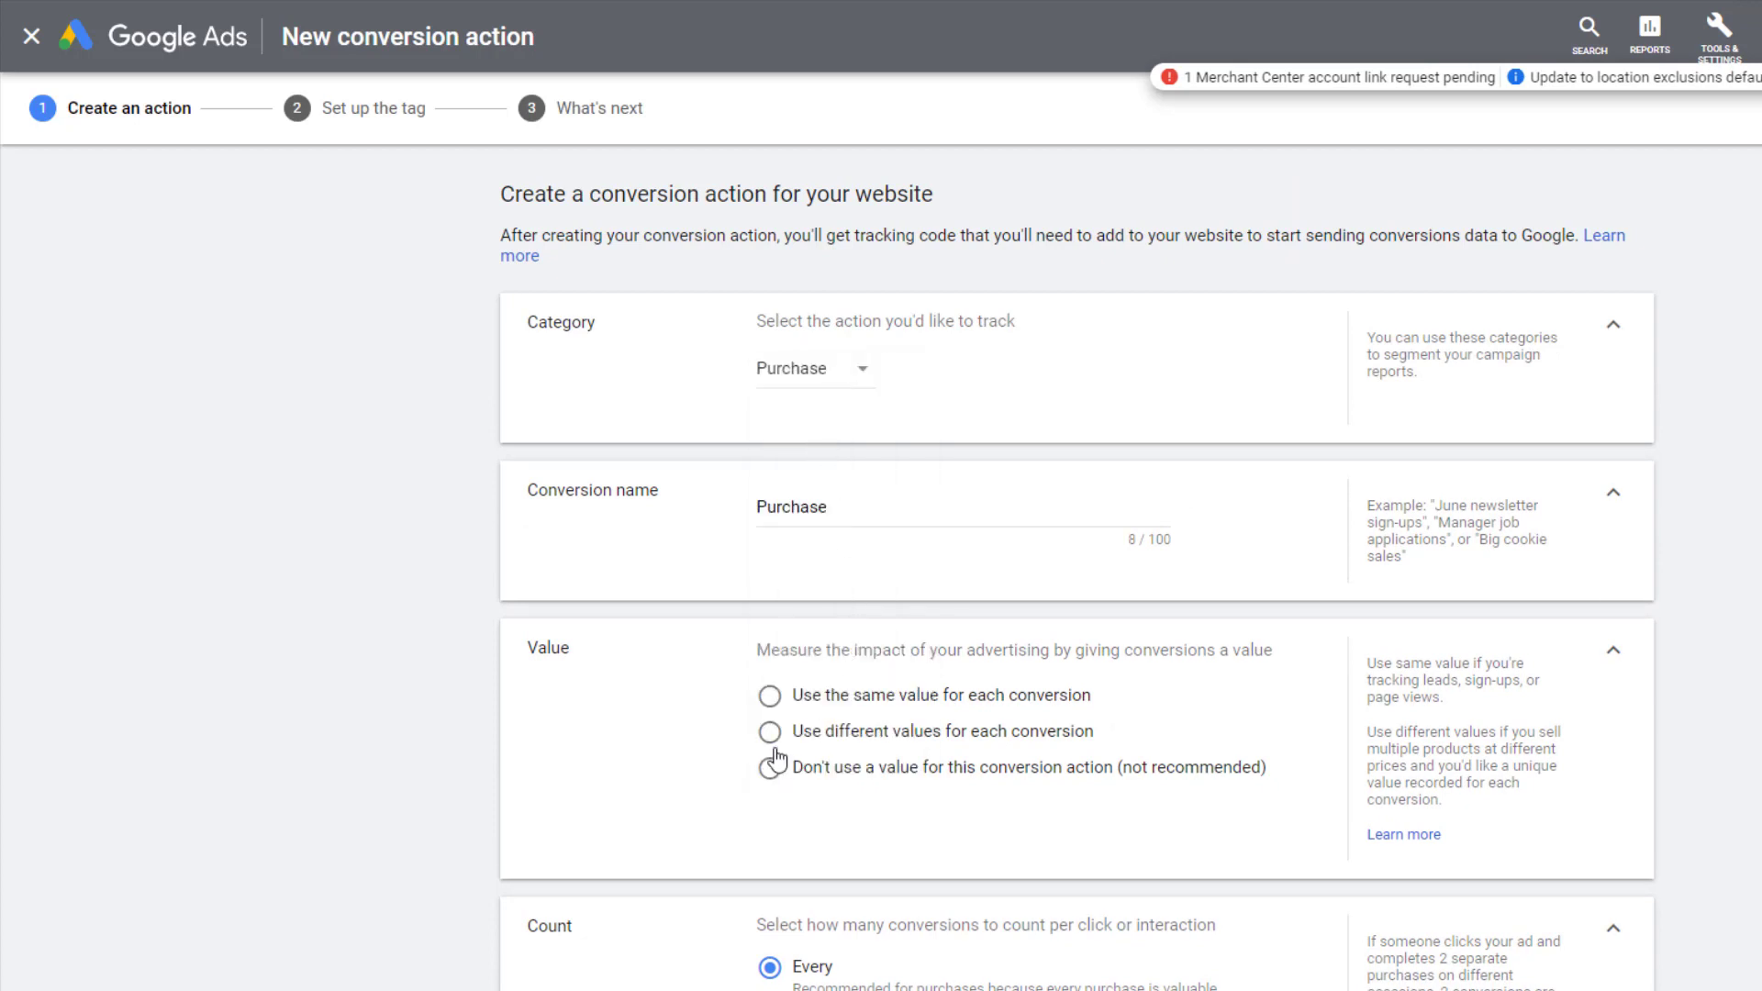
# Use the same value for each conversion and set the count to One per click or interaction.
pyautogui.click(771, 698)
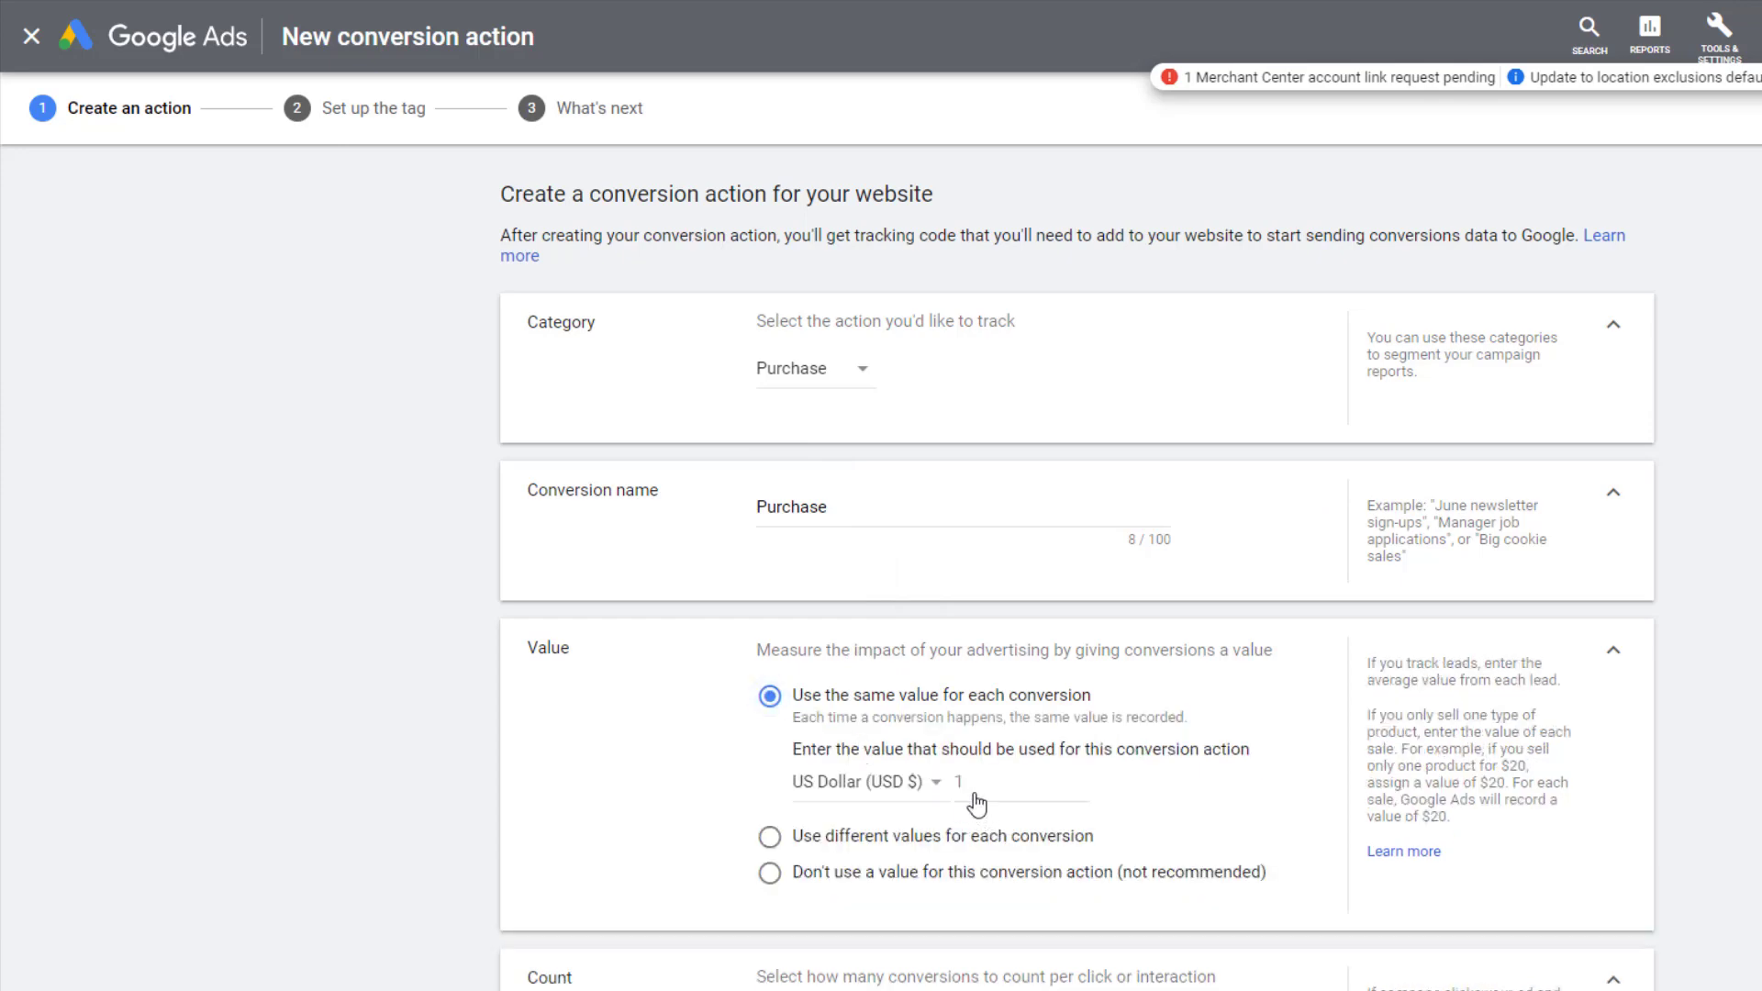
pyautogui.scroll(-2, 974, 789)
pyautogui.scroll(-2, 972, 786)
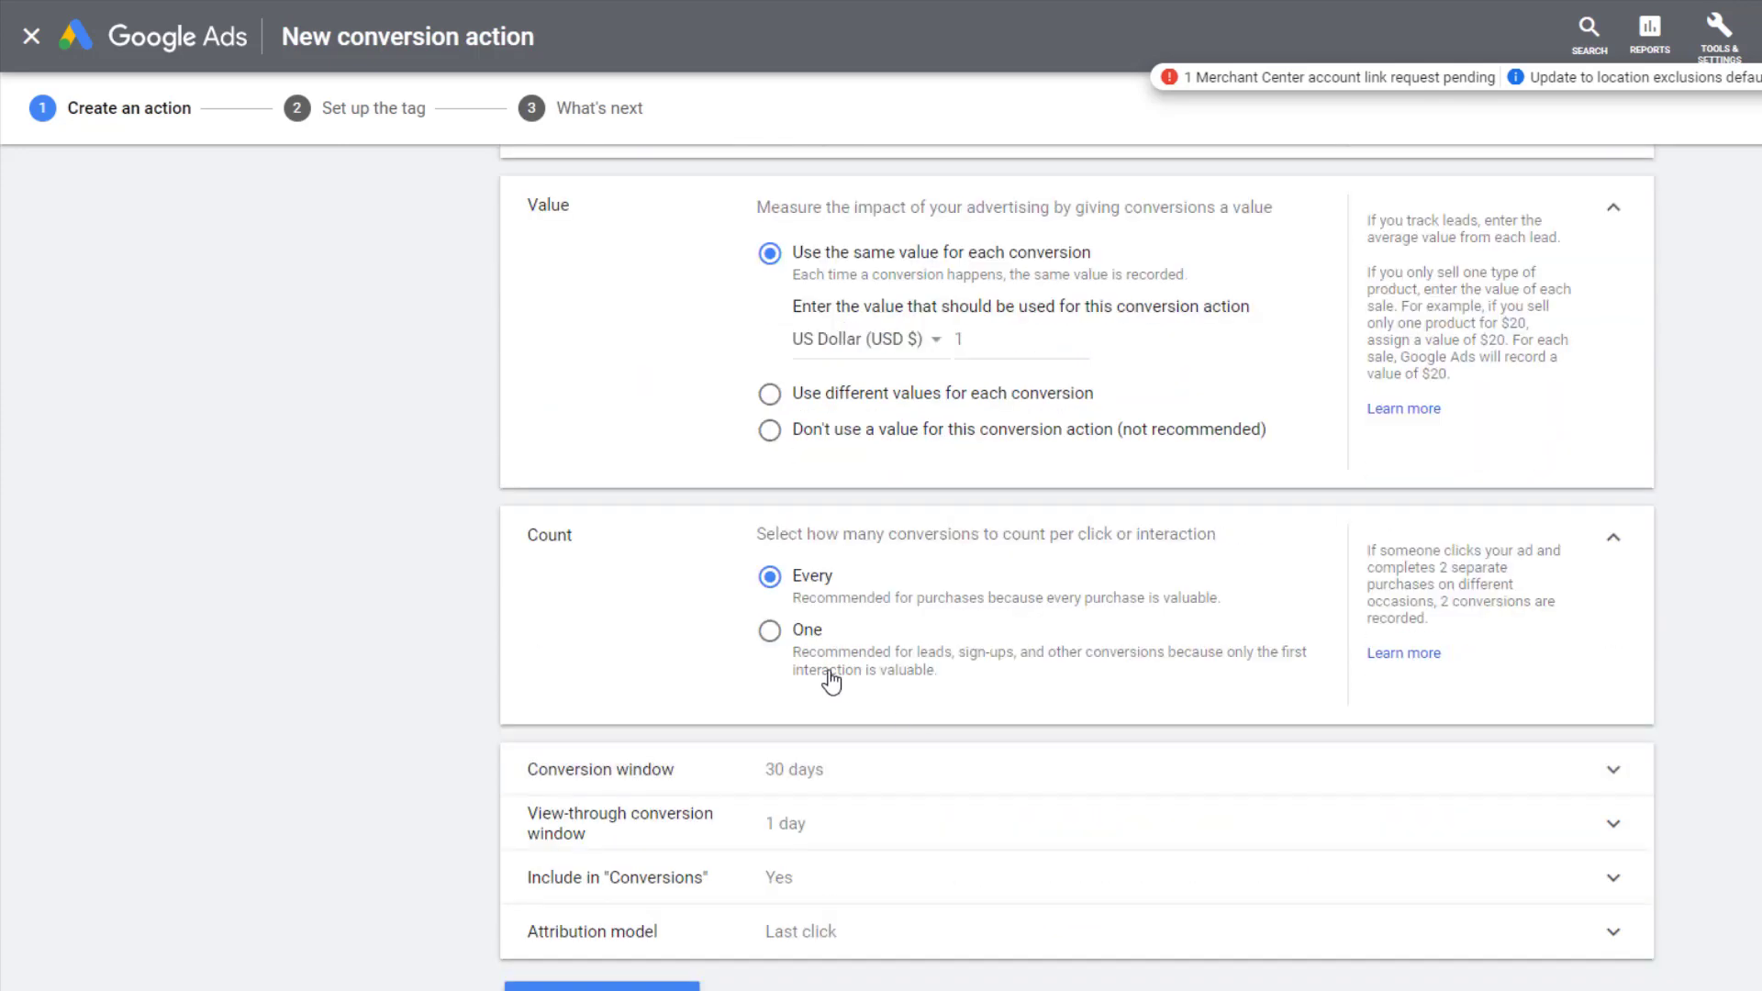
pyautogui.click(770, 633)
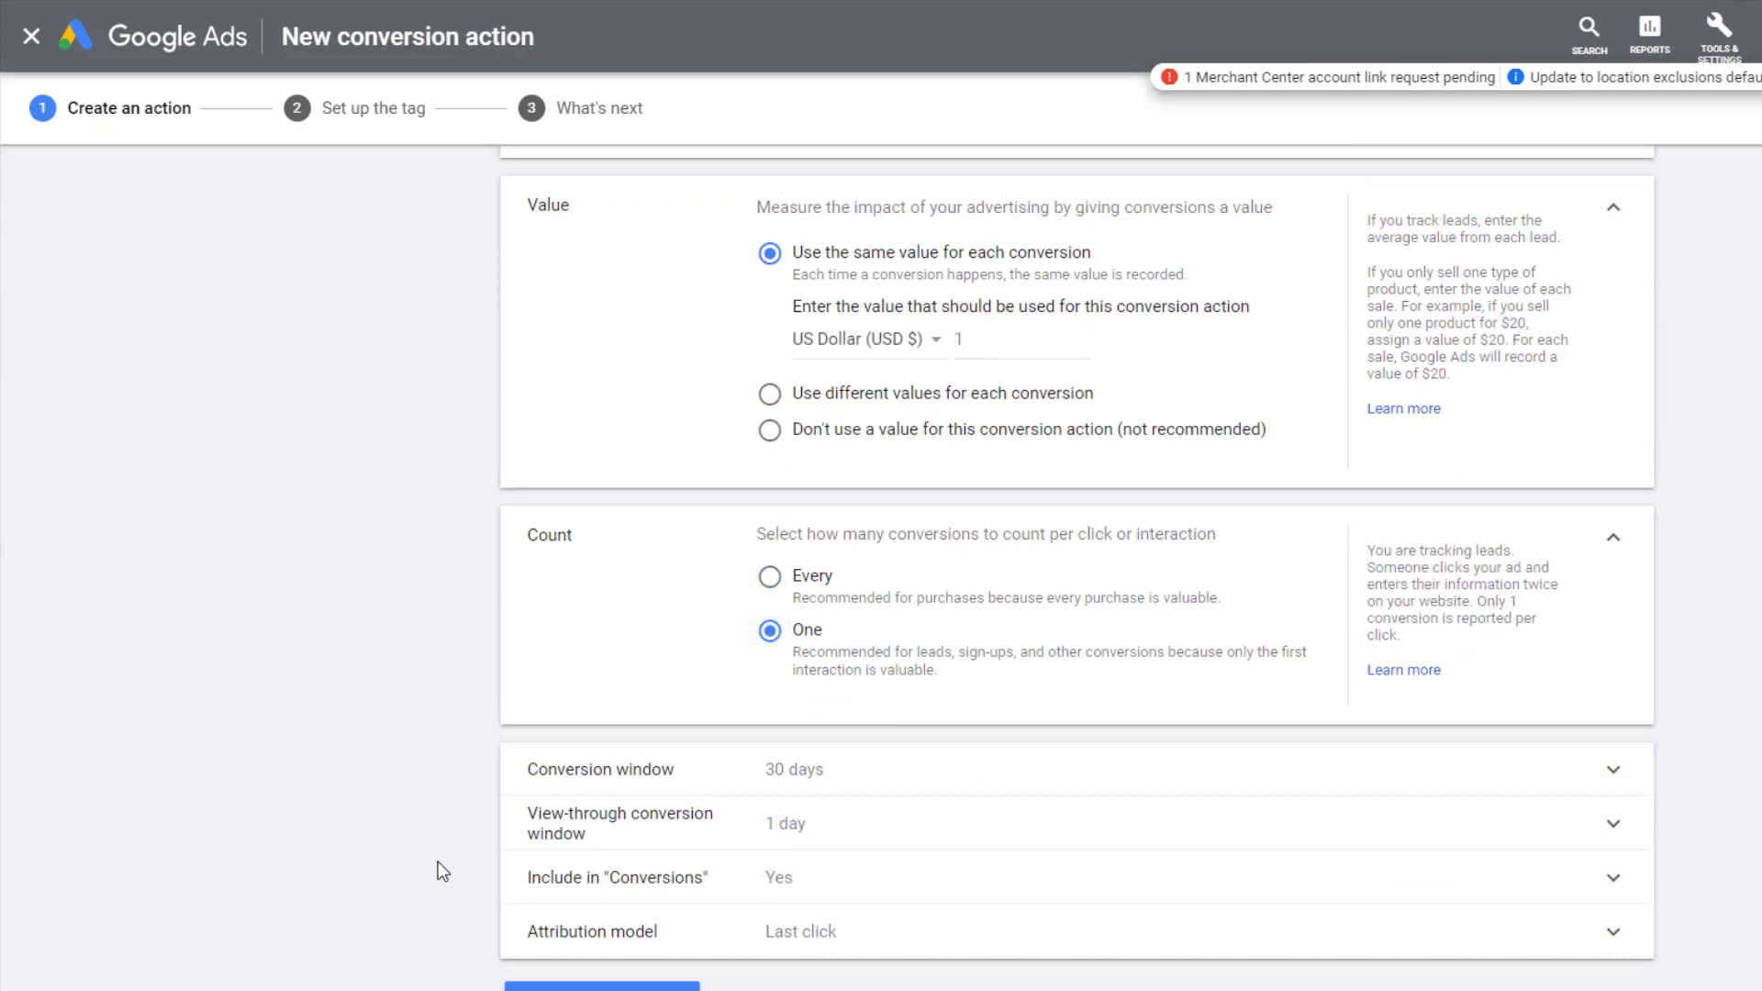
# Set the conversion window to 1 week, choose a view-through conversion window, and create the conversion action.
pyautogui.click(798, 782)
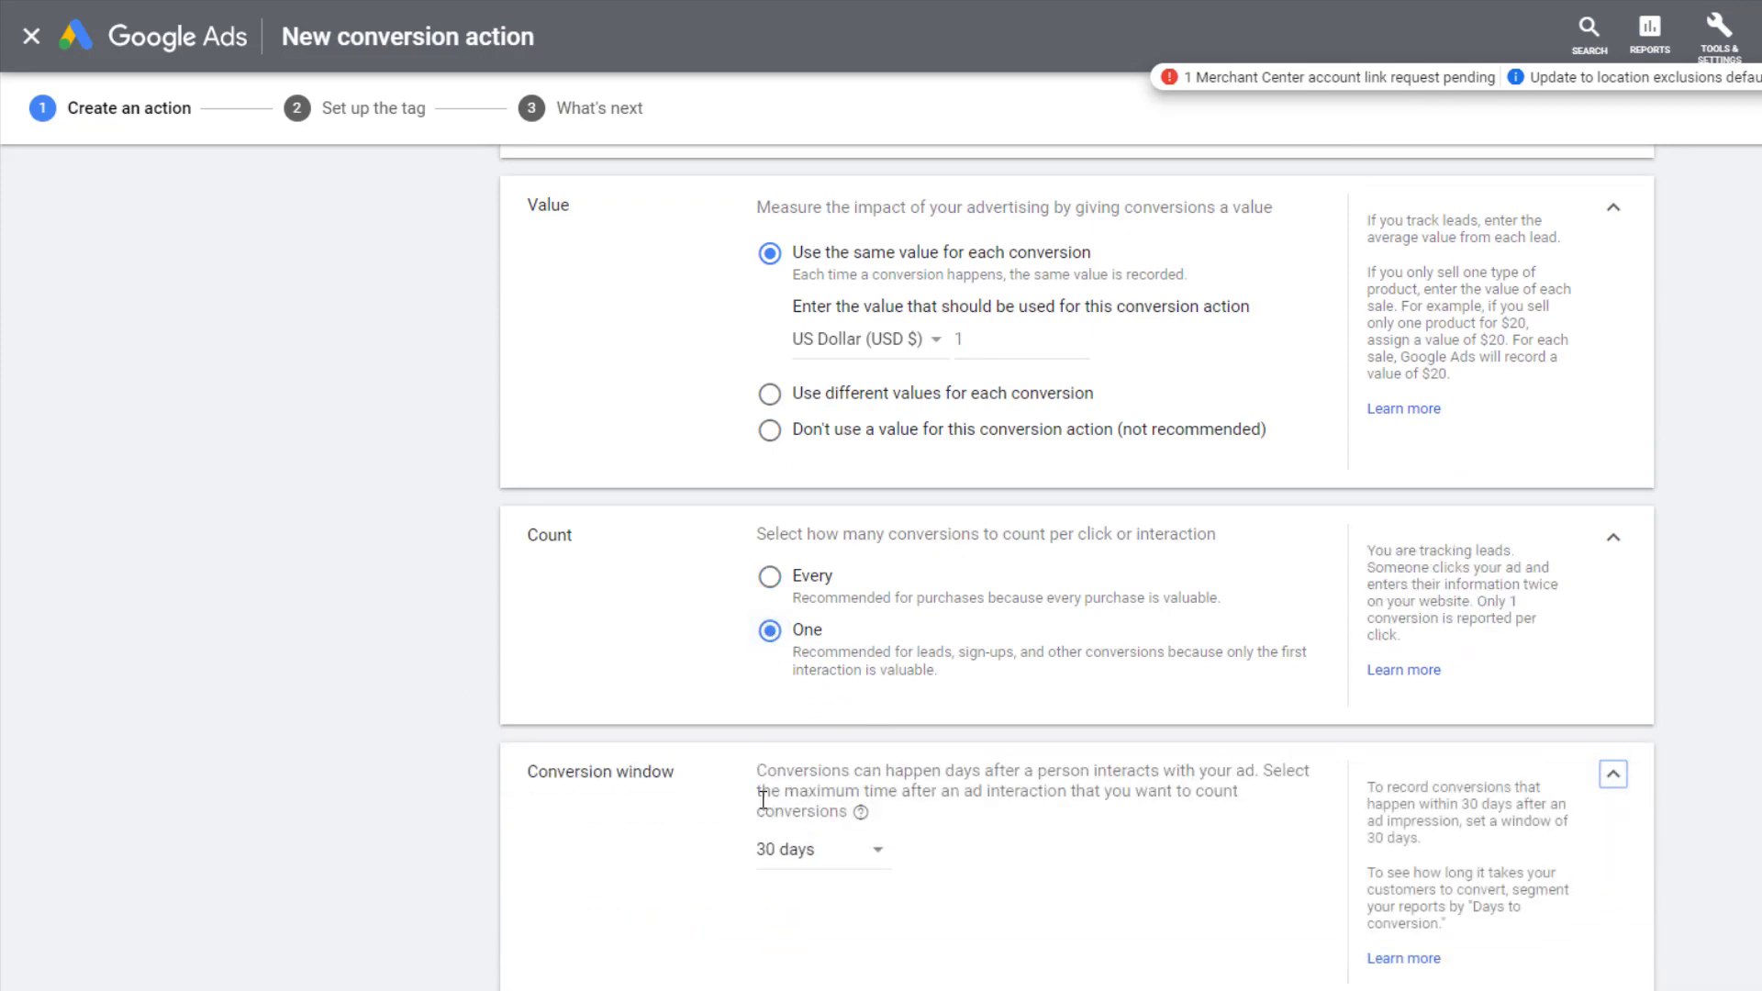
pyautogui.scroll(-2, 808, 789)
pyautogui.click(824, 633)
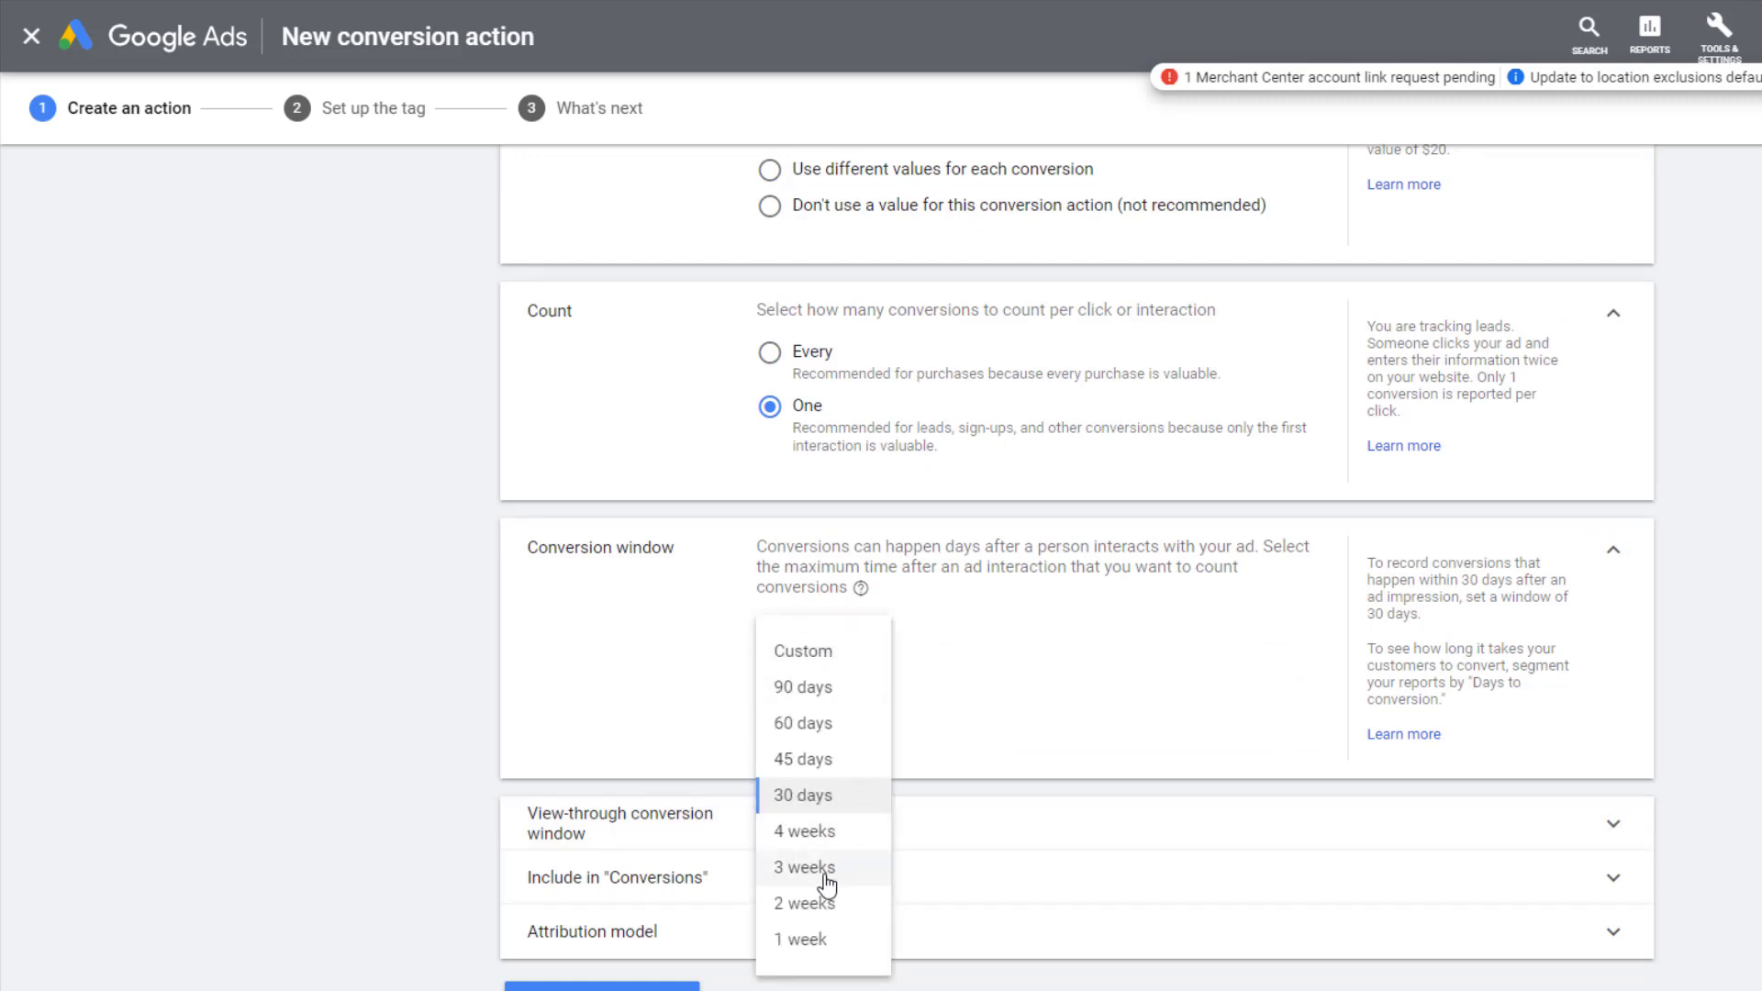
pyautogui.click(806, 939)
pyautogui.click(814, 825)
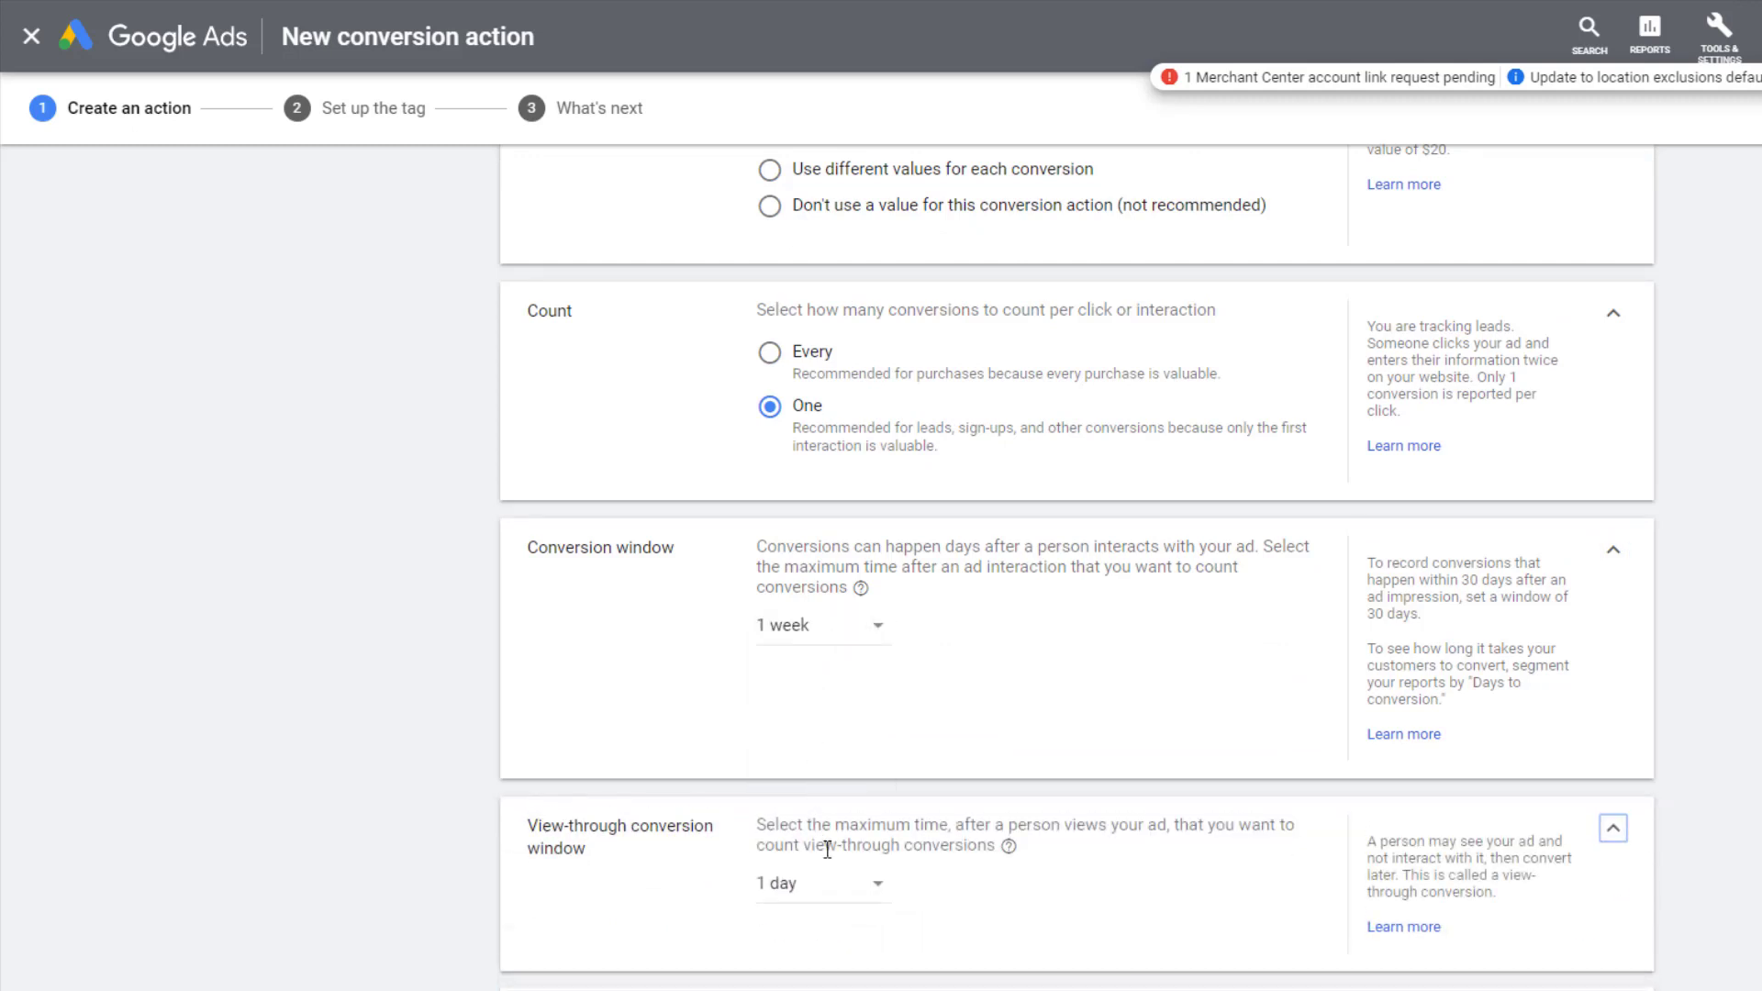
pyautogui.click(824, 889)
pyautogui.click(802, 802)
pyautogui.scroll(-2, 415, 828)
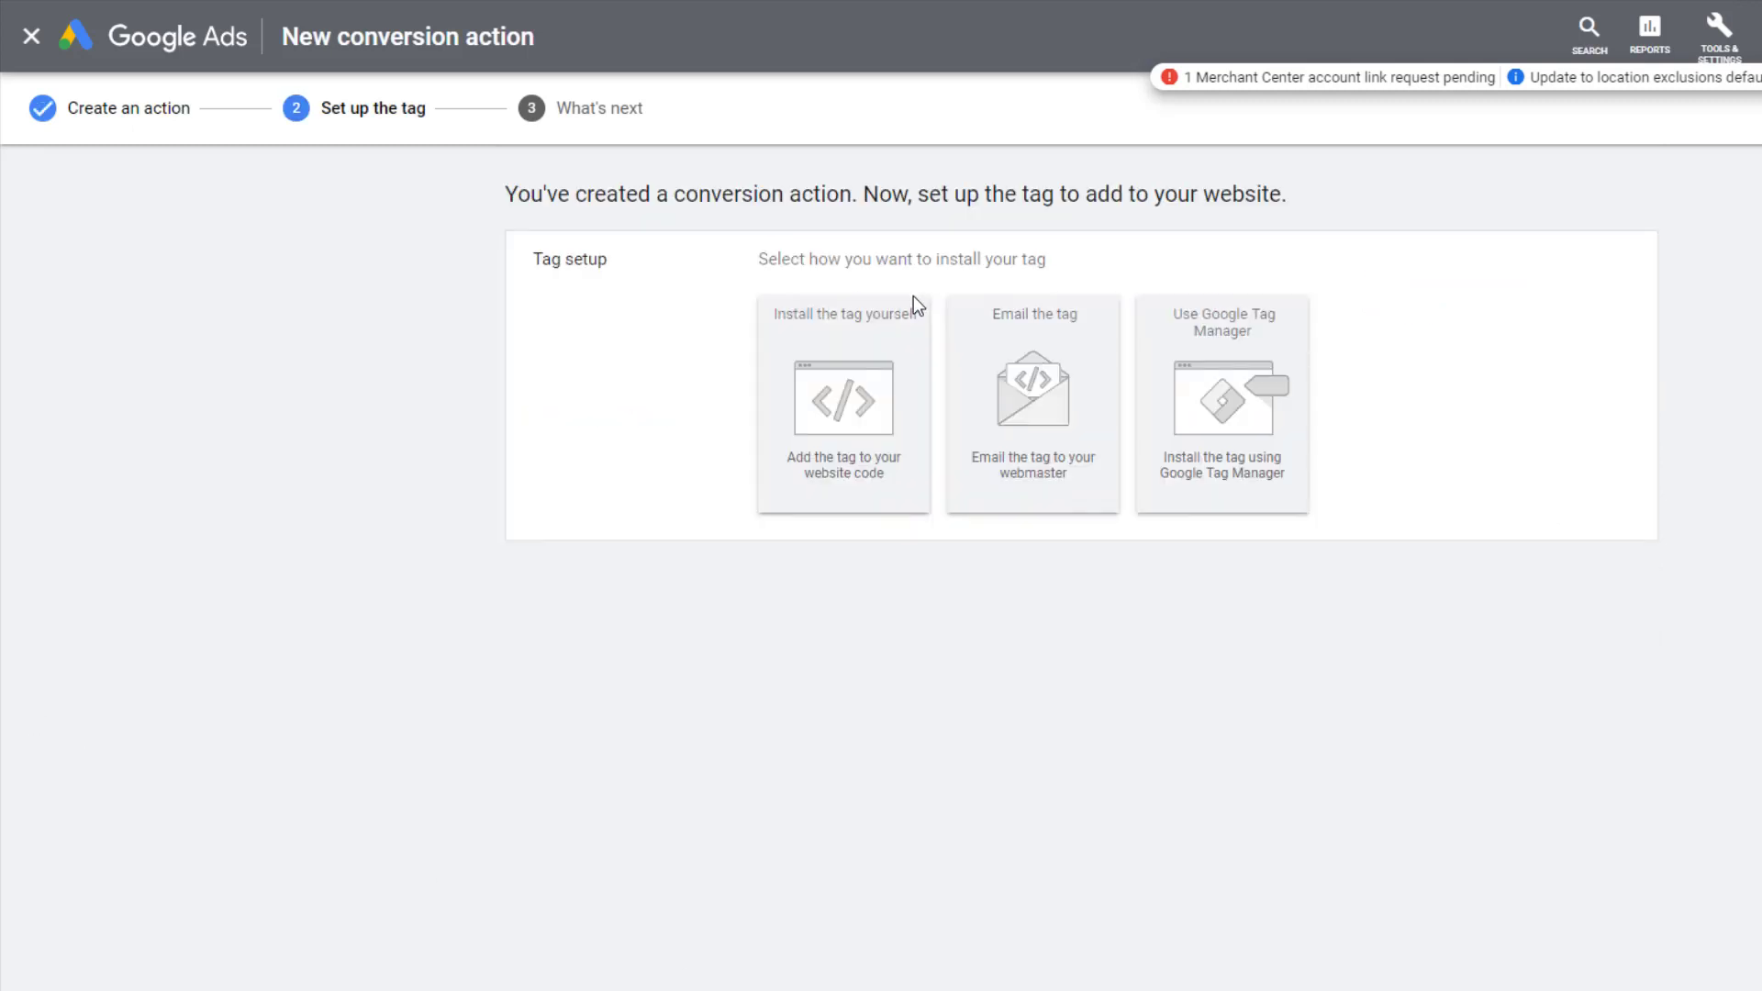
# Choose to install the tag yourself and copy the full global site tag code.
pyautogui.click(844, 417)
pyautogui.scroll(-5, 897, 512)
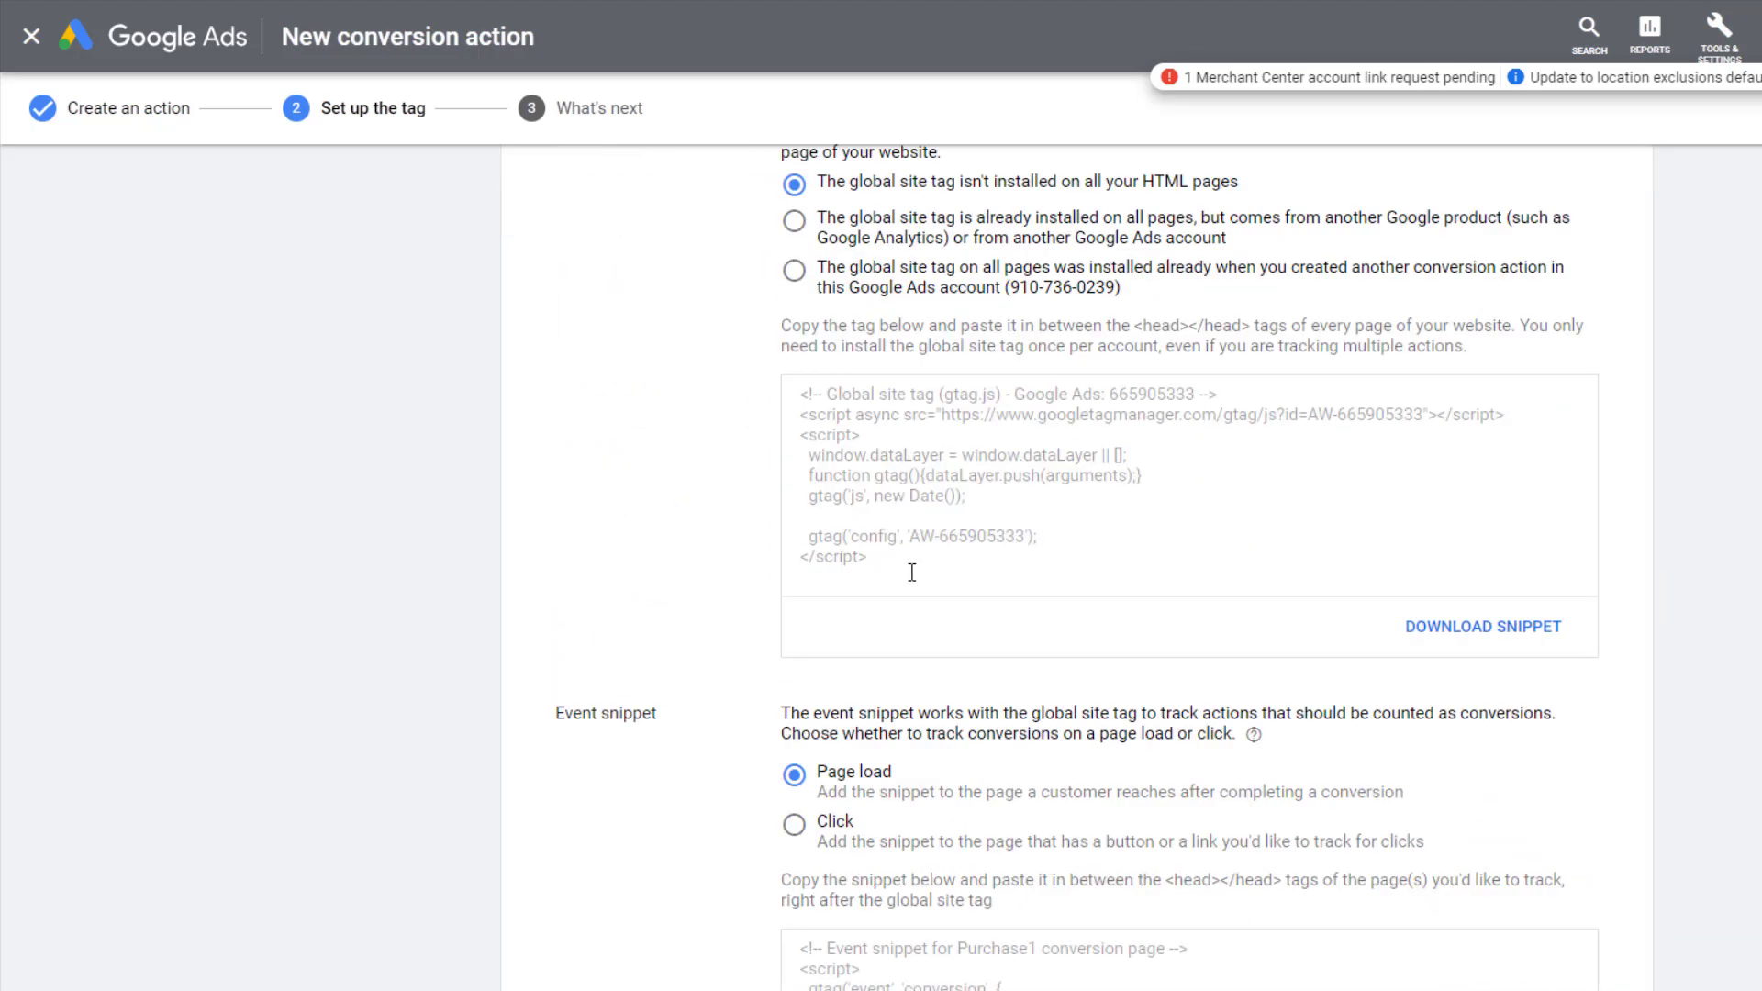
pyautogui.moveTo(908, 575); pyautogui.dragTo(791, 382)
pyautogui.hotkey('ctrl', 'c')
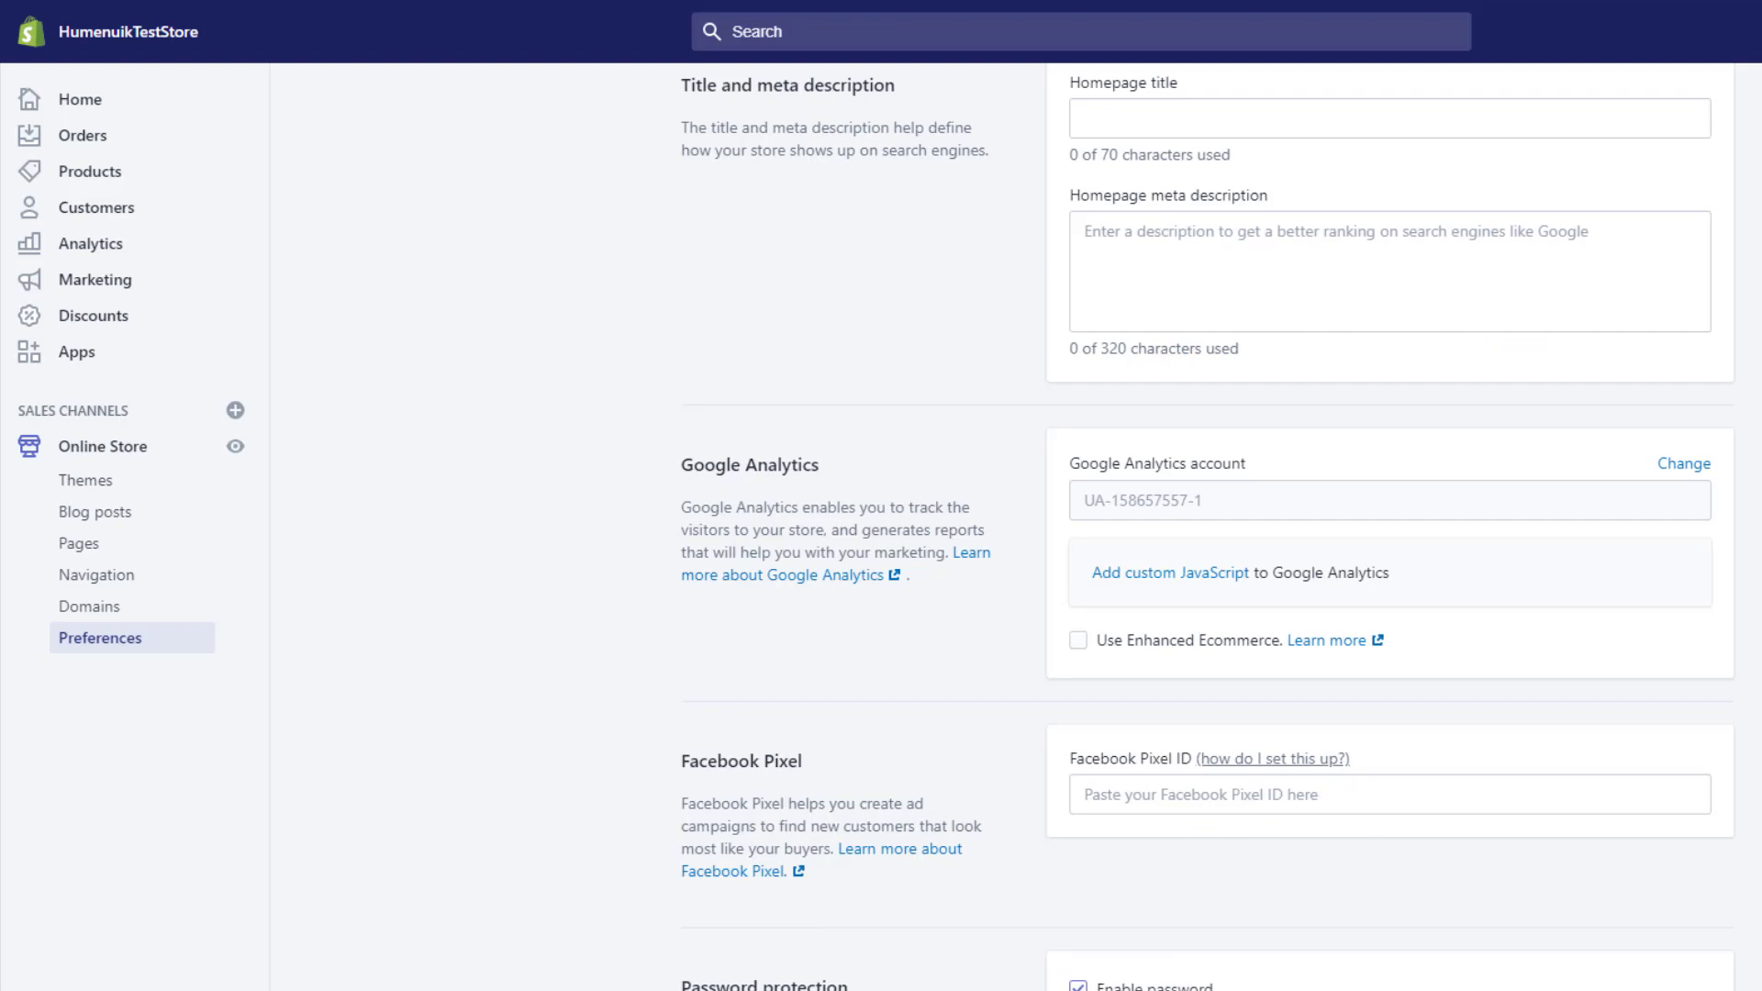
# Switch to Shopify and paste the global site tag into the additional scripts of the checkout settings.
pyautogui.click(83, 973)
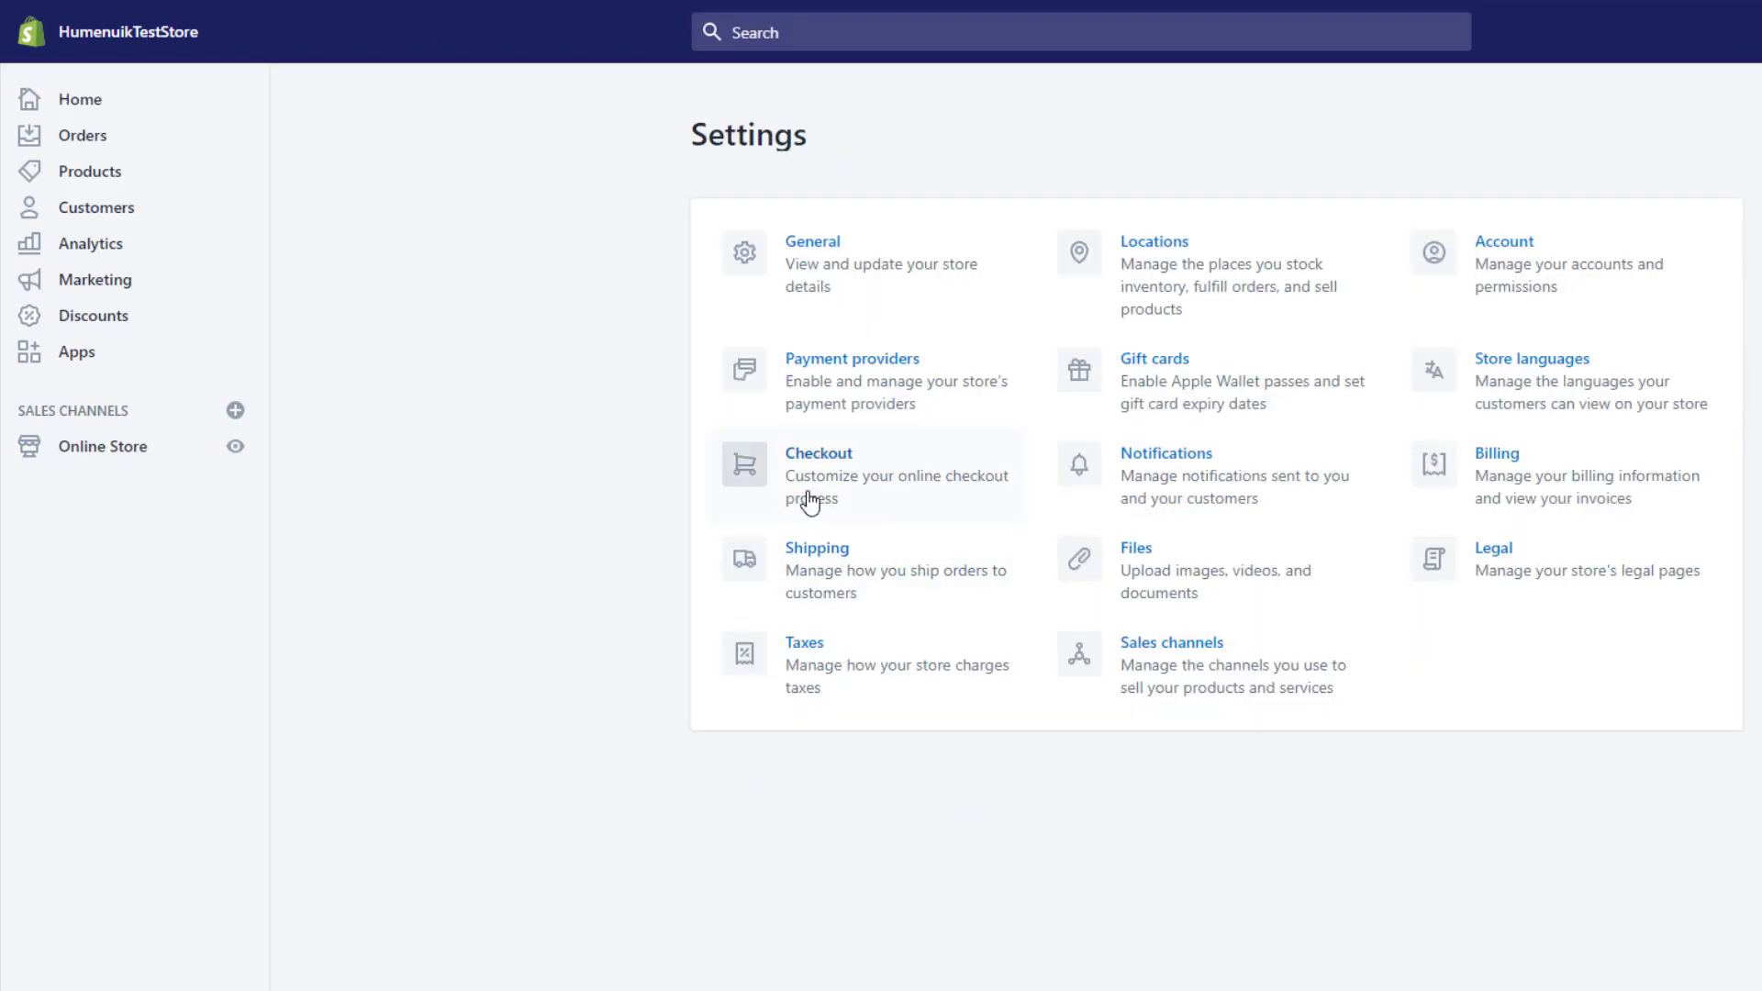
pyautogui.click(809, 501)
pyautogui.scroll(-5, 897, 484)
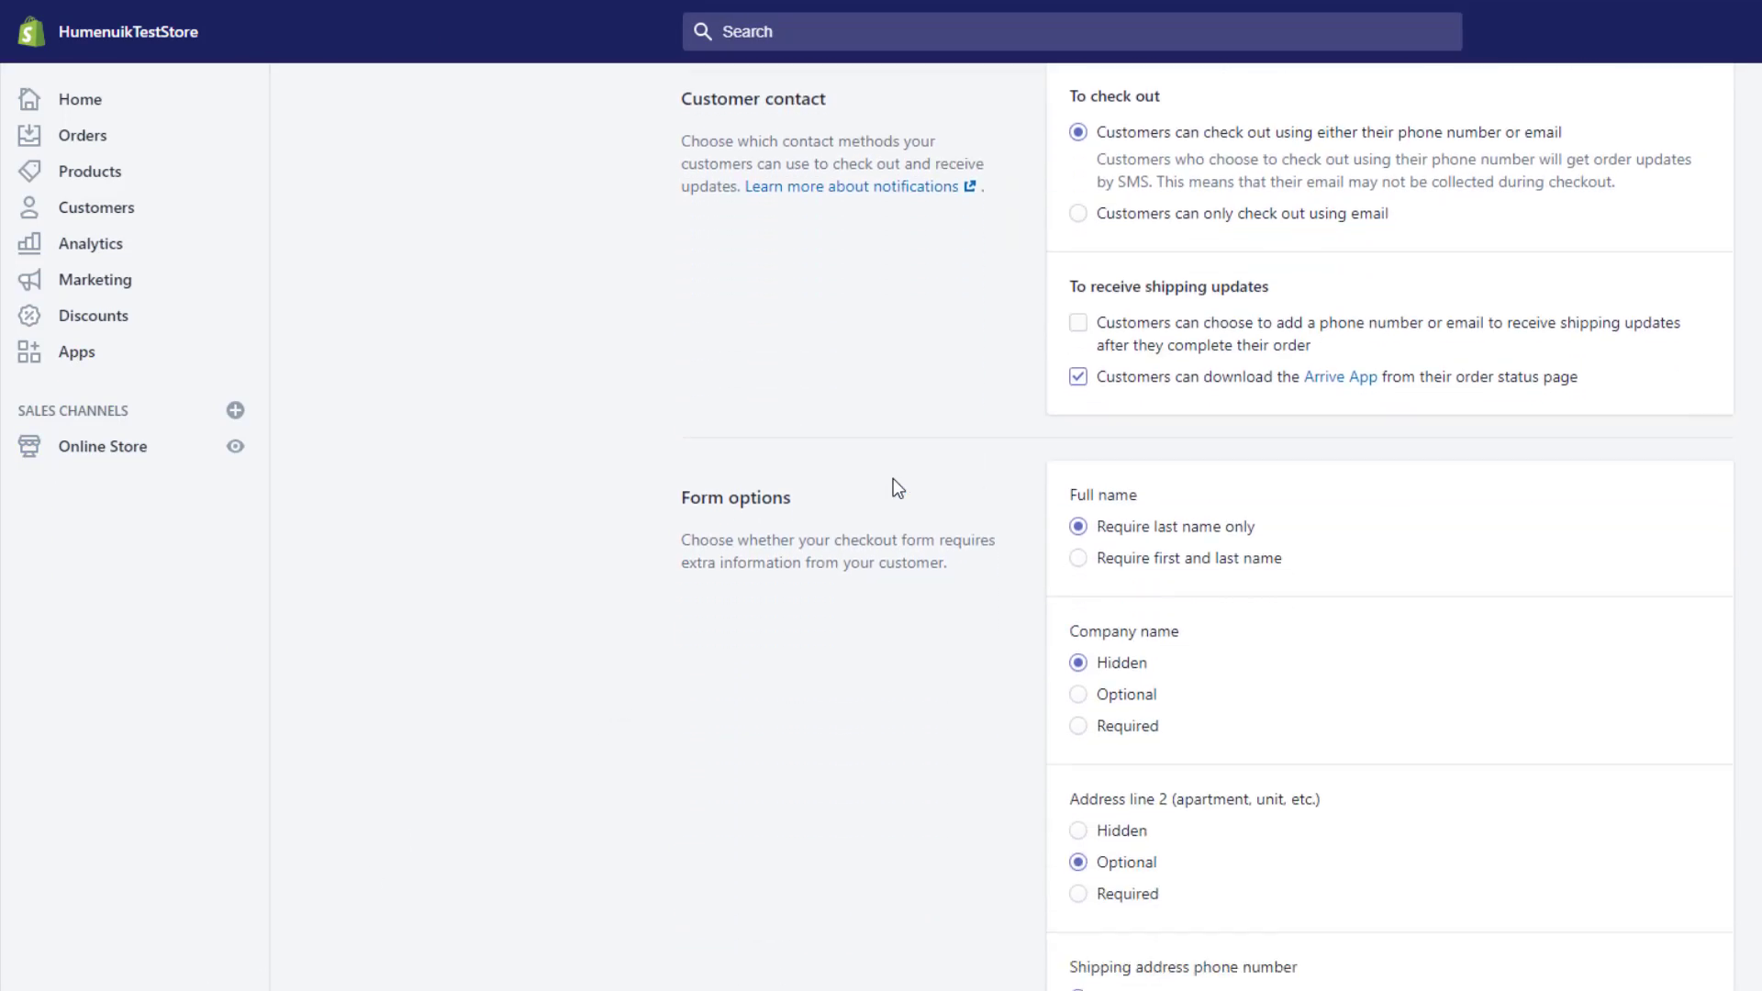
pyautogui.scroll(-10, 894, 478)
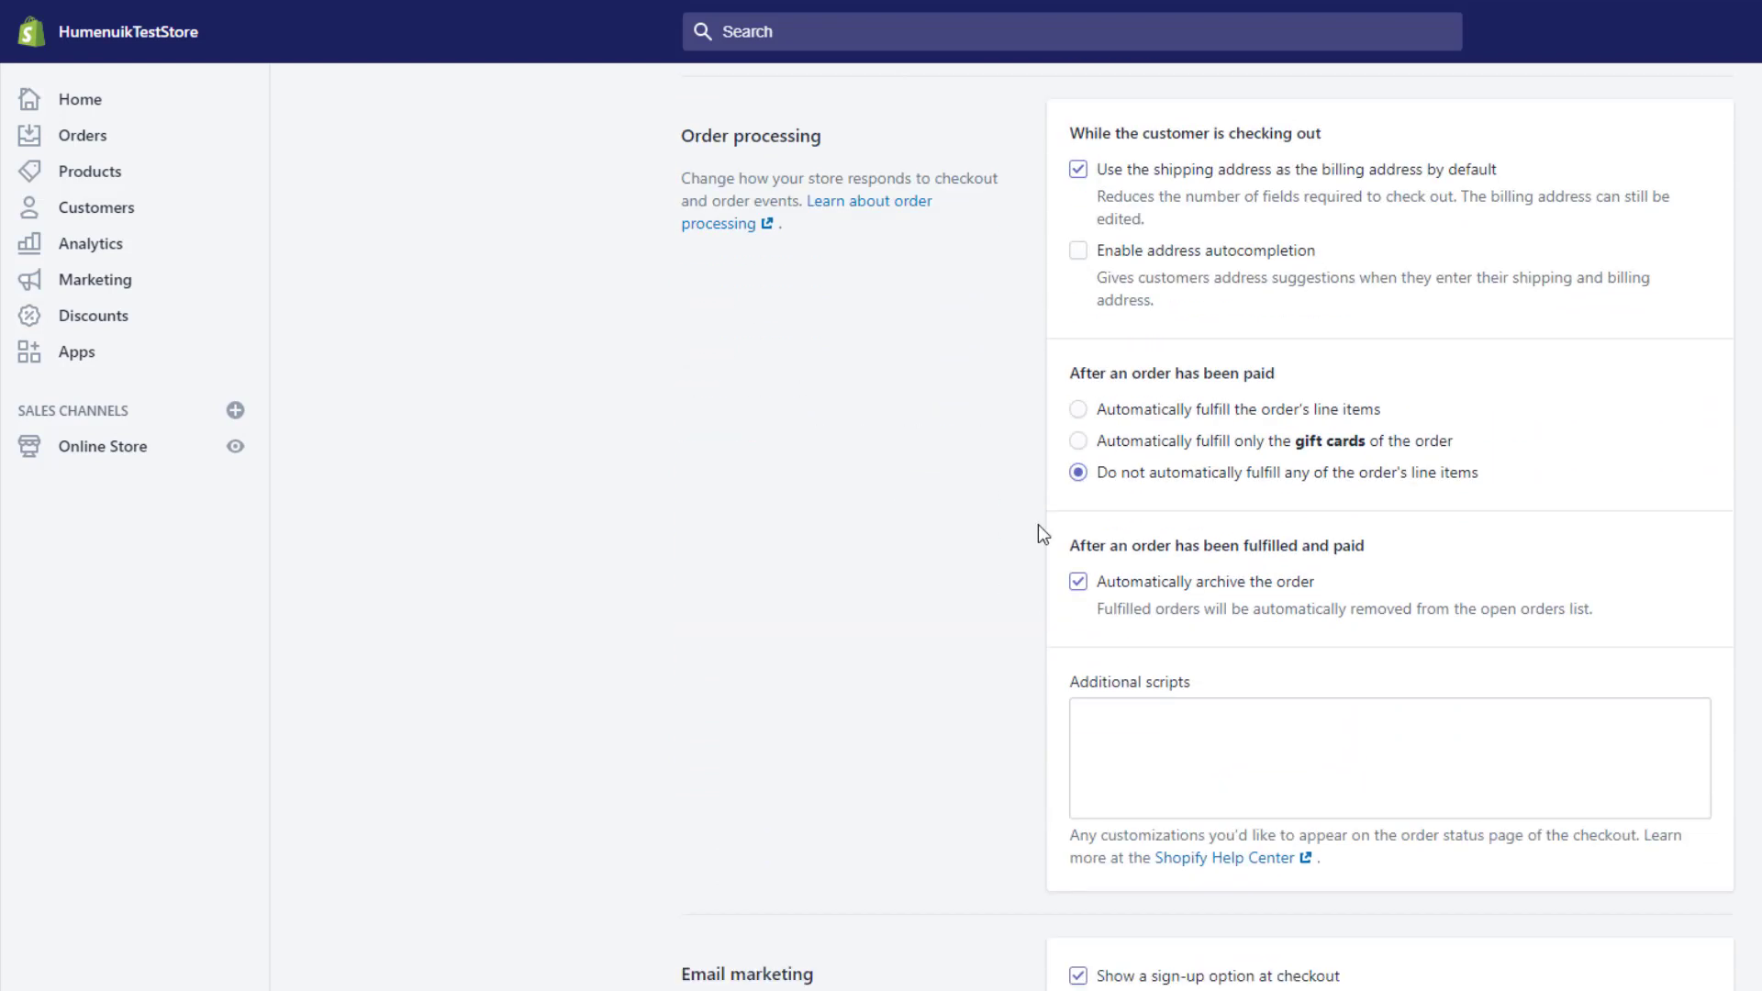
pyautogui.click(1305, 754)
pyautogui.hotkey('ctrl', 'v')
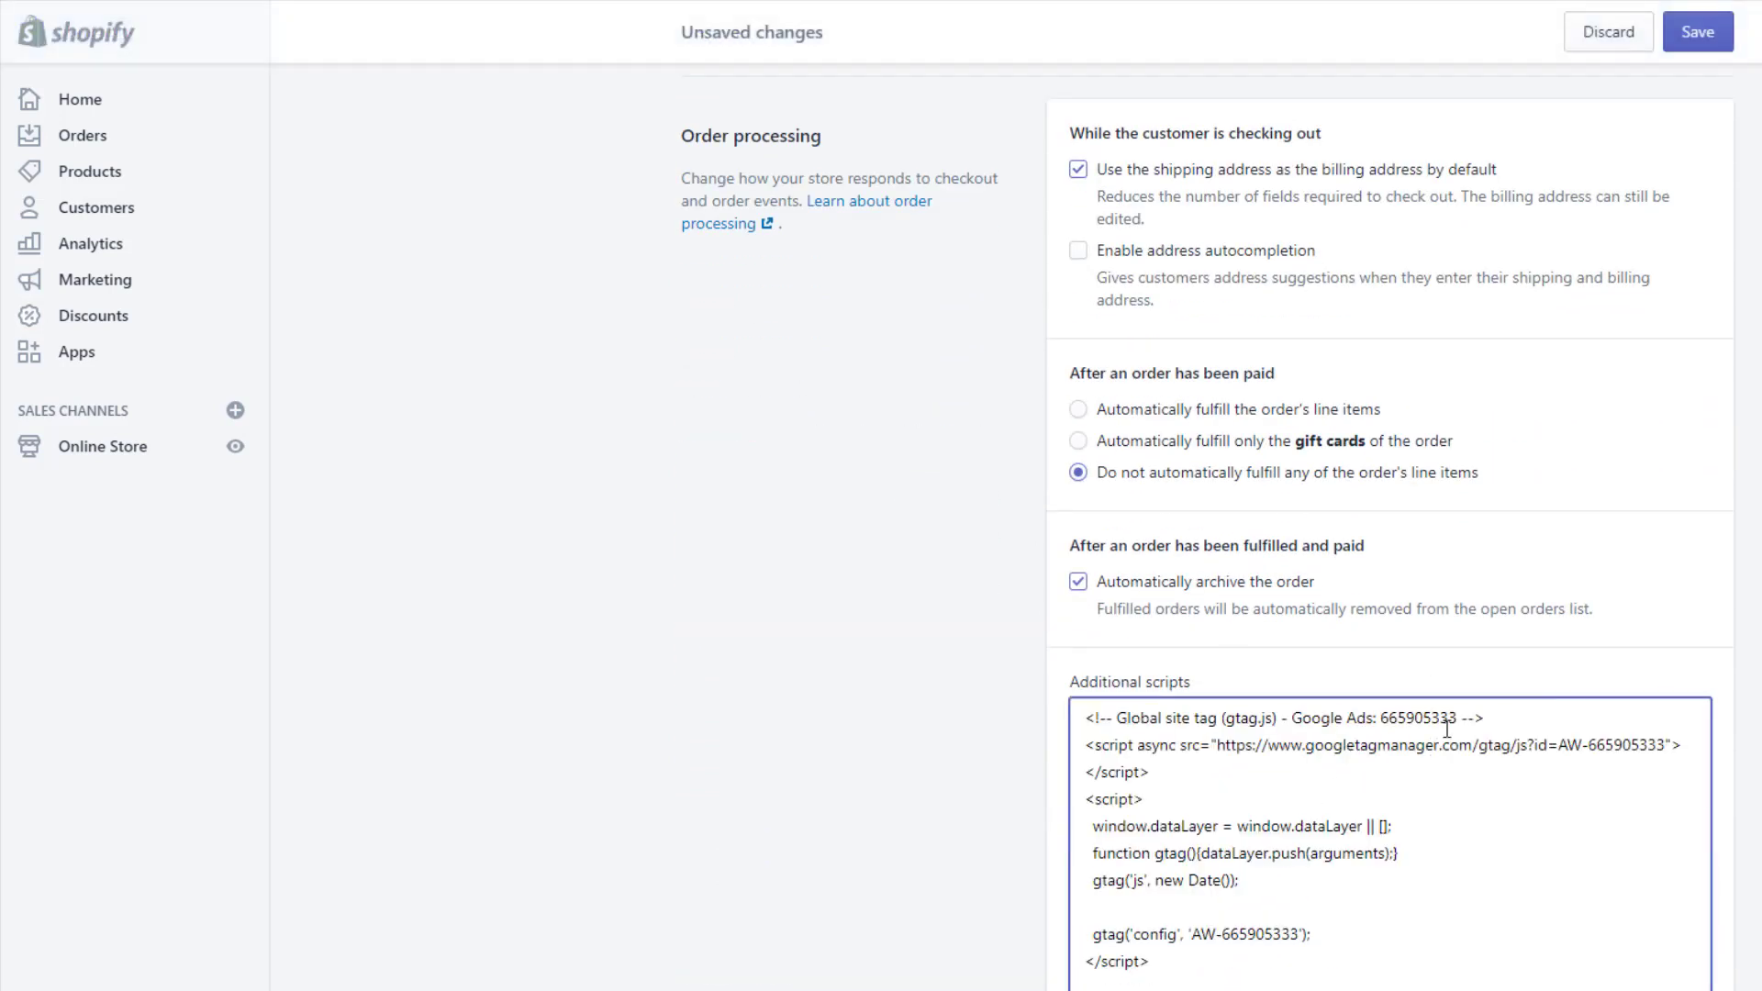
# Copy the page-load event snippet from Google Ads and paste it below the global site tag in Shopify's additional scripts.
pyautogui.hotkey('ctrl', 'Tab')
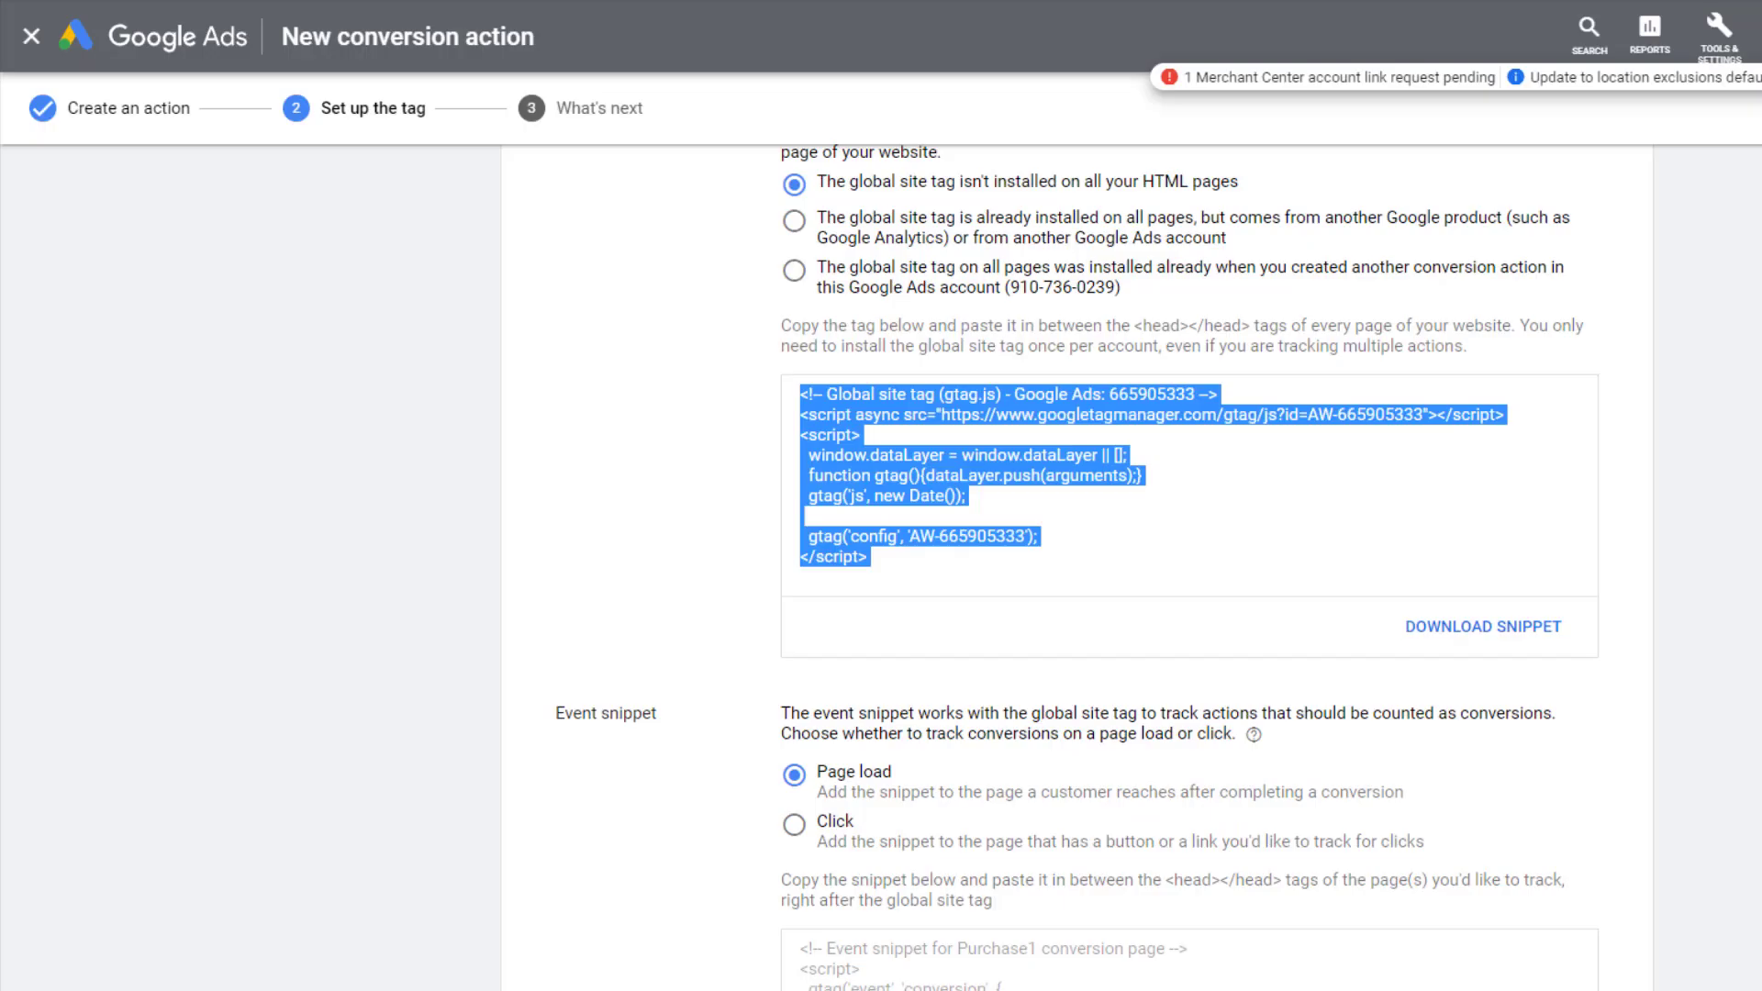
pyautogui.scroll(-3, 1015, 697)
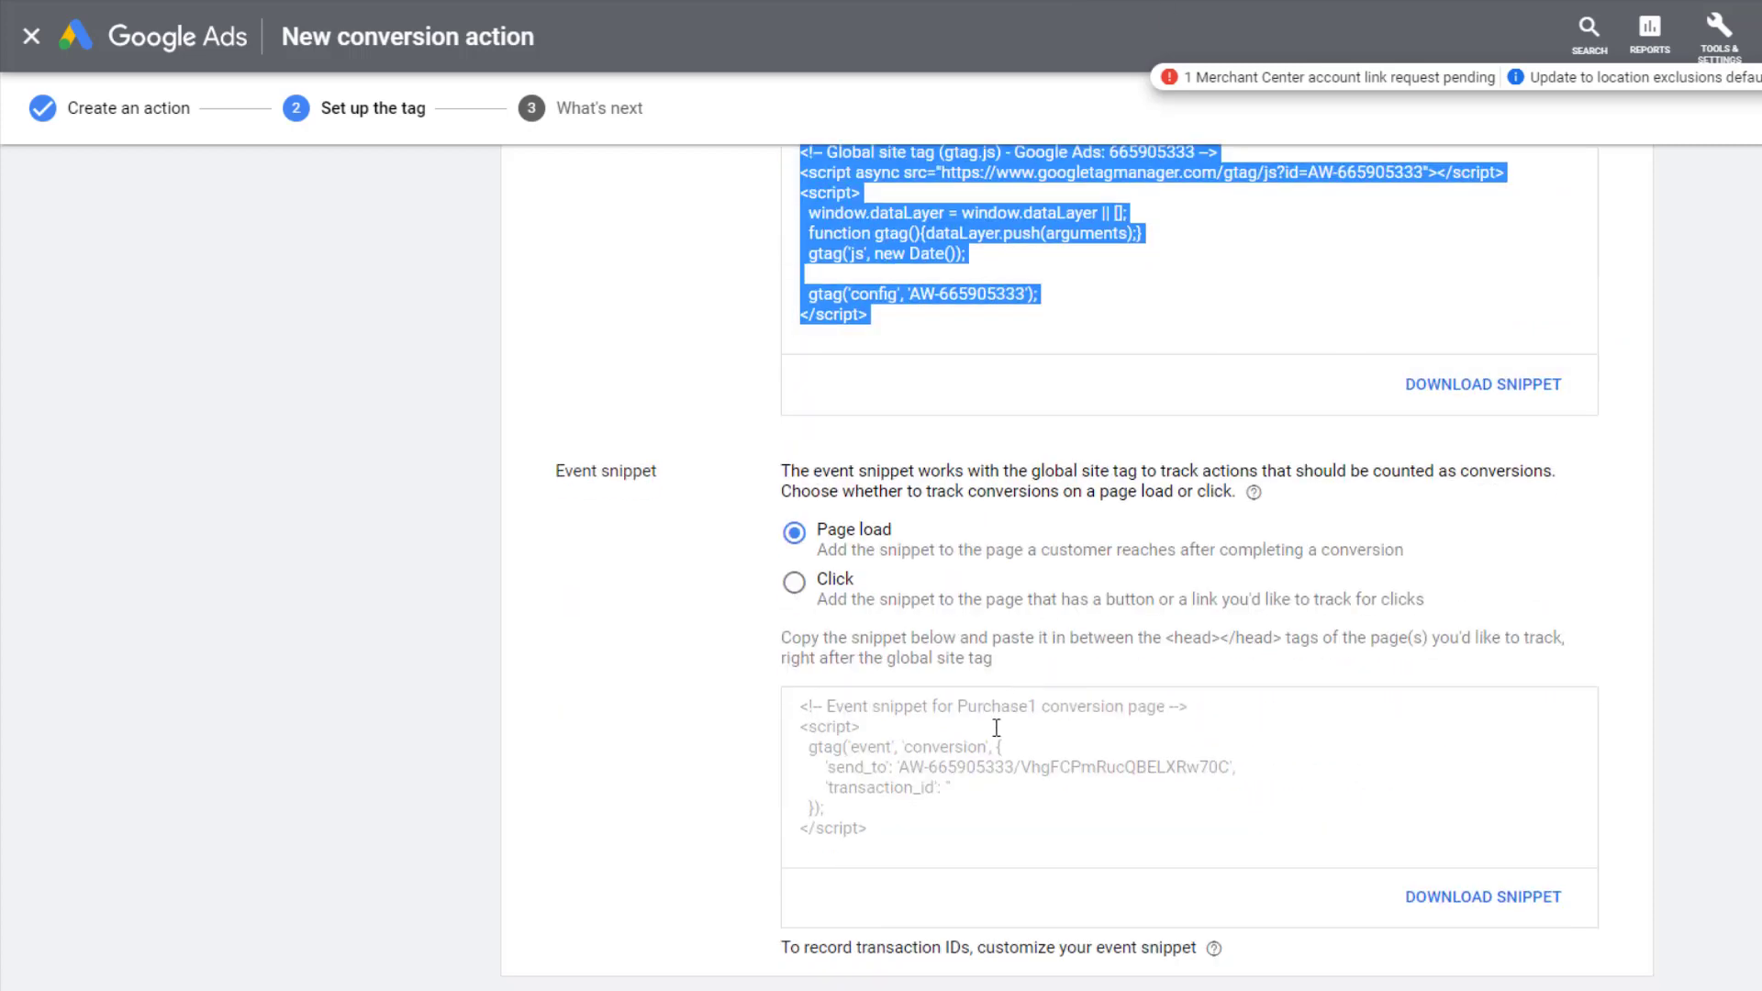
pyautogui.click(955, 807)
pyautogui.hotkey('ctrl', 'c')
pyautogui.hotkey('ctrl', 'shift', 'Tab')
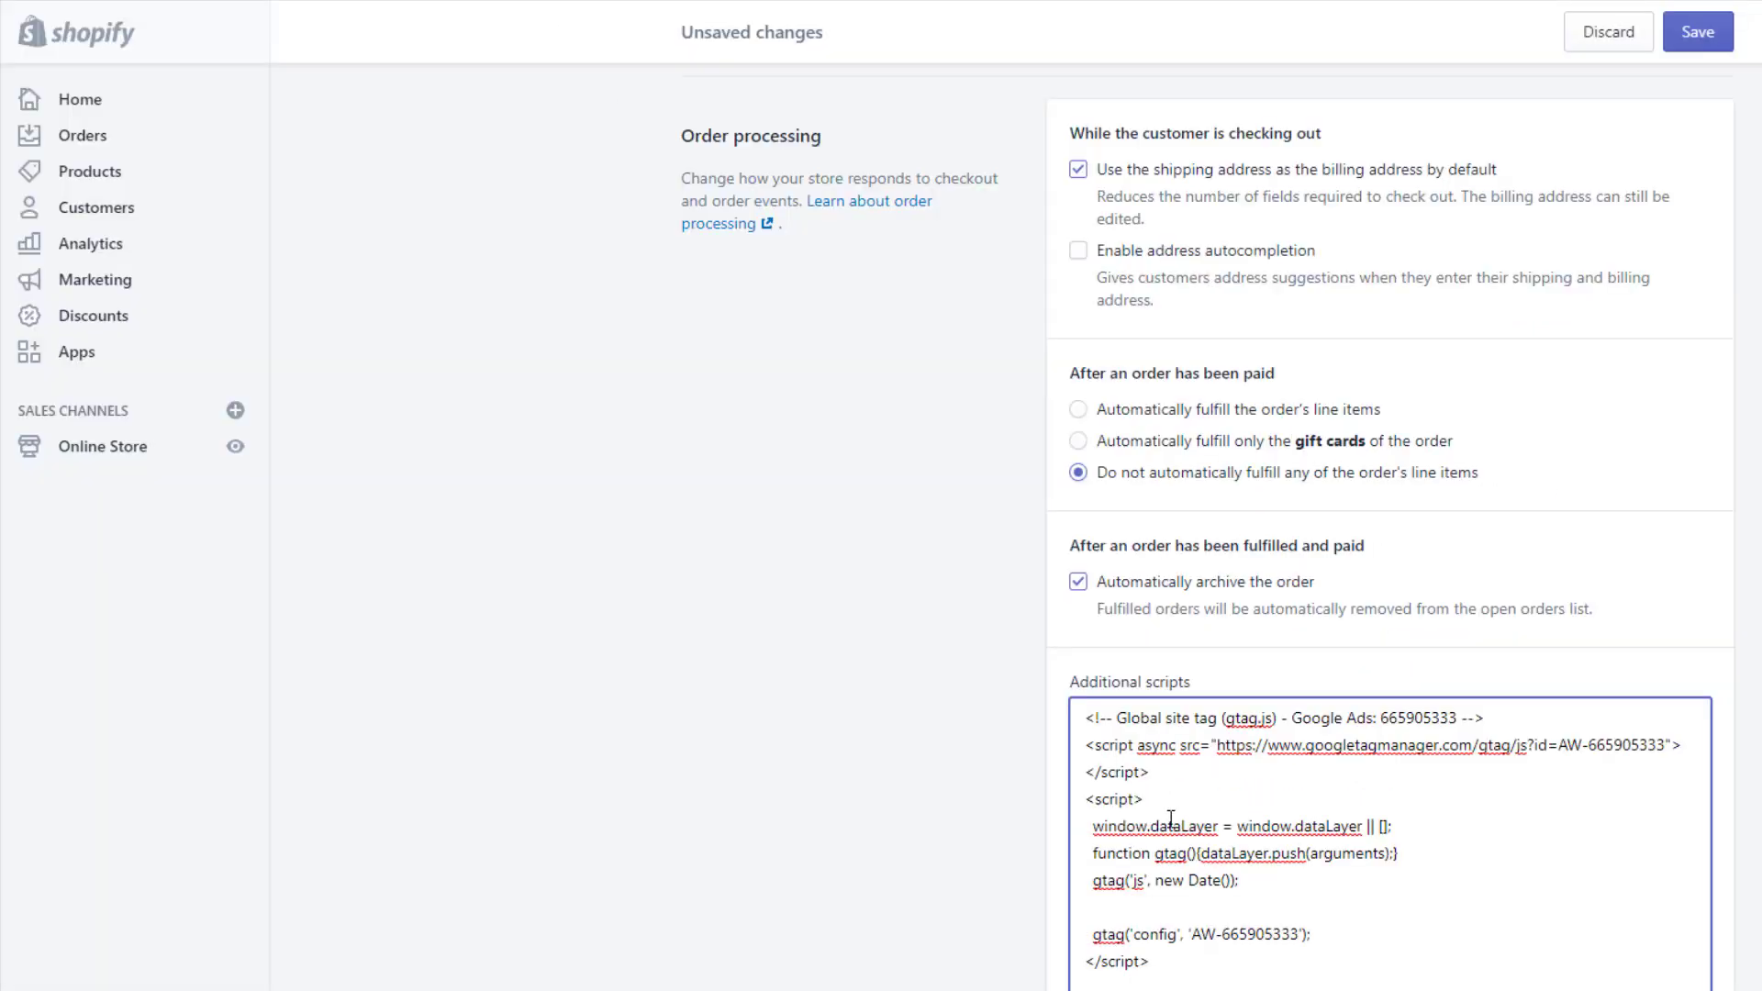
pyautogui.hotkey('ctrl', 'v')
pyautogui.scroll(-8, 1264, 905)
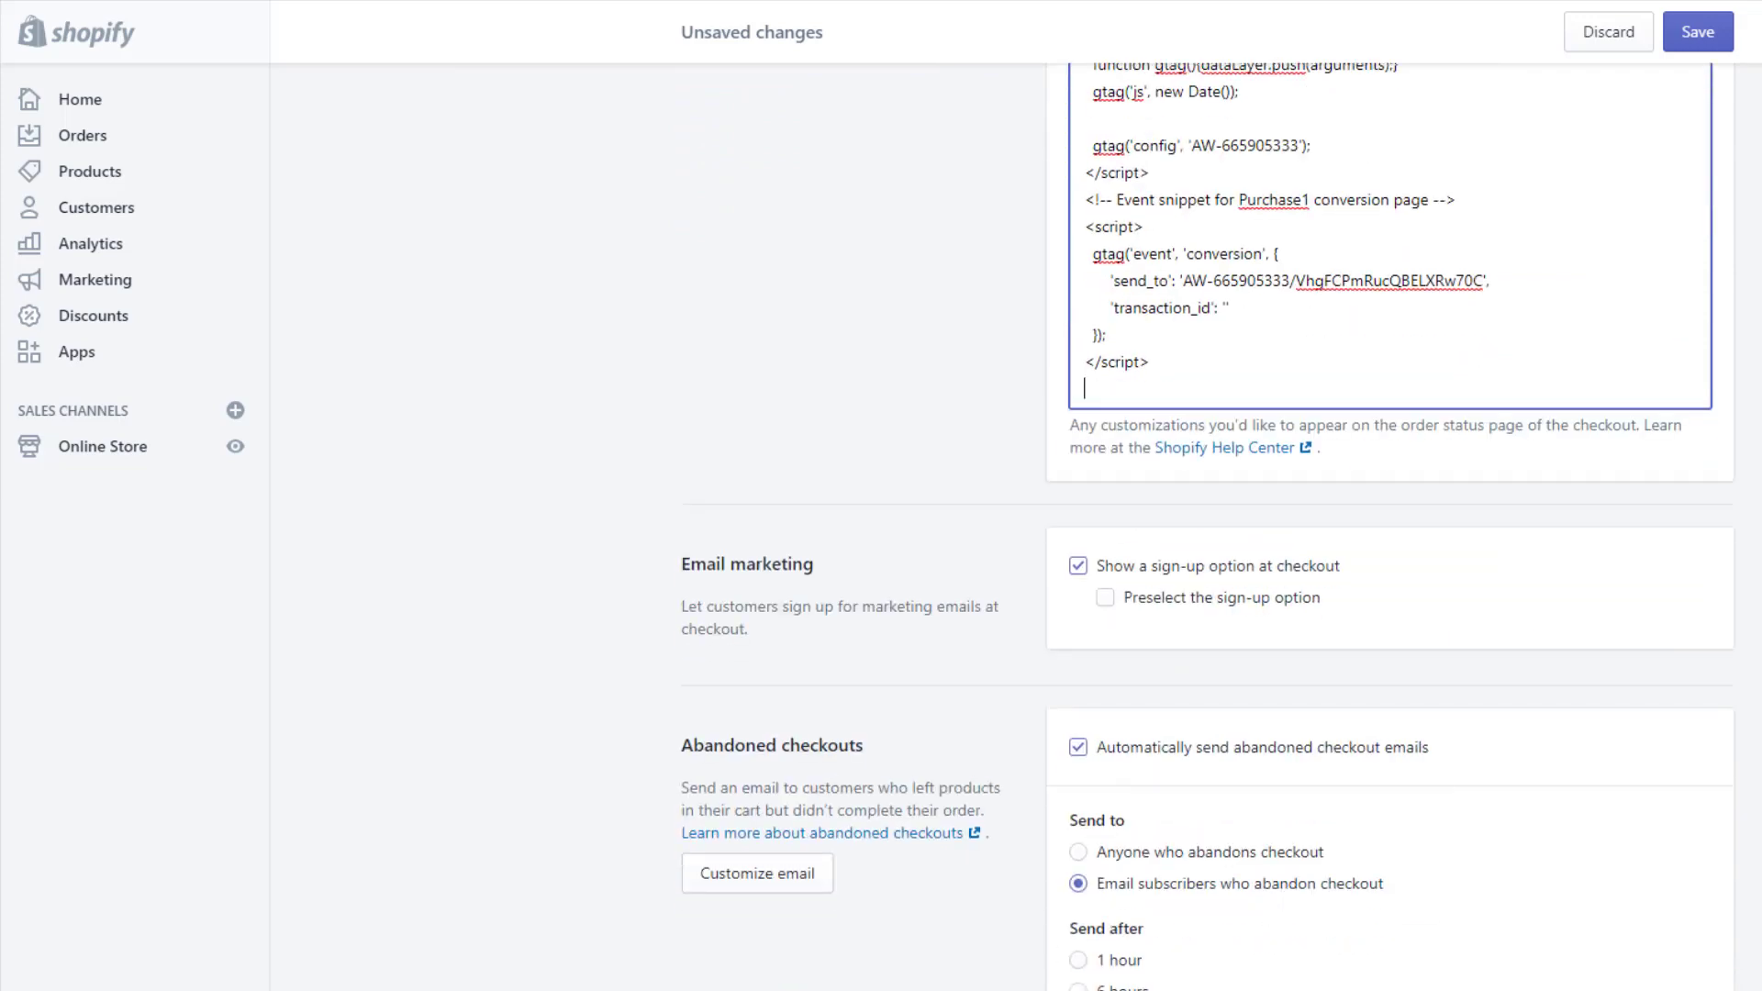
# Replace the snippet's transaction_id line with the checkout.total_price value, 'USD' currency and order.order_number transaction_id lines, and save the checkout settings.
pyautogui.click(1066, 588)
pyautogui.moveTo(1261, 304); pyautogui.dragTo(1115, 309)
pyautogui.hotkey('ctrl', 'v')
pyautogui.press('BackSpace')
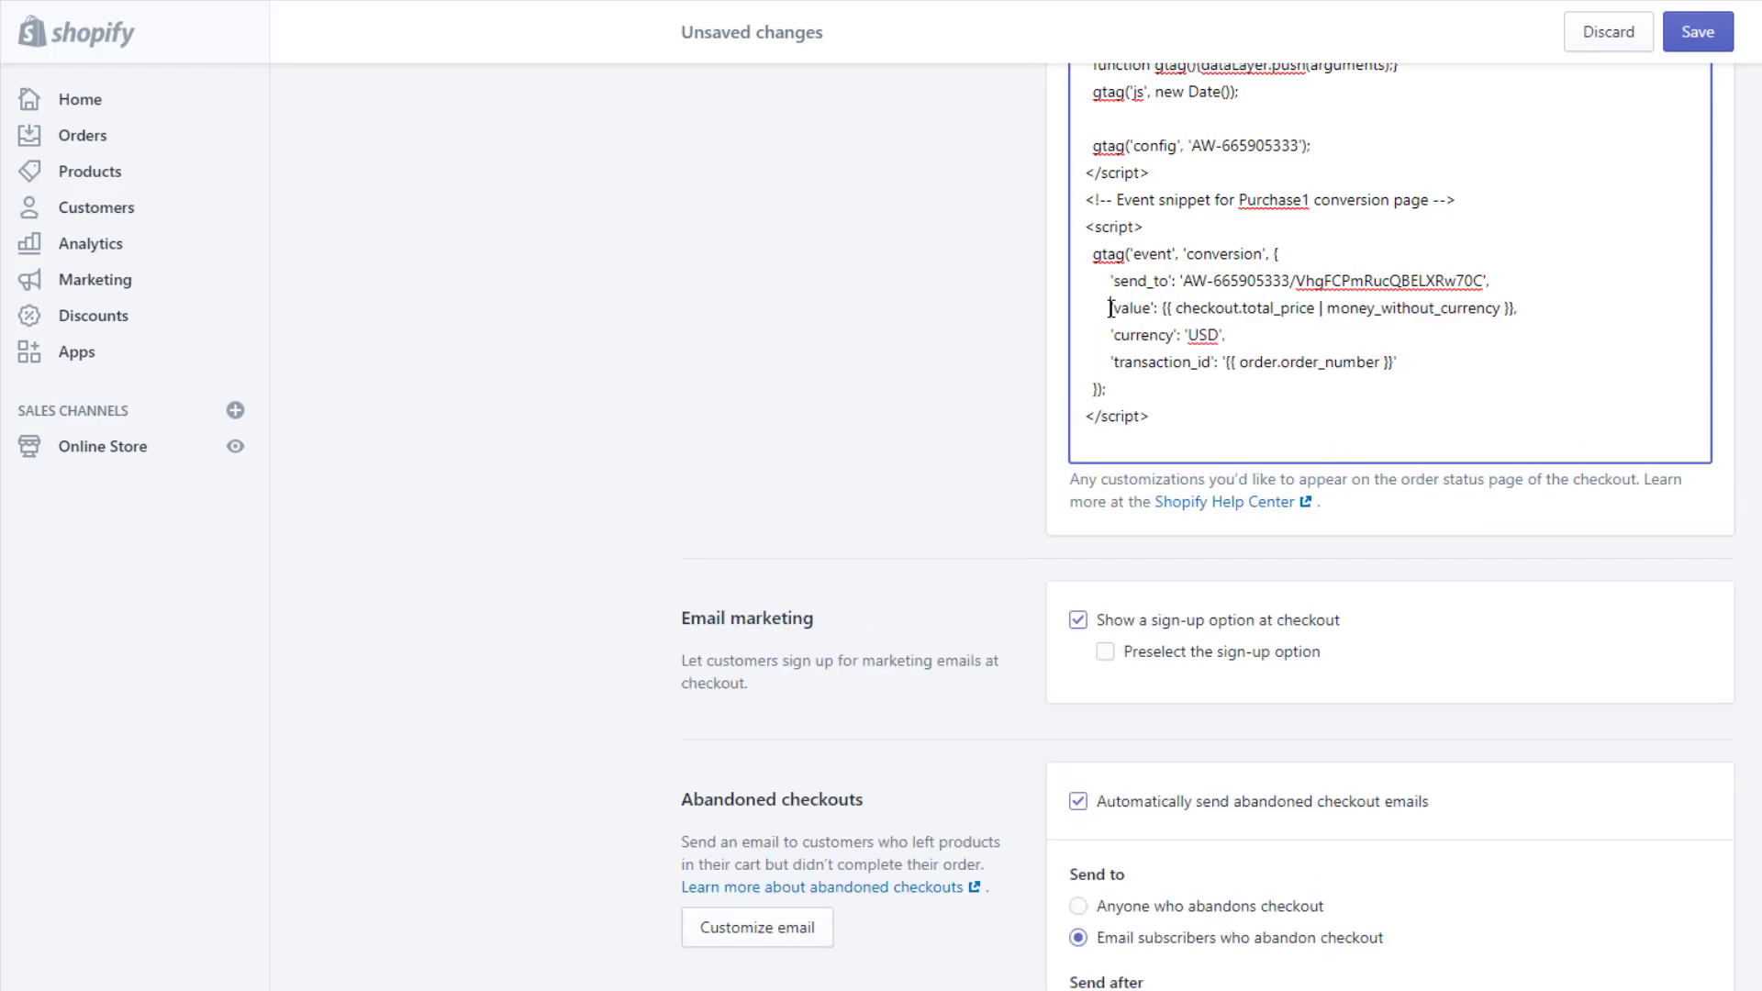
pyautogui.moveTo(1401, 363); pyautogui.dragTo(1062, 317)
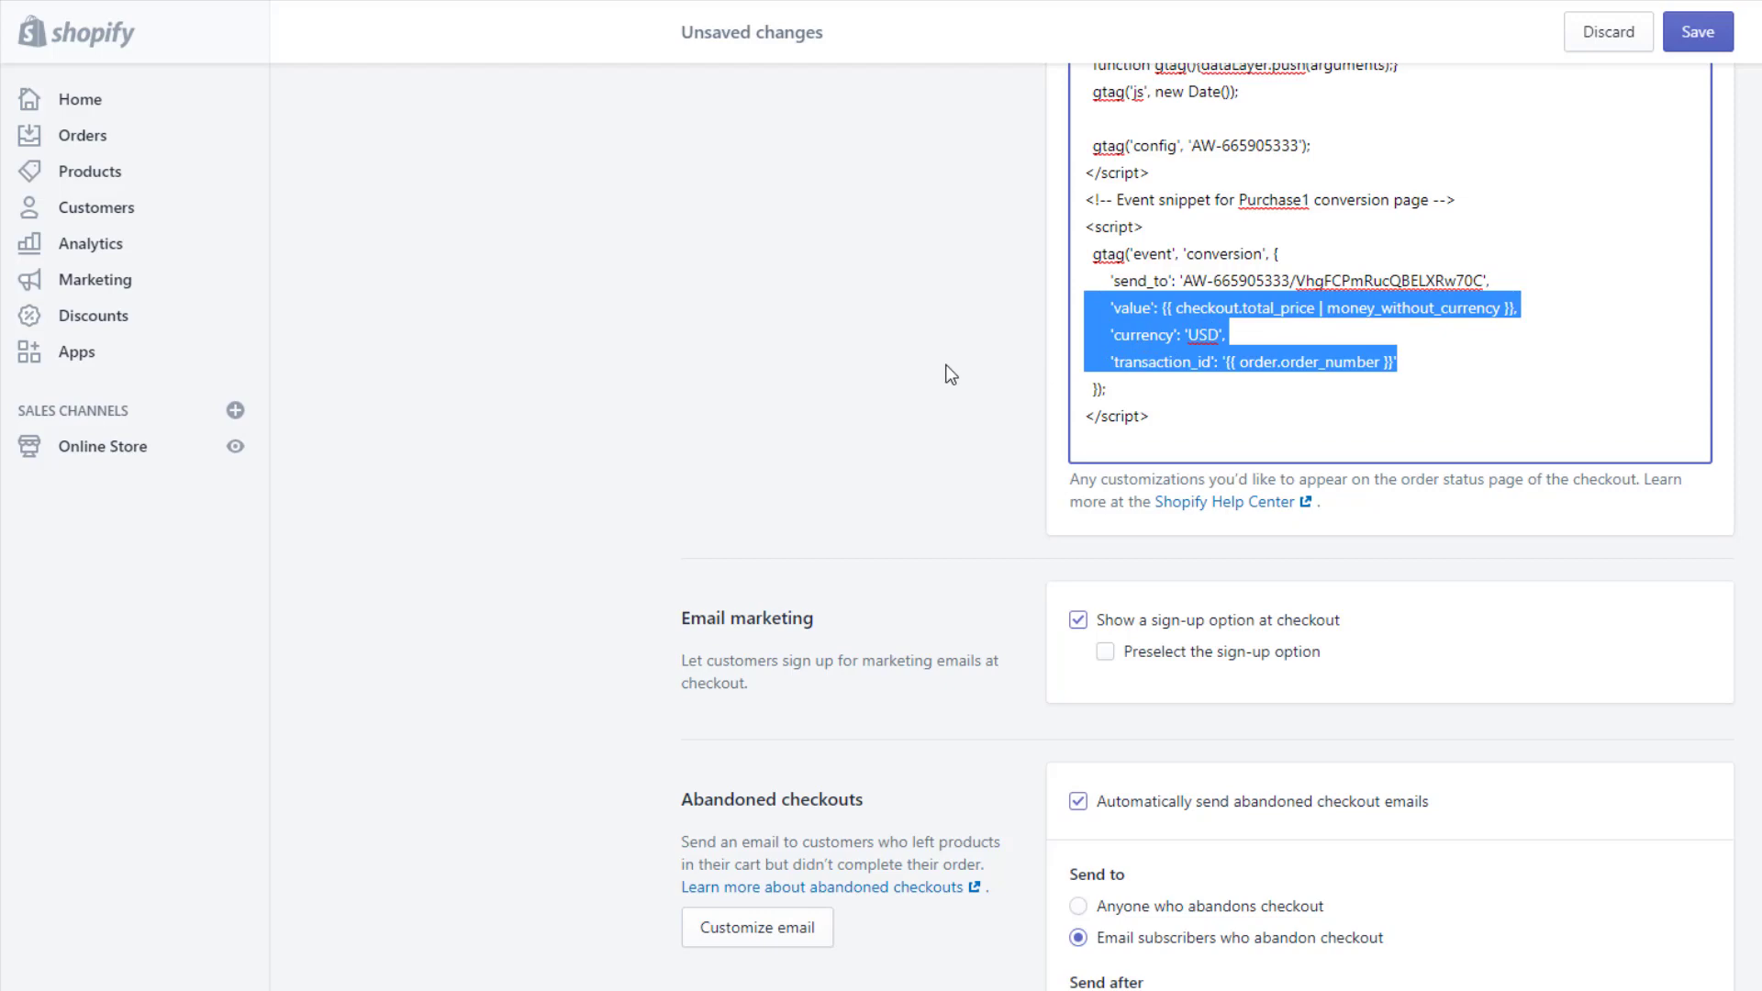
pyautogui.click(1713, 38)
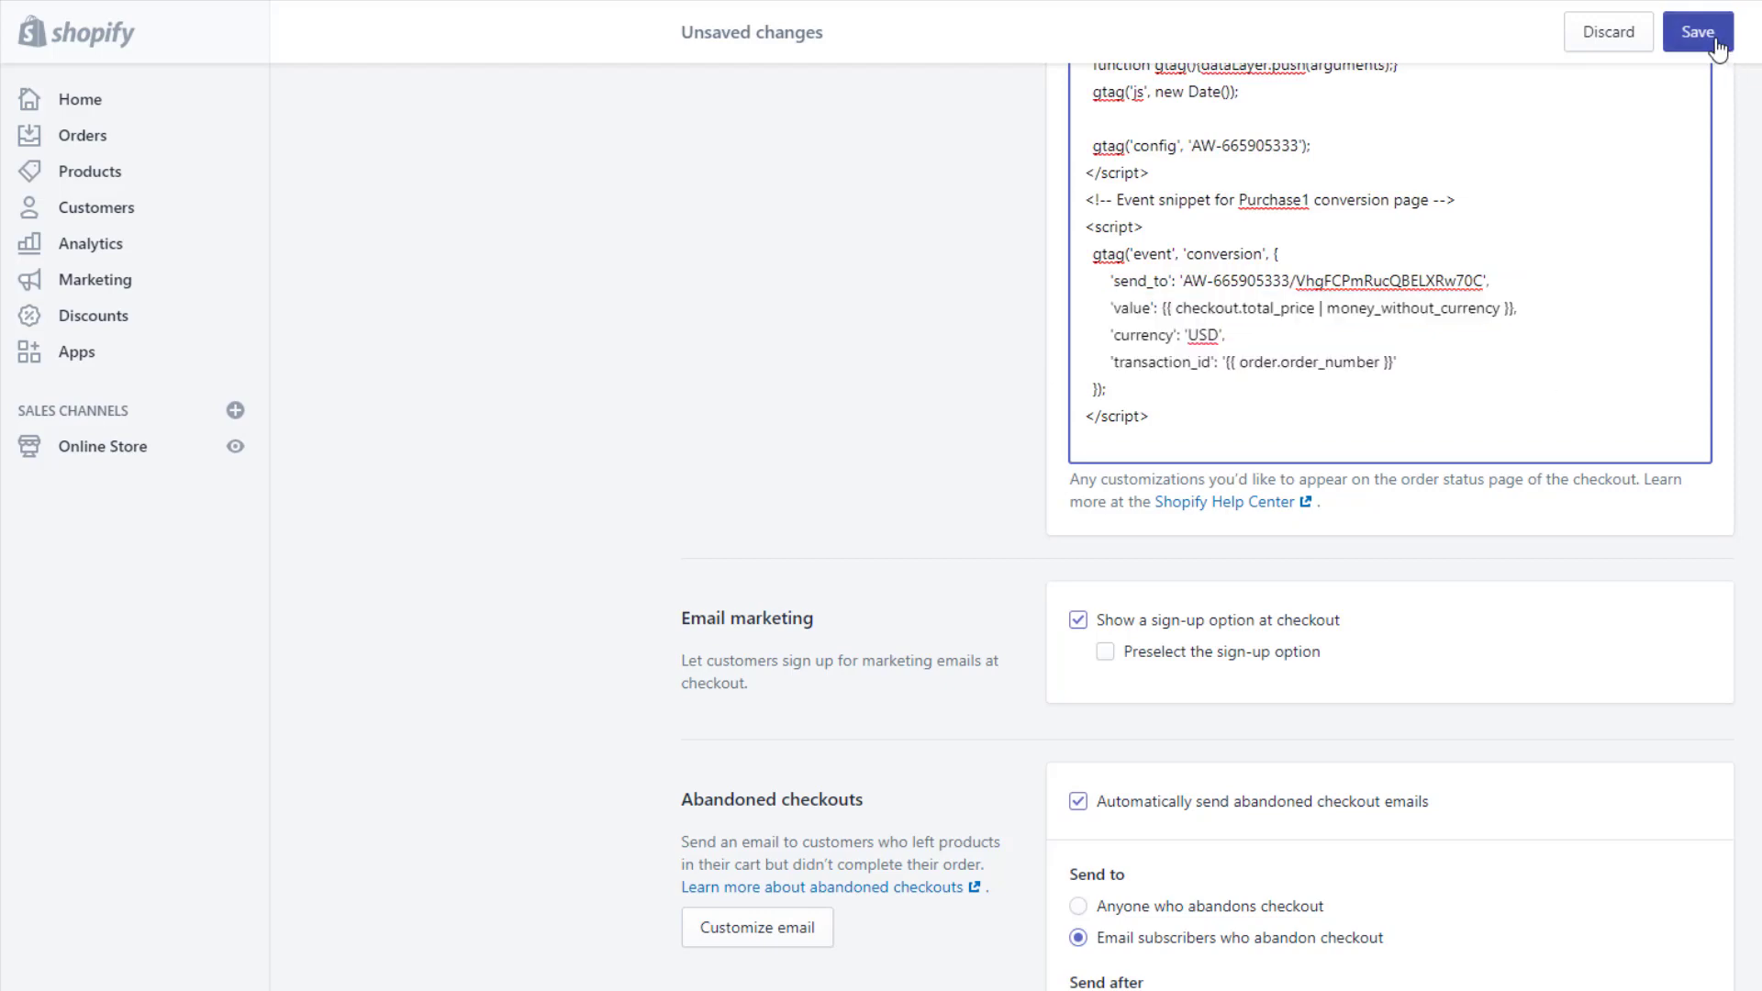